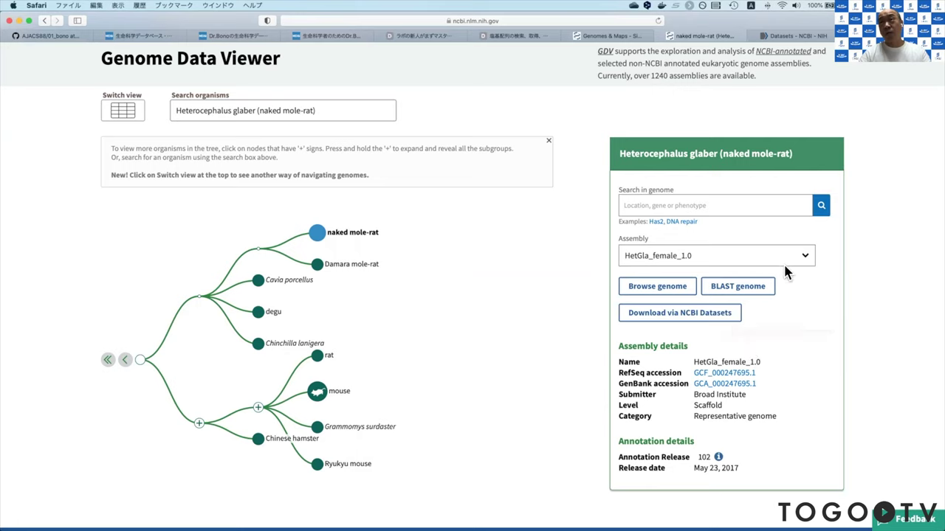
Step: Return to the README and open its Browse by Organism link in a new tab, switching to that page
{"action": "left_click", "coordinate": [827, 242]}
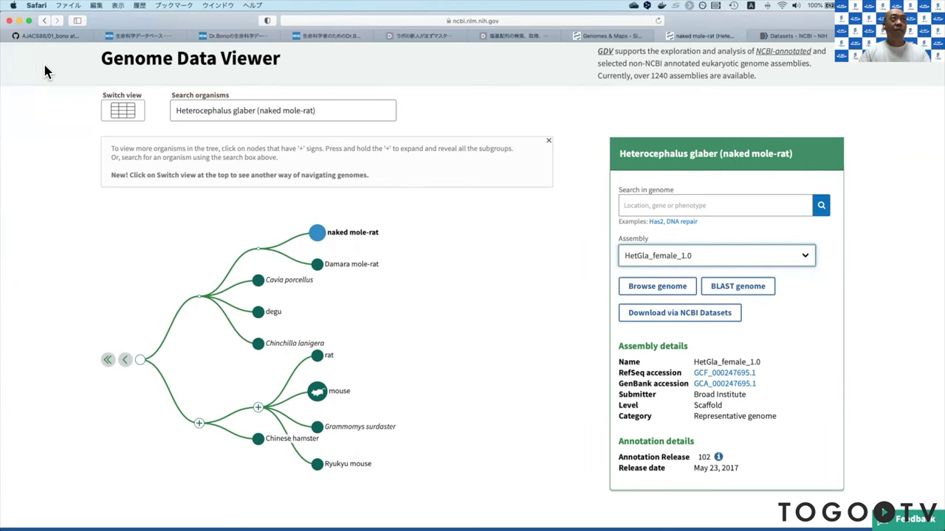
{"action": "left_click", "coordinate": [49, 36]}
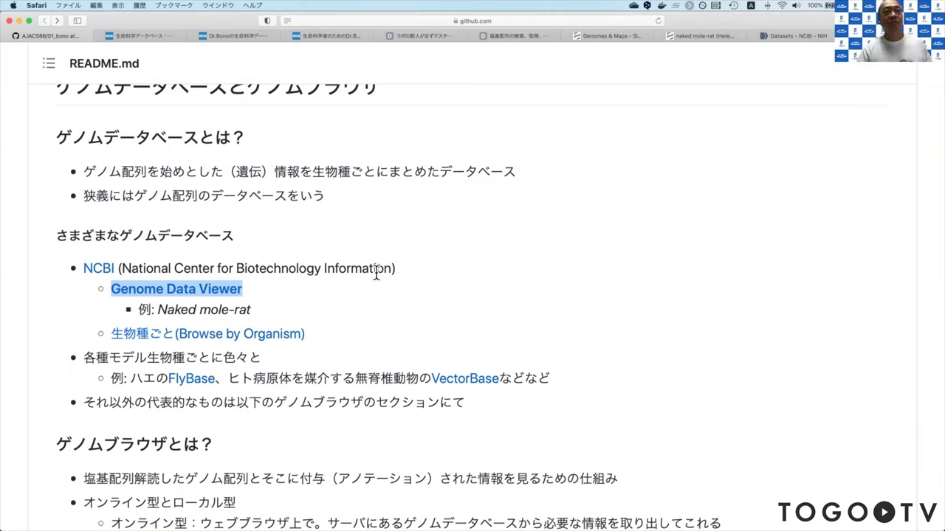
{"action": "left_click", "coordinate": [347, 325]}
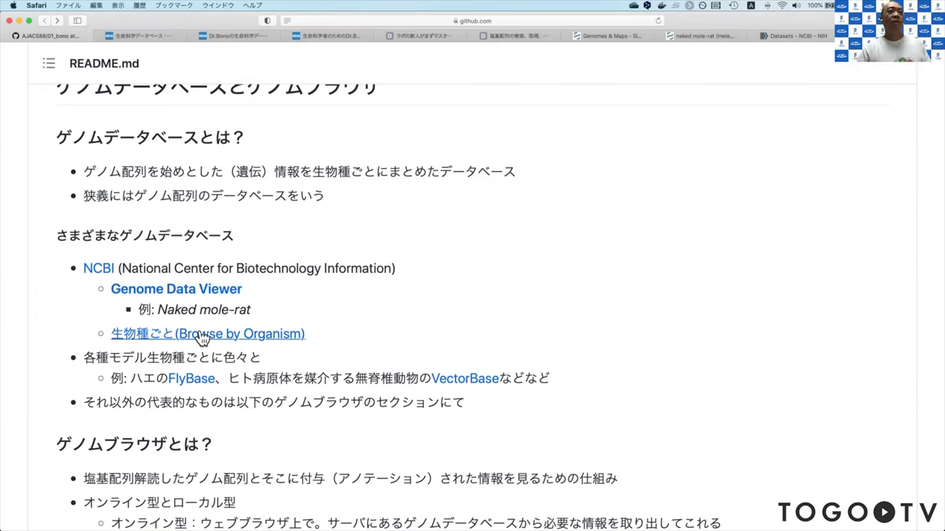
{"action": "right_click", "coordinate": [253, 338]}
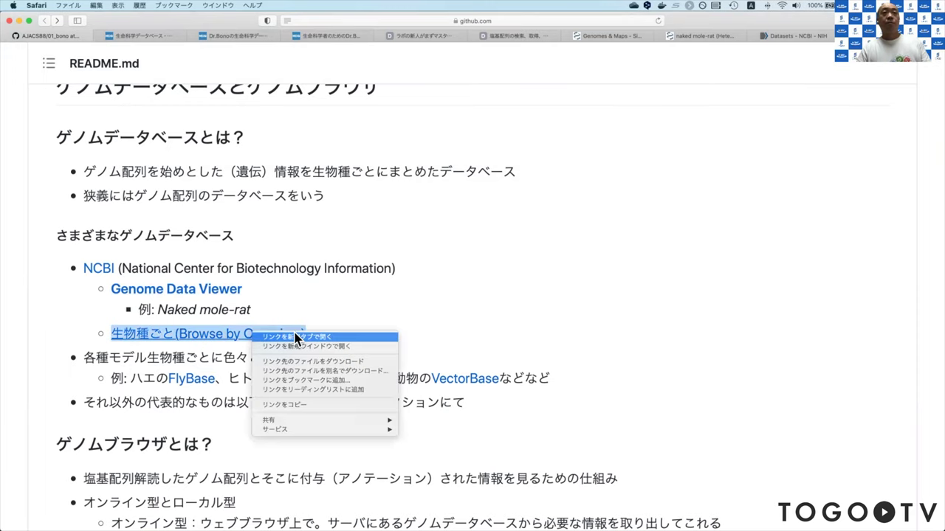
{"action": "left_click", "coordinate": [295, 337]}
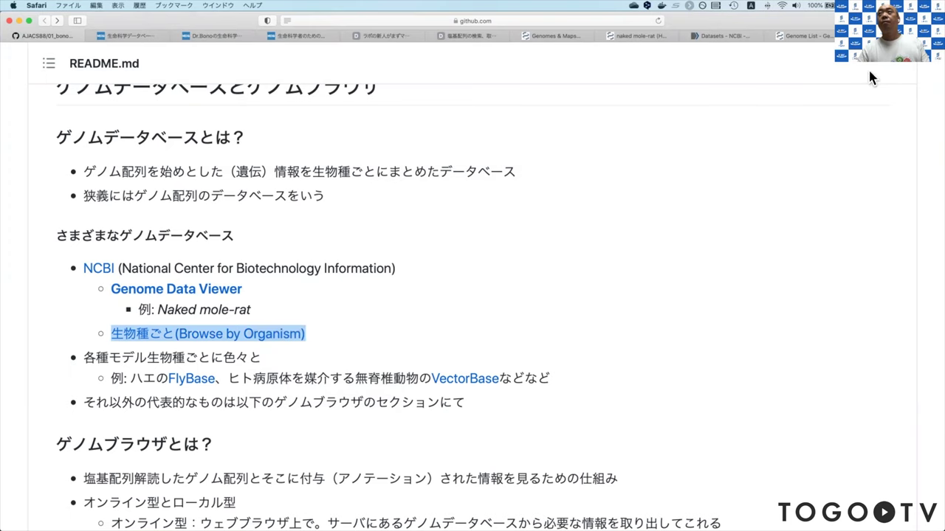
{"action": "left_click", "coordinate": [818, 35]}
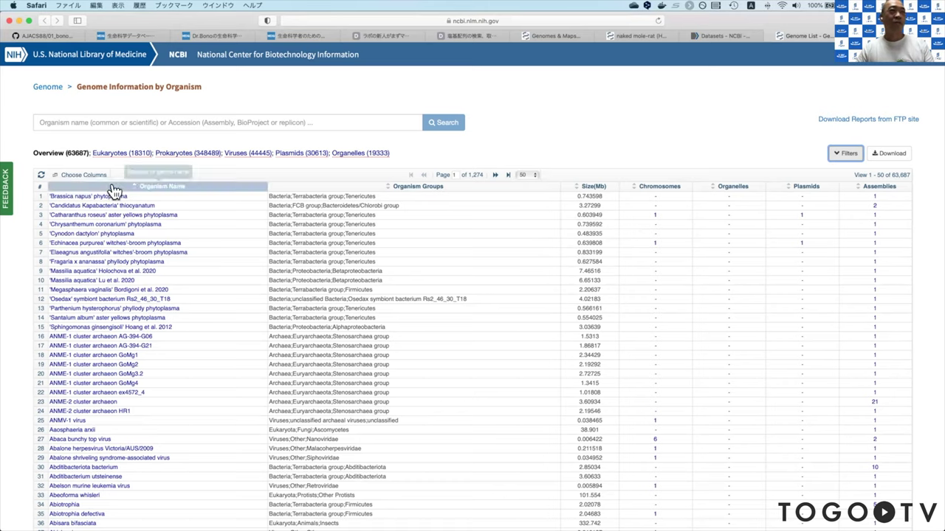
Step: Sort the organism genome list by size, largest first, and look through the first page of entries
{"action": "left_click", "coordinate": [594, 191]}
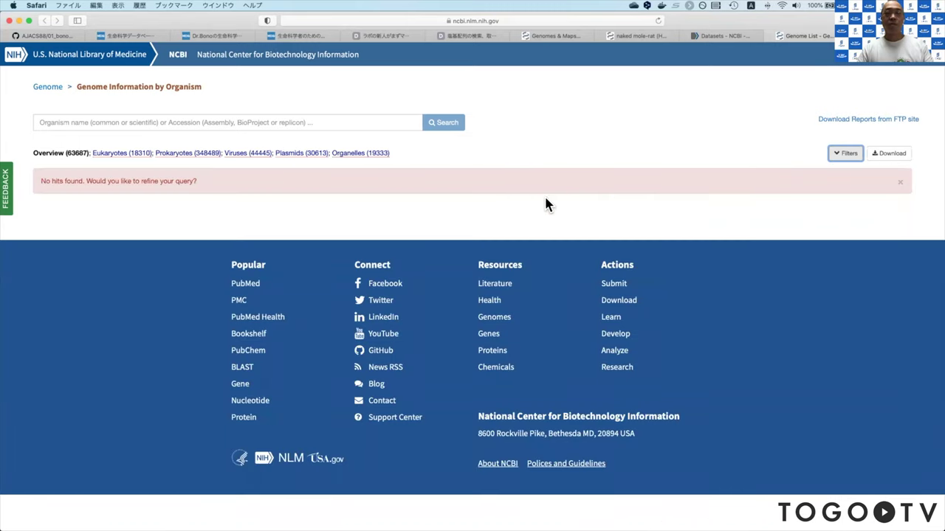
{"action": "left_click", "coordinate": [899, 182]}
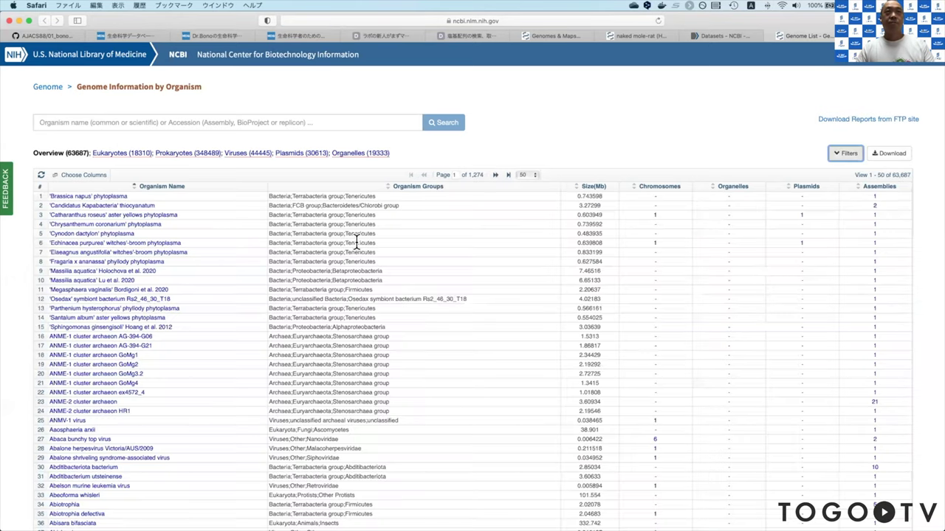
{"action": "left_click", "coordinate": [588, 190]}
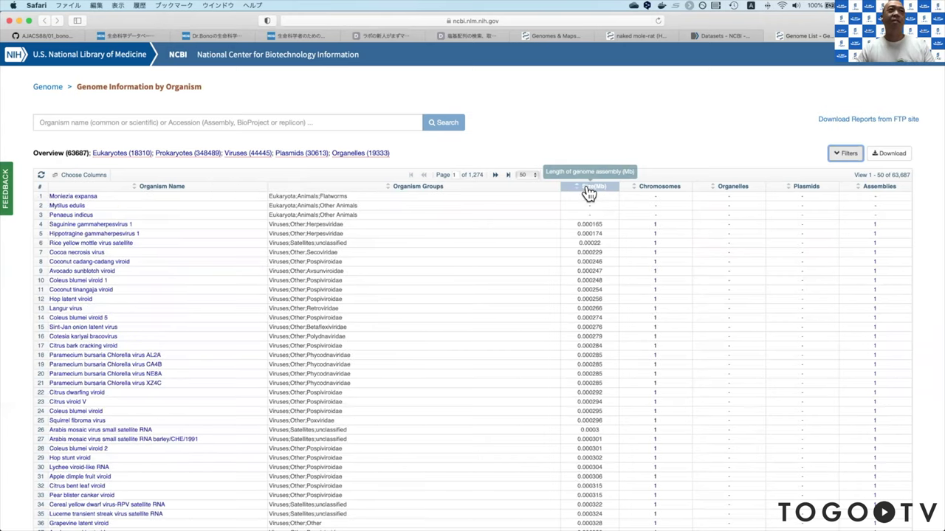
{"action": "left_click", "coordinate": [589, 192]}
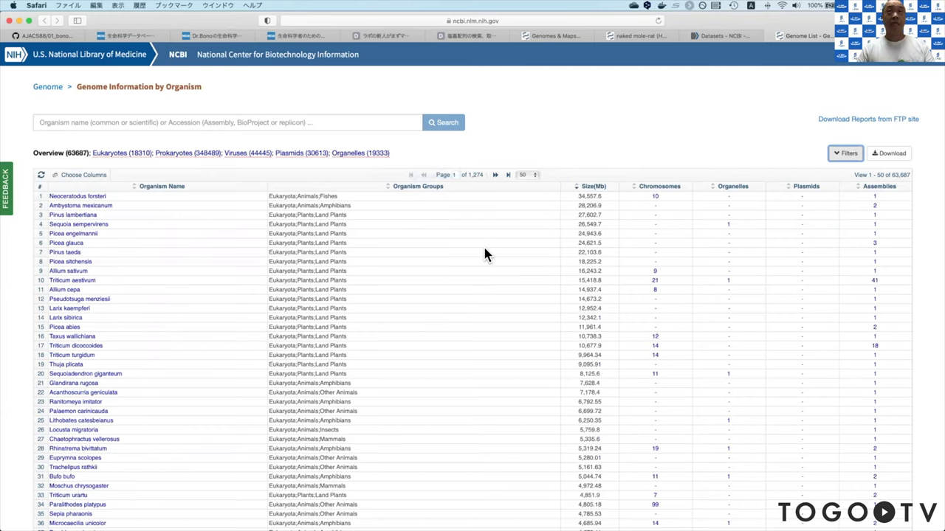
{"action": "scroll", "coordinate": [485, 255], "scroll_direction": "down", "scroll_amount": 5}
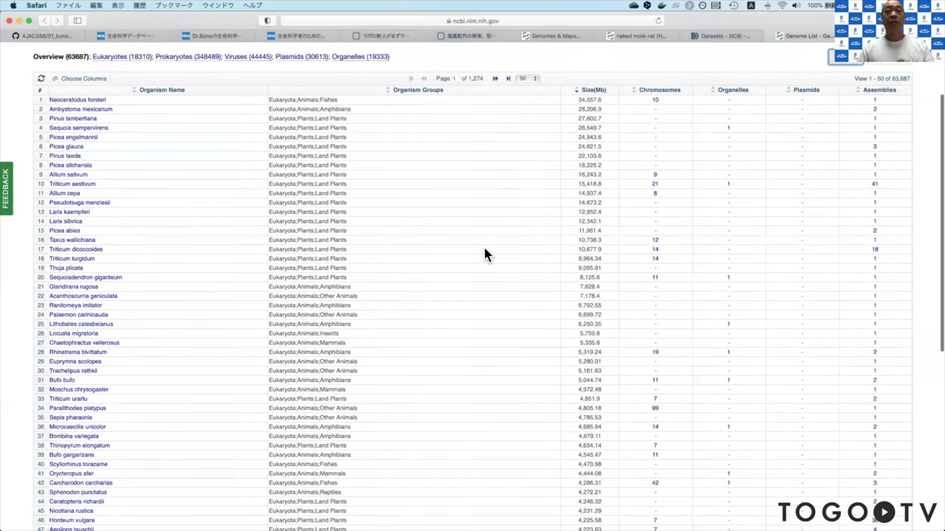
{"action": "scroll", "coordinate": [485, 254], "scroll_direction": "down", "scroll_amount": 5}
{"action": "scroll", "coordinate": [485, 254], "scroll_direction": "up", "scroll_amount": 10}
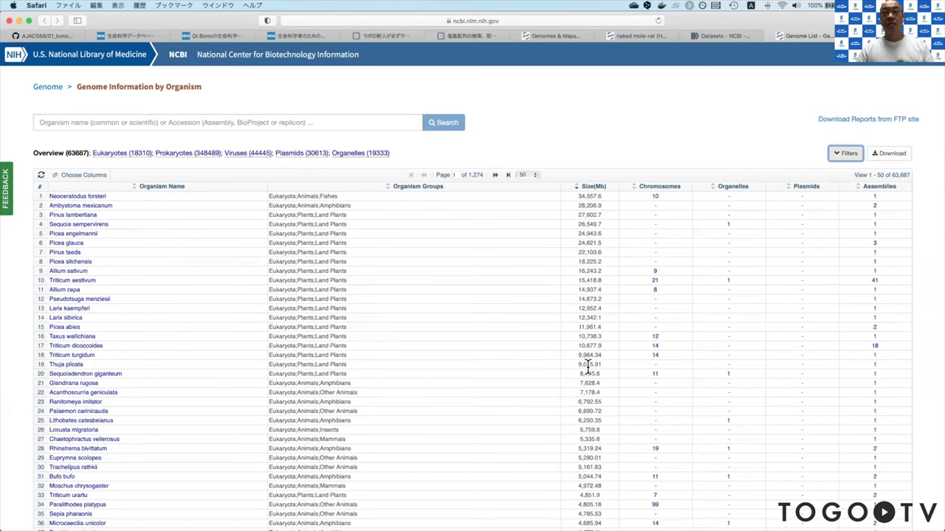
{"action": "scroll", "coordinate": [587, 363], "scroll_direction": "down", "scroll_amount": 10}
{"action": "scroll", "coordinate": [587, 367], "scroll_direction": "up", "scroll_amount": 8}
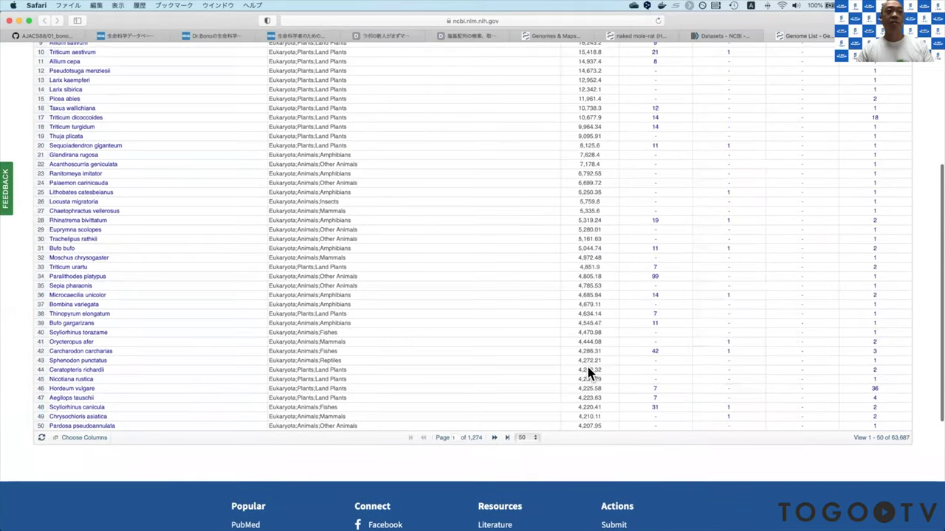
{"action": "scroll", "coordinate": [588, 367], "scroll_direction": "up", "scroll_amount": 3}
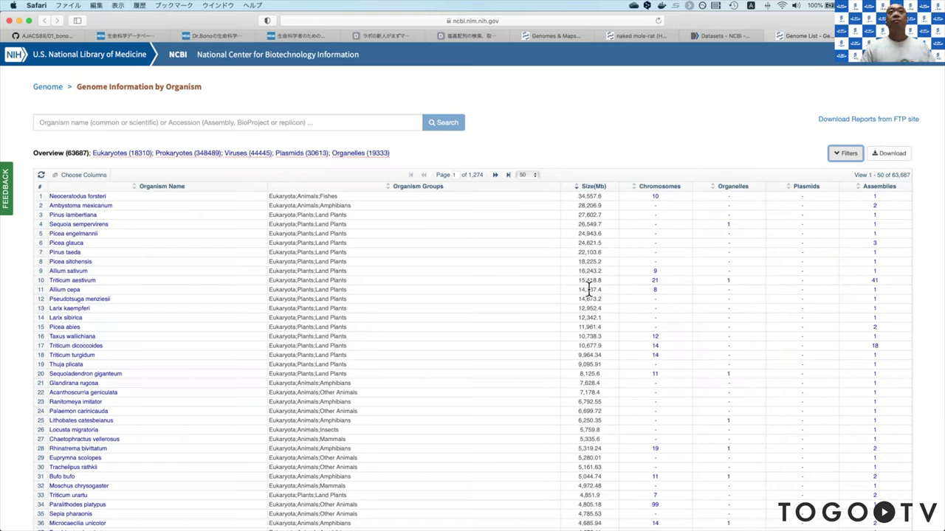
Step: Search the genome list for "insects"
{"action": "left_click", "coordinate": [283, 123]}
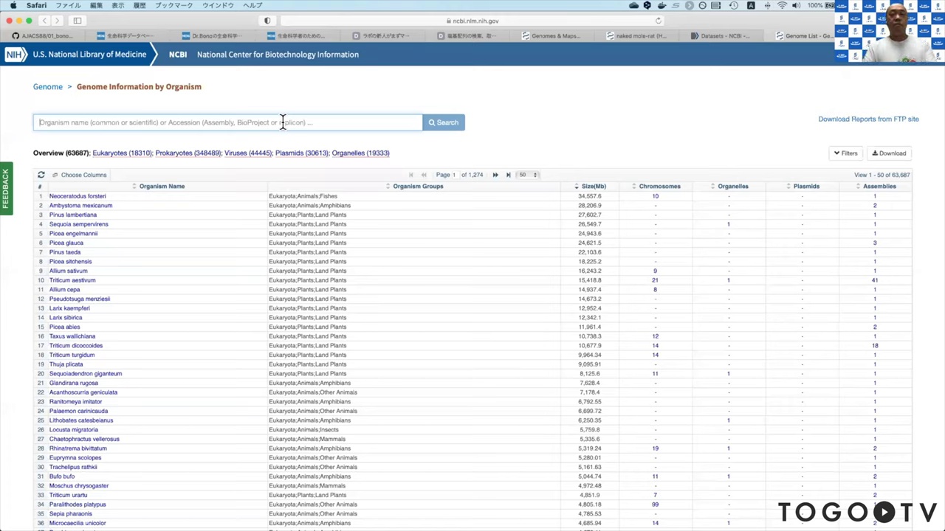
{"action": "type", "text": "inse"}
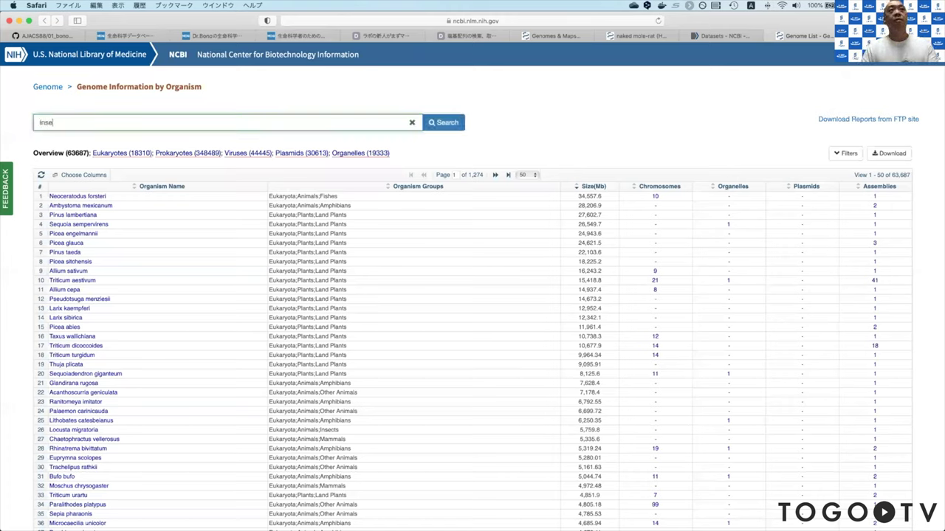
{"action": "key", "text": "BackSpace"}
{"action": "key", "text": "BackSpace"}
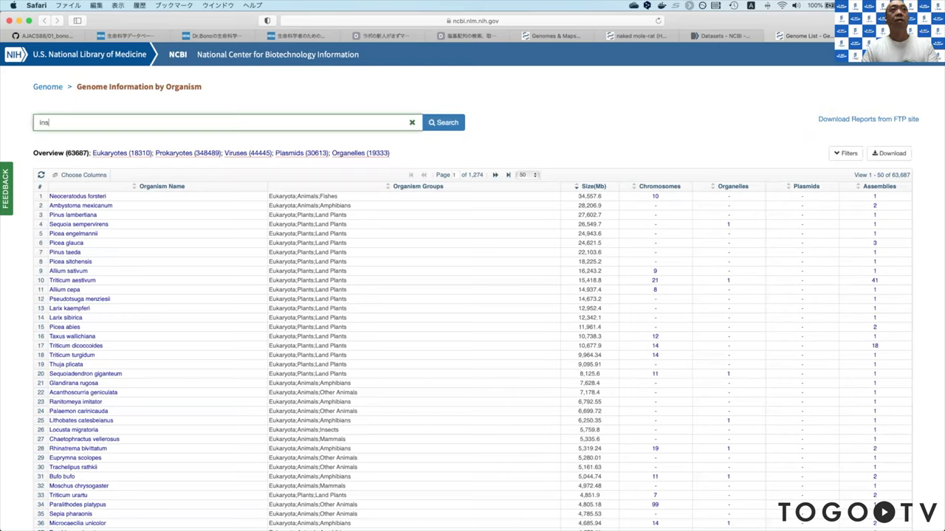
{"action": "type", "text": "ecta"}
{"action": "key", "text": "BackSpace"}
{"action": "type", "text": "s"}
{"action": "left_click", "coordinate": [448, 123]}
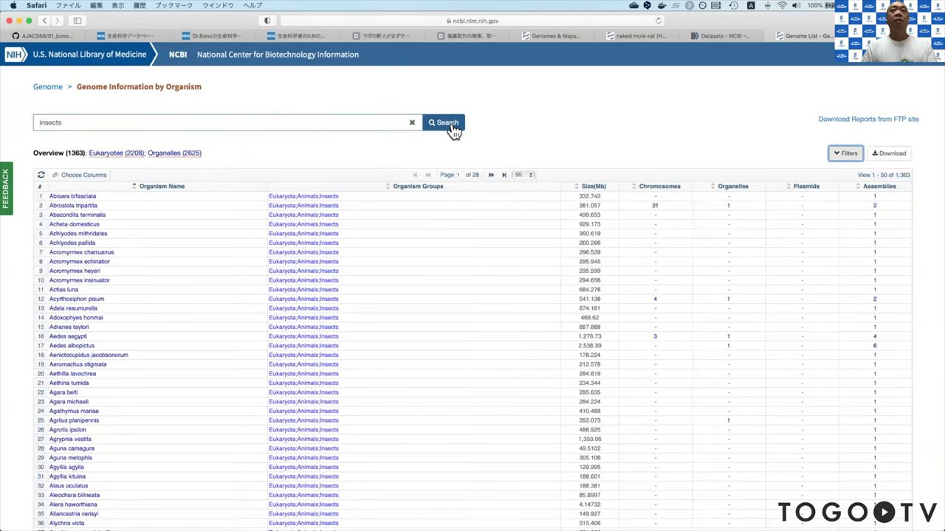
Step: Sort the insect genomes by size, largest first, and open the Locusta migratoria genome page
{"action": "left_click", "coordinate": [593, 189]}
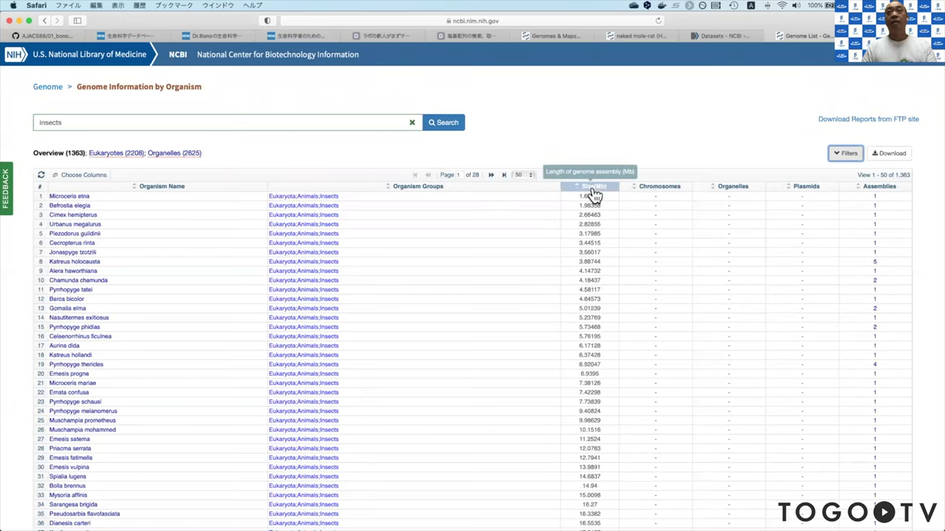
{"action": "left_click", "coordinate": [593, 190]}
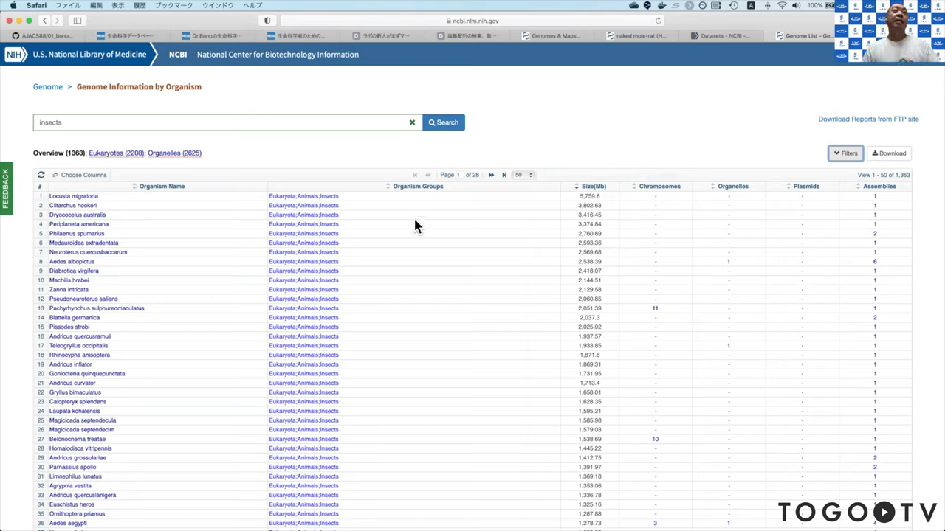
{"action": "left_click", "coordinate": [81, 198]}
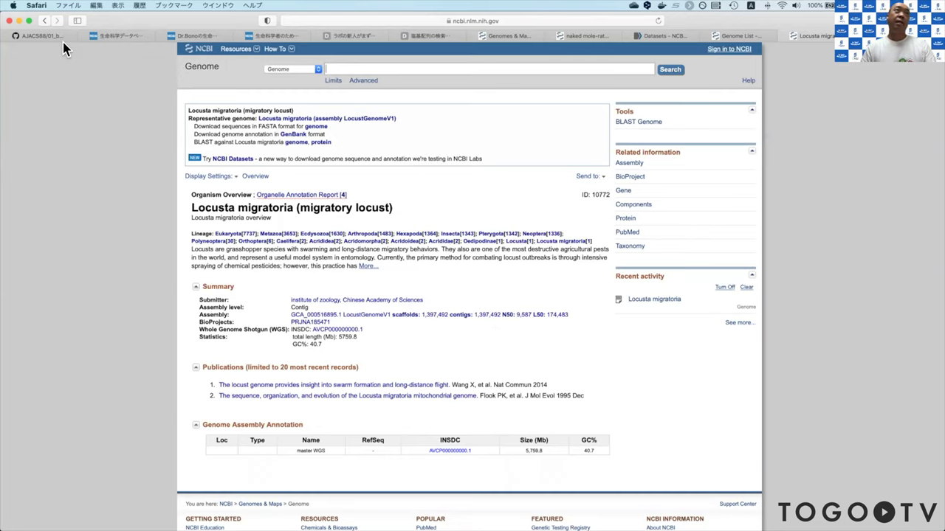
Step: Return to the README and highlight the text about databases for each model organism
{"action": "left_click", "coordinate": [55, 35]}
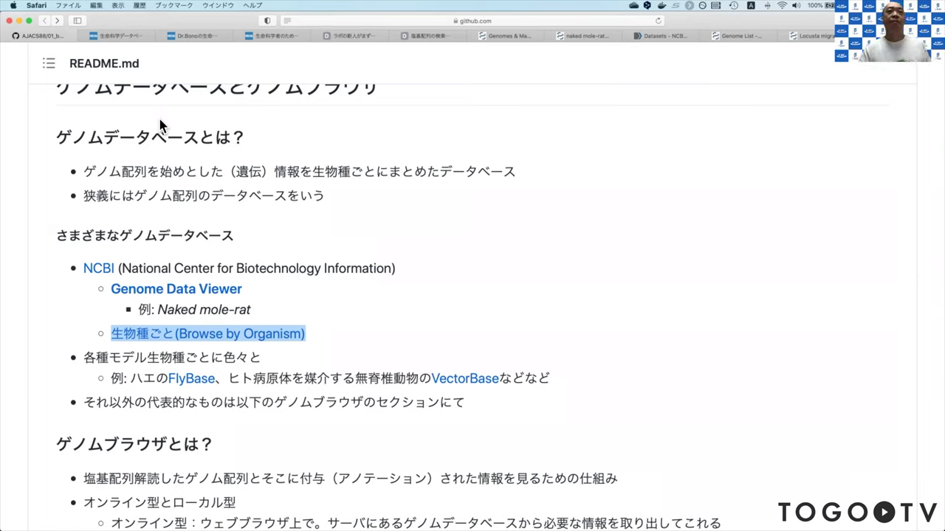
{"action": "left_click", "coordinate": [157, 358]}
{"action": "left_click_drag", "start_coordinate": [89, 360], "coordinate": [209, 357]}
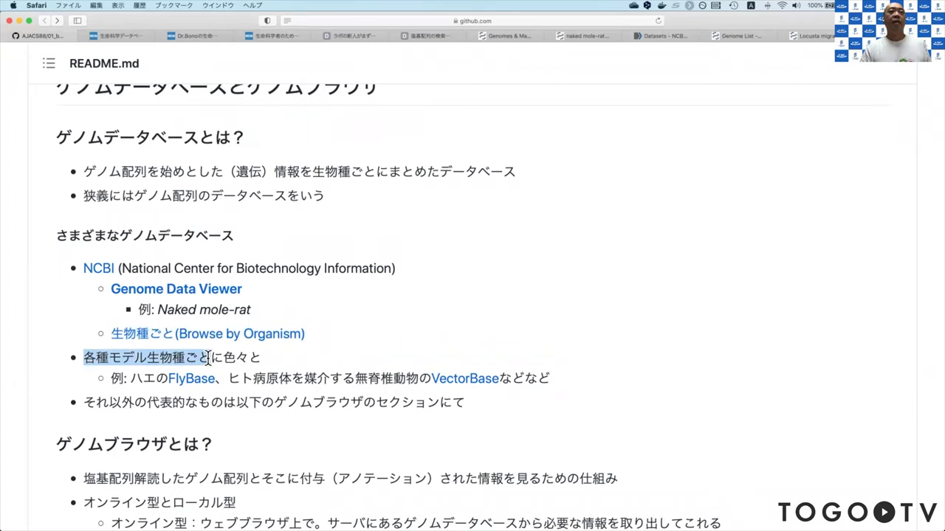
{"action": "left_click", "coordinate": [255, 357]}
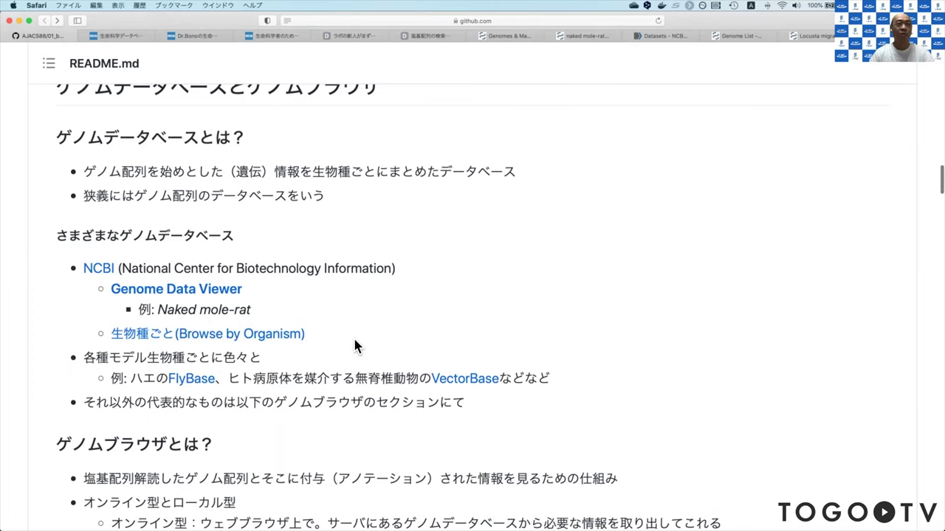
Step: Open the UCSC Genome Browser link from the README's online genome browser list in a new tab
{"action": "scroll", "coordinate": [354, 337], "scroll_direction": "down", "scroll_amount": 3}
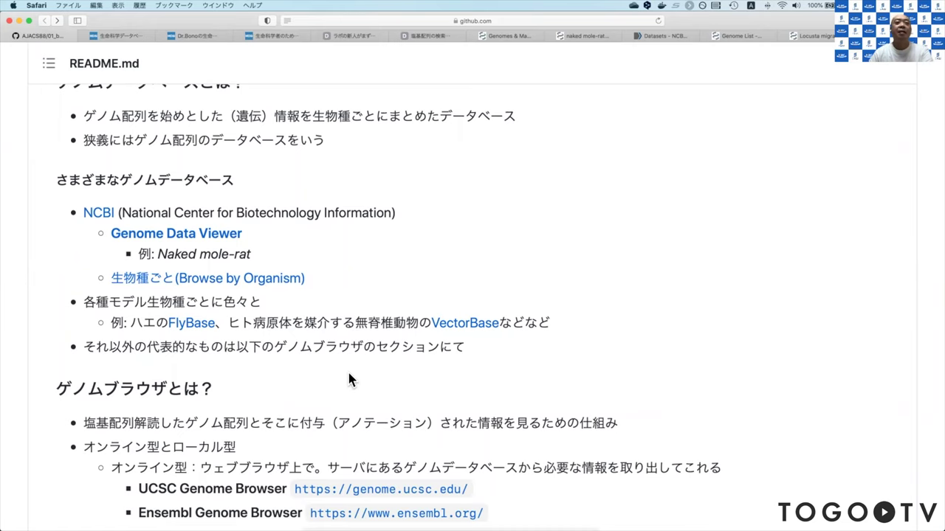
{"action": "scroll", "coordinate": [339, 381], "scroll_direction": "down", "scroll_amount": 2}
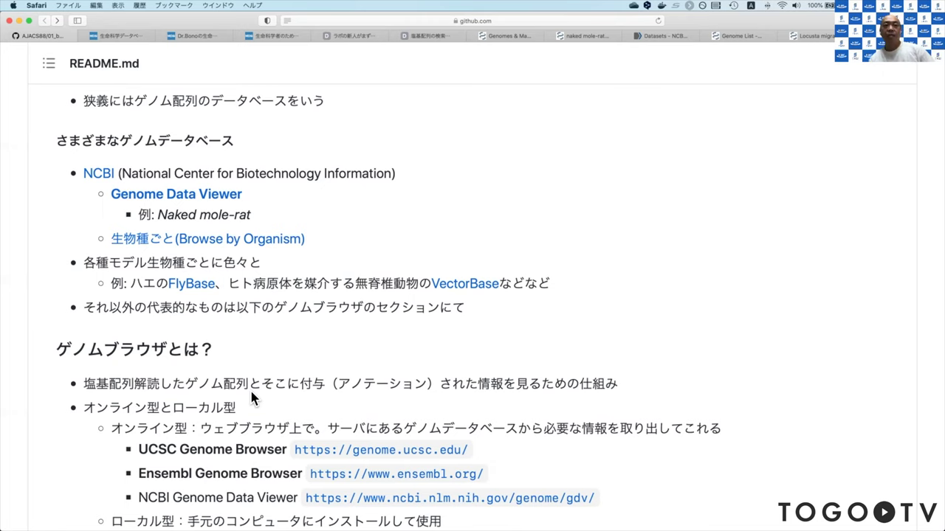
{"action": "scroll", "coordinate": [251, 397], "scroll_direction": "down", "scroll_amount": 3}
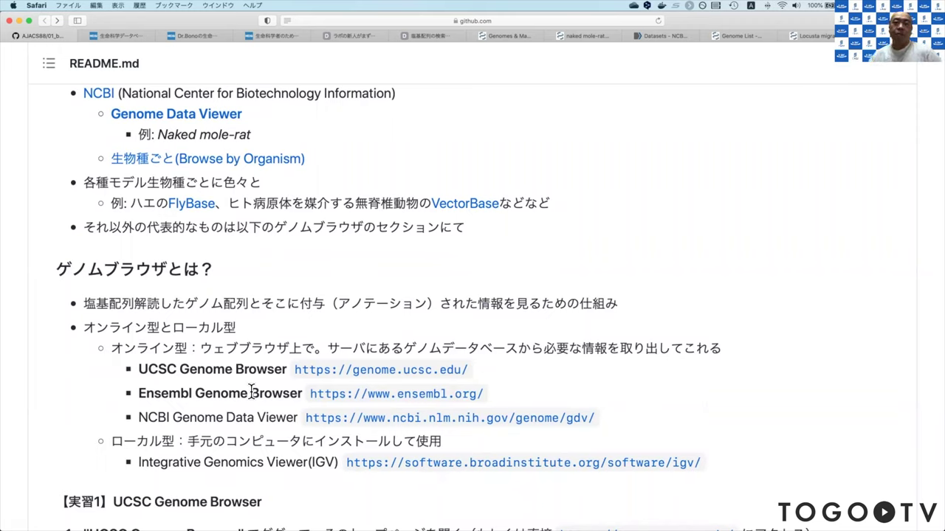
{"action": "right_click", "coordinate": [450, 375]}
{"action": "left_click", "coordinate": [469, 372]}
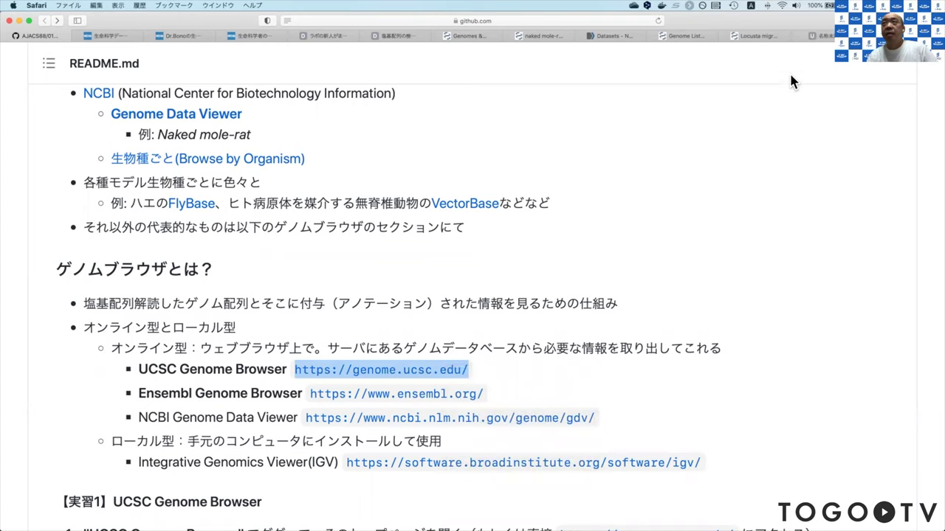
{"action": "left_click", "coordinate": [818, 35]}
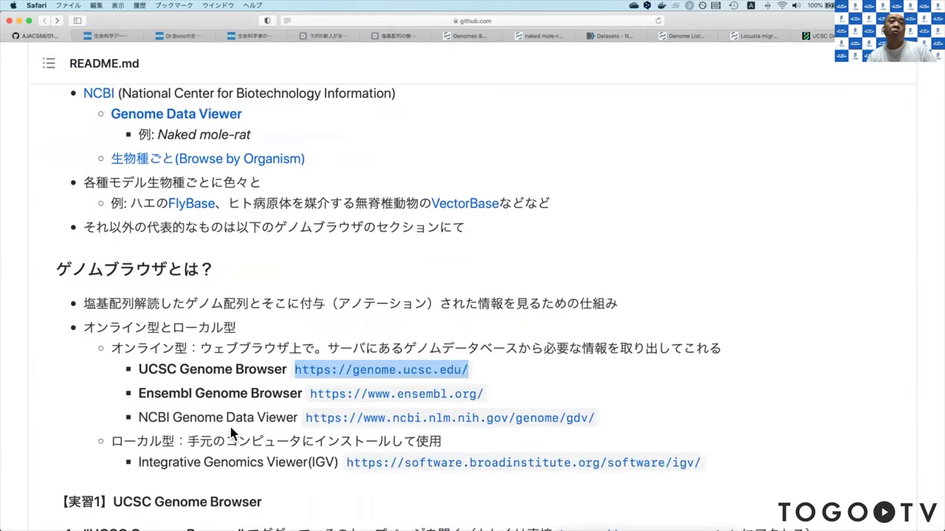
Step: Open the README's Ensembl Genome Browser link in a new tab, view its home page, and return to the README
{"action": "left_click", "coordinate": [190, 398]}
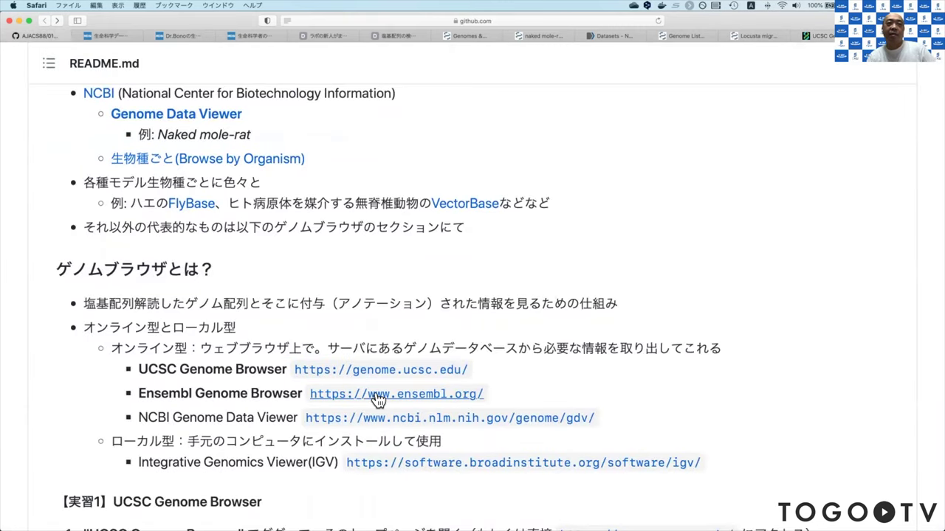
{"action": "right_click", "coordinate": [449, 396]}
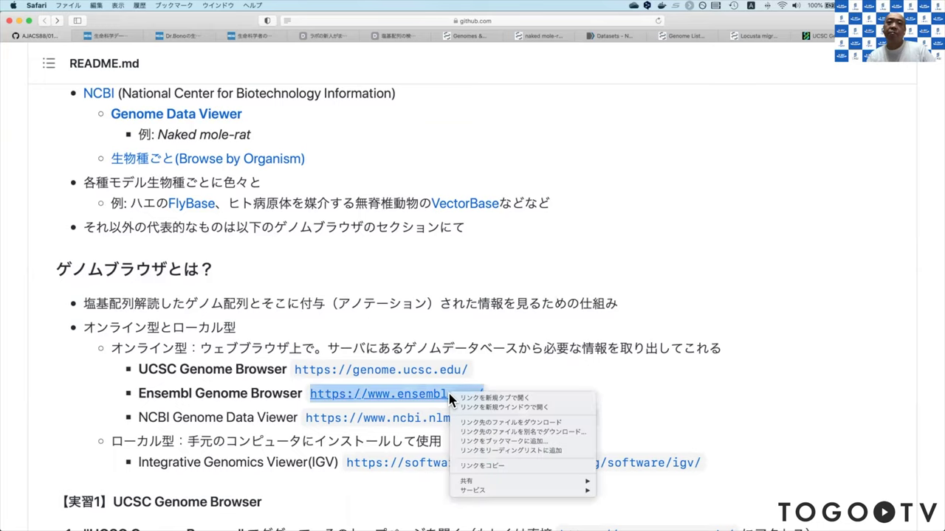
{"action": "left_click", "coordinate": [473, 401]}
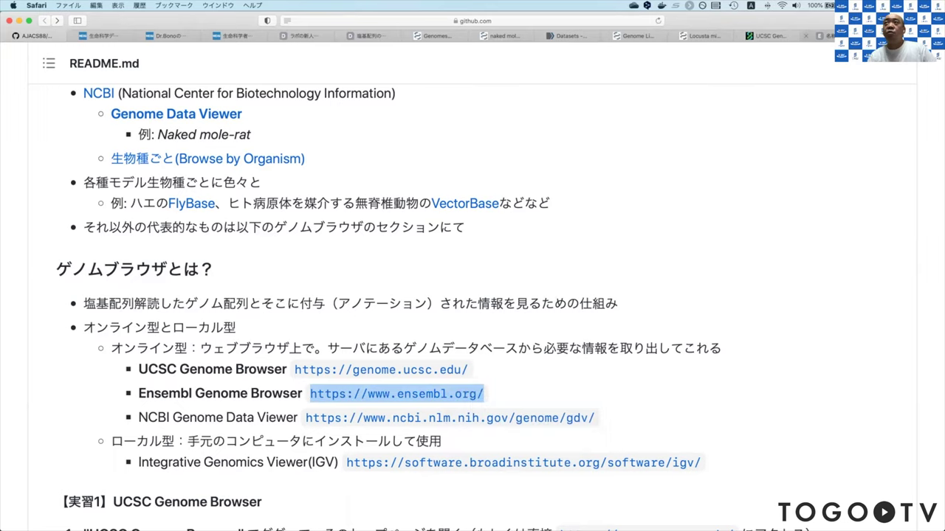
{"action": "left_click", "coordinate": [820, 35]}
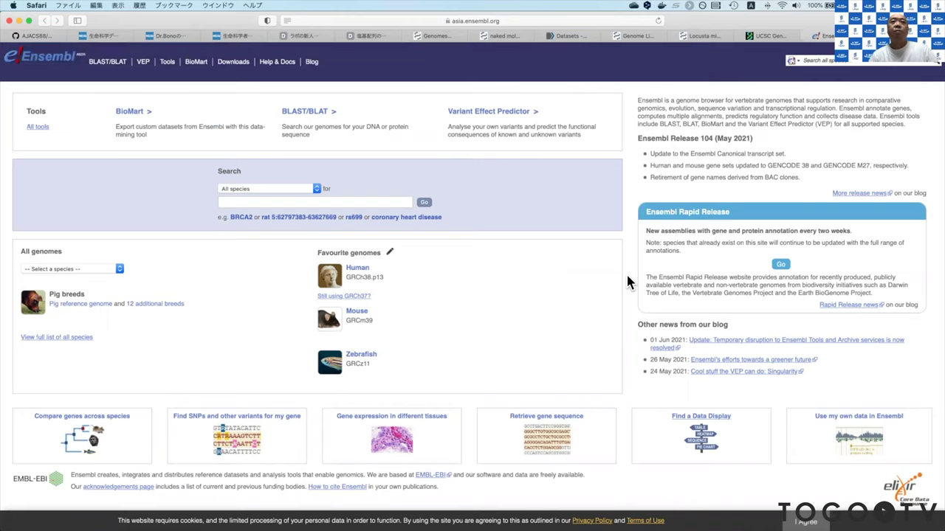
{"action": "left_click", "coordinate": [38, 44]}
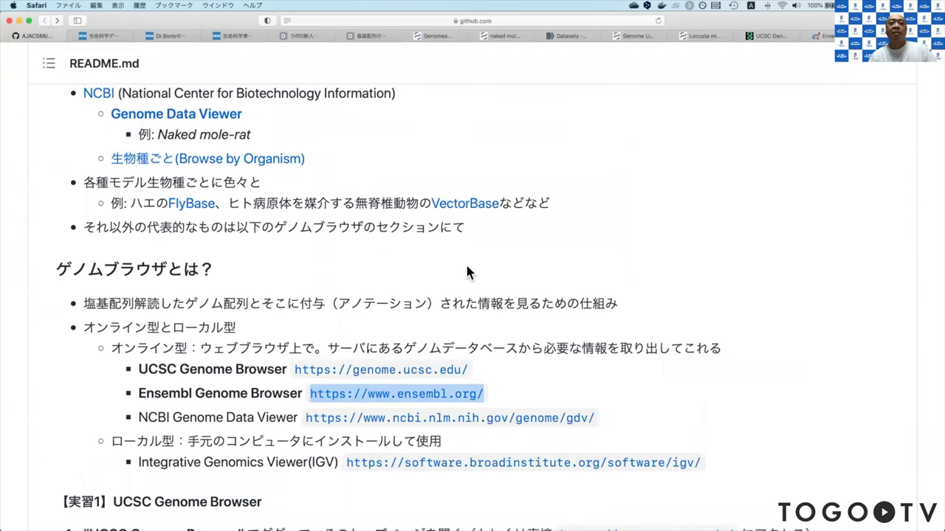
{"action": "left_click", "coordinate": [599, 376]}
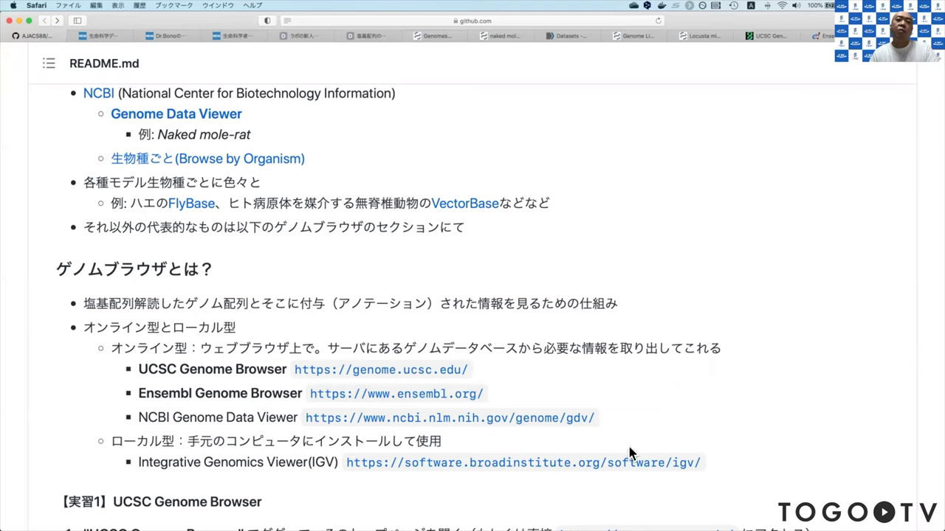
Step: Copy the text "UCSC Genome Browser" from the first instruction of the README's UCSC Genome Browser exercise
{"action": "scroll", "coordinate": [673, 474], "scroll_direction": "down", "scroll_amount": 3}
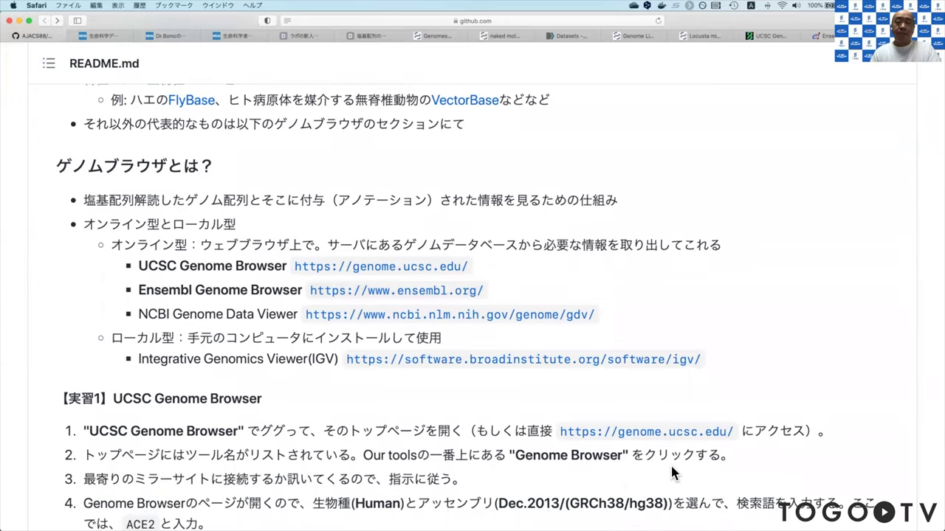
{"action": "scroll", "coordinate": [672, 474], "scroll_direction": "down", "scroll_amount": 5}
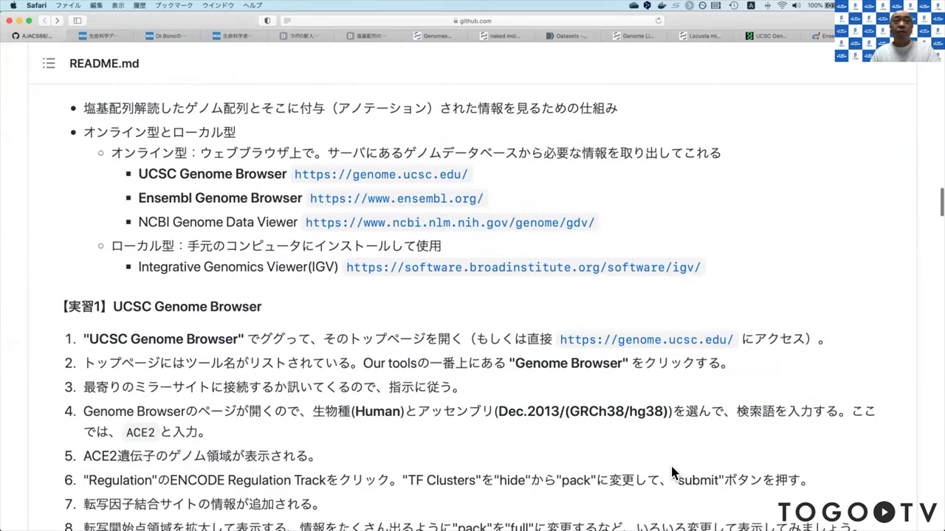
{"action": "scroll", "coordinate": [671, 473], "scroll_direction": "down", "scroll_amount": 1}
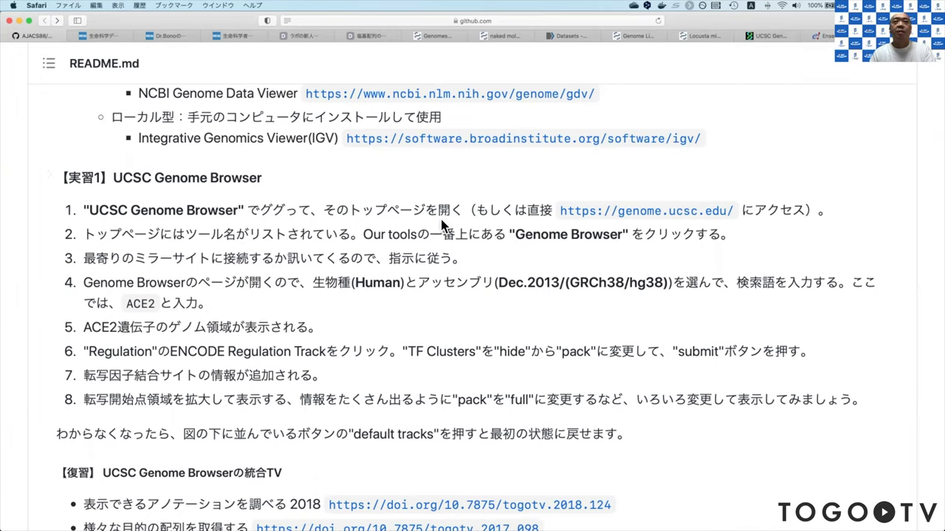
{"action": "left_click_drag", "start_coordinate": [90, 210], "coordinate": [240, 207]}
{"action": "scroll", "coordinate": [240, 207], "scroll_direction": "up", "scroll_amount": 2}
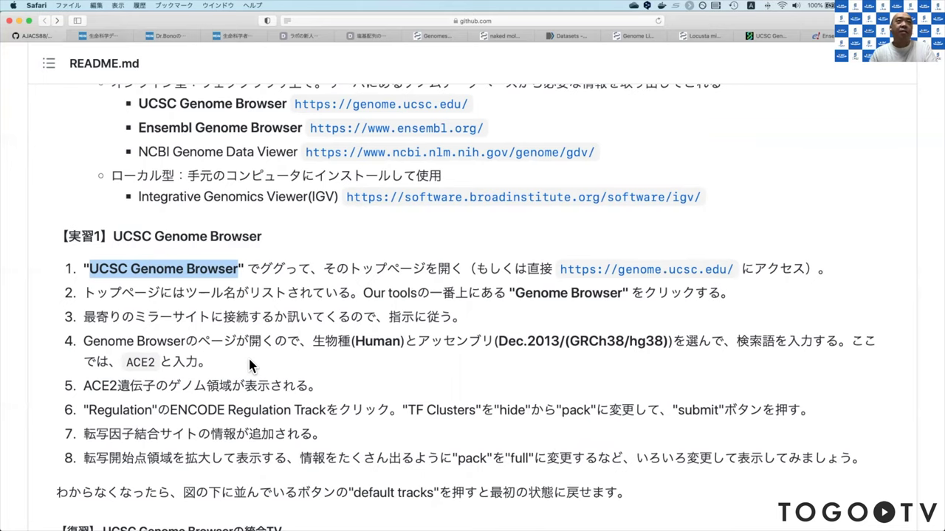
{"action": "left_click", "coordinate": [111, 9]}
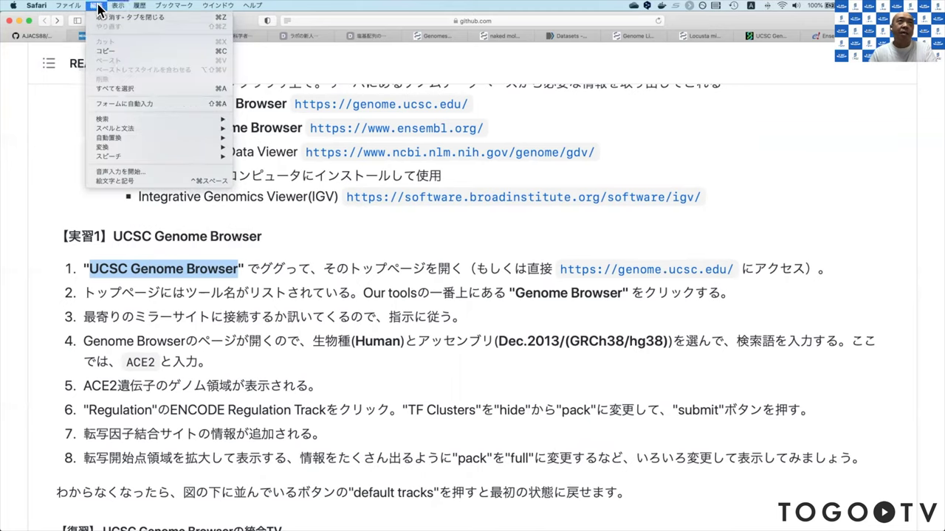
{"action": "left_click", "coordinate": [125, 61]}
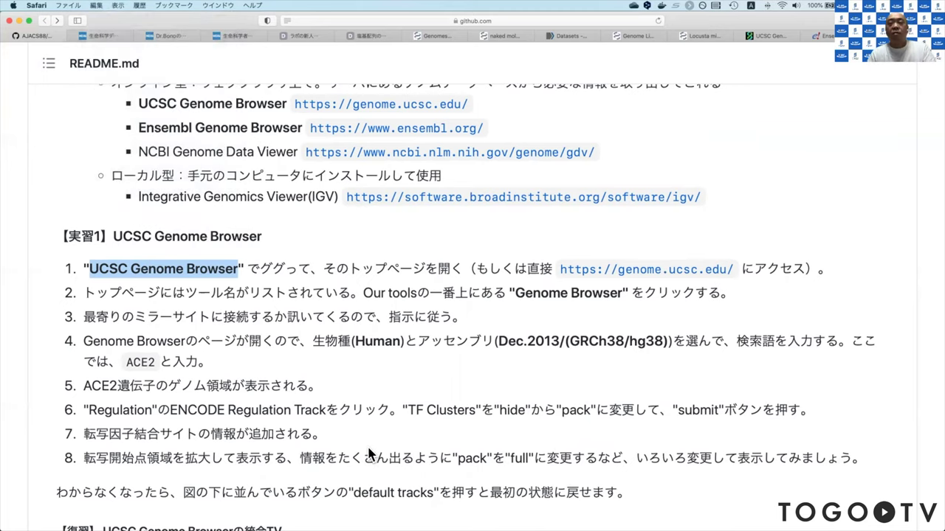
Step: Search Google for the copied "UCSC Genome Browser" text in a new tab and open the genome.ucsc.edu result
{"action": "key", "text": "super+t"}
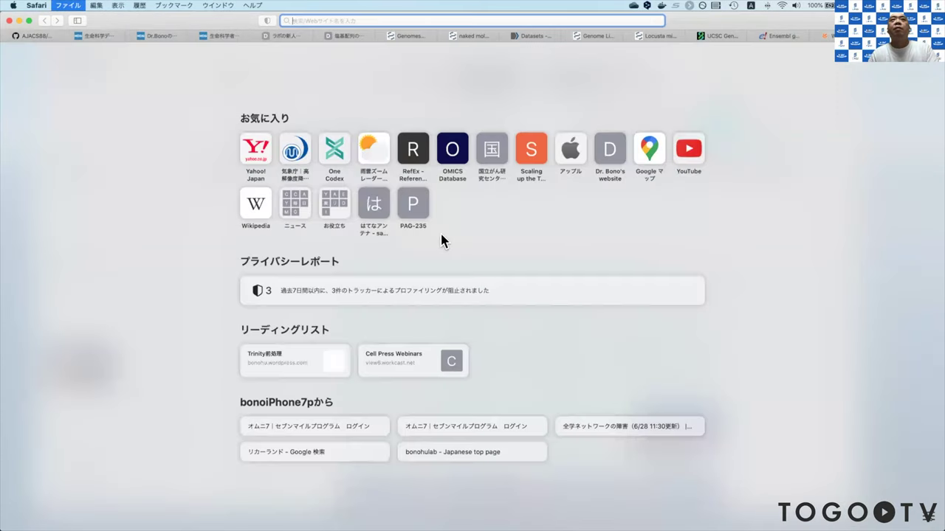
{"action": "left_click", "coordinate": [102, 6]}
{"action": "left_click", "coordinate": [130, 60]}
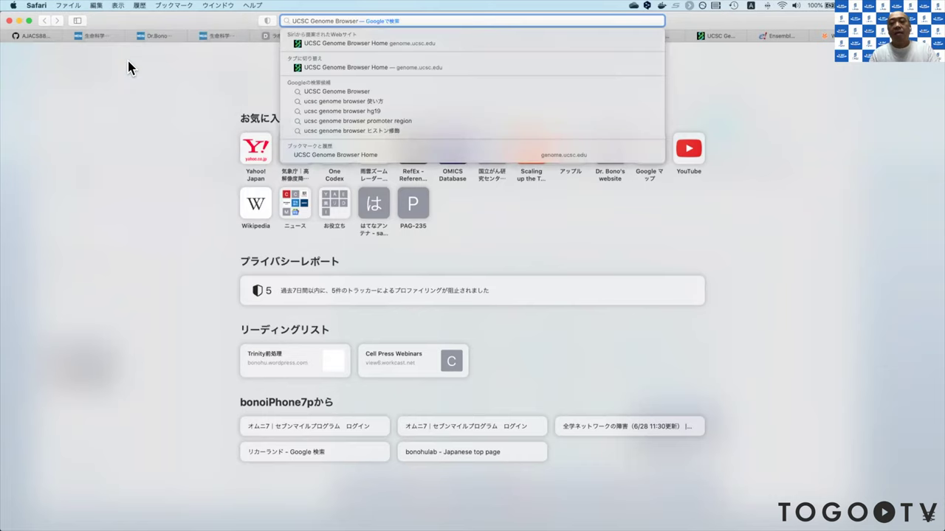
{"action": "key", "text": "Return"}
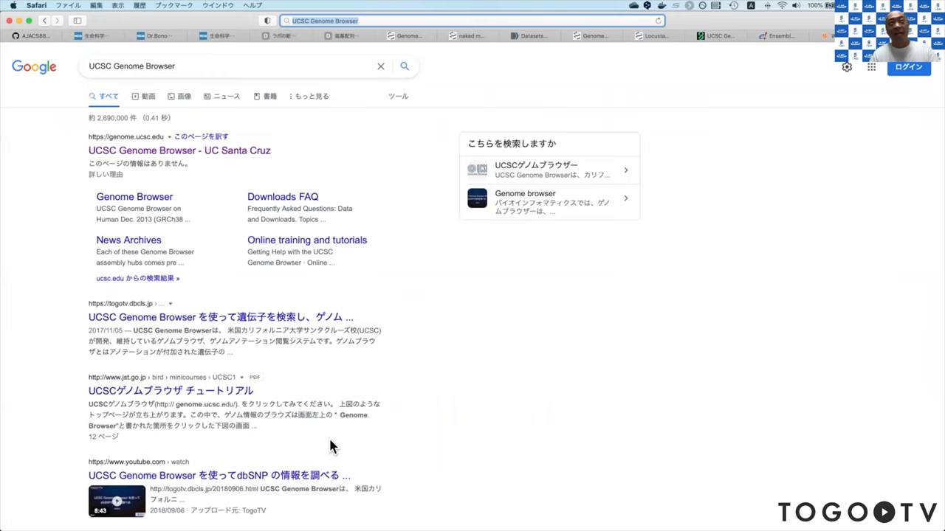
{"action": "left_click", "coordinate": [204, 151]}
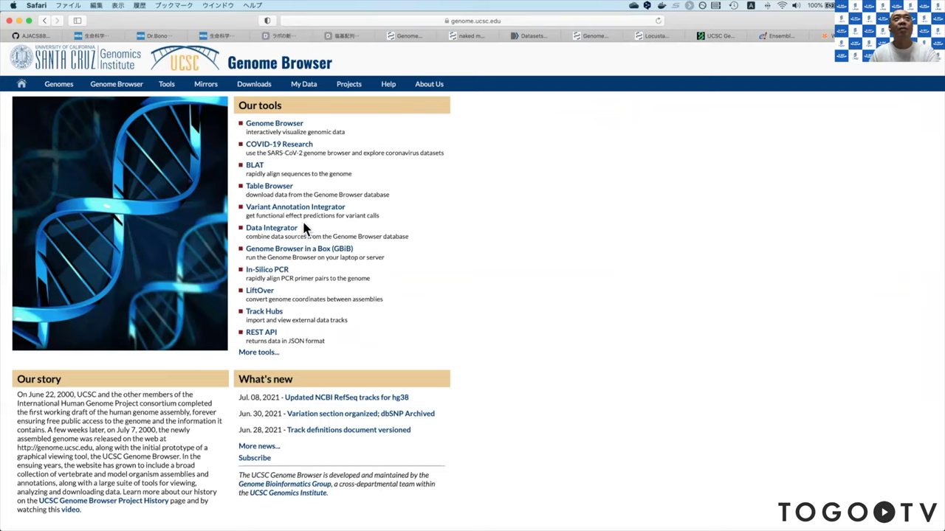
Step: Check the README exercise, open the Genome Browser tool from the UCSC home page and continue to the genome-asia.ucsc.edu mirror
{"action": "left_click", "coordinate": [37, 36]}
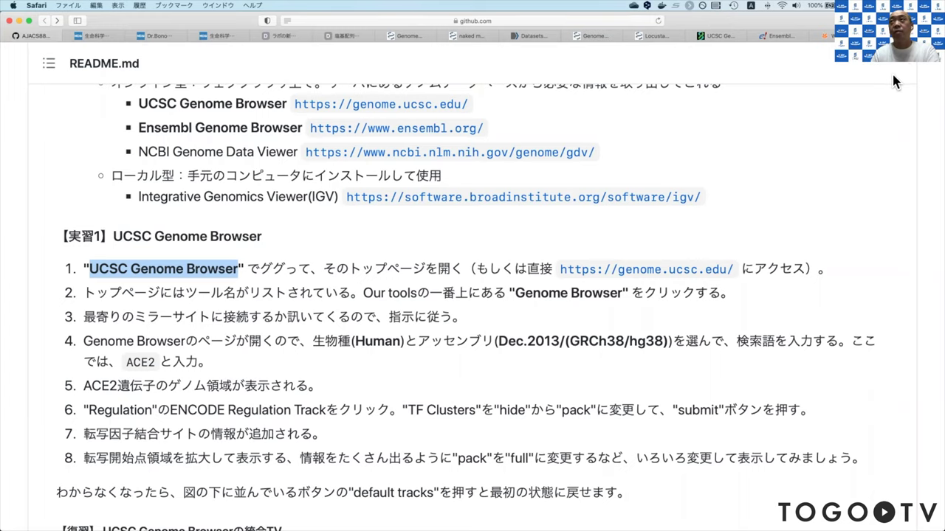
{"action": "left_click", "coordinate": [720, 35]}
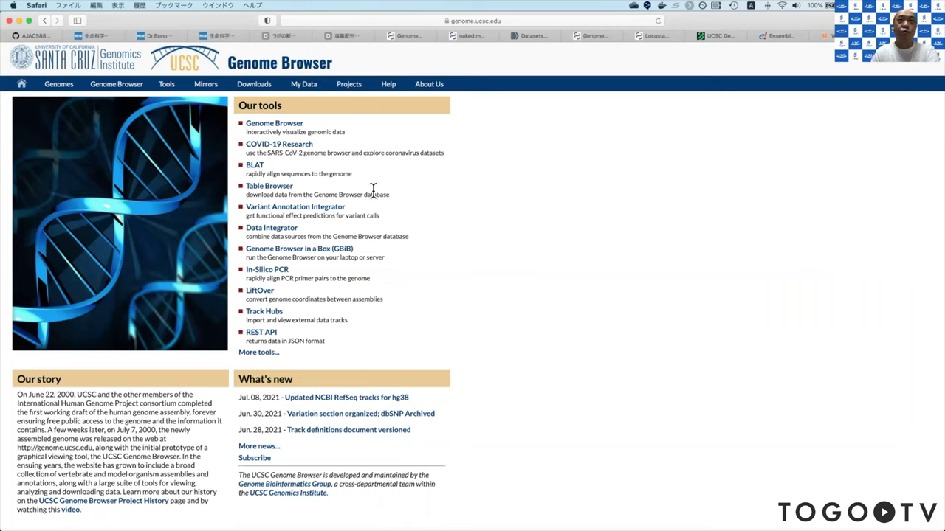
{"action": "left_click", "coordinate": [277, 132]}
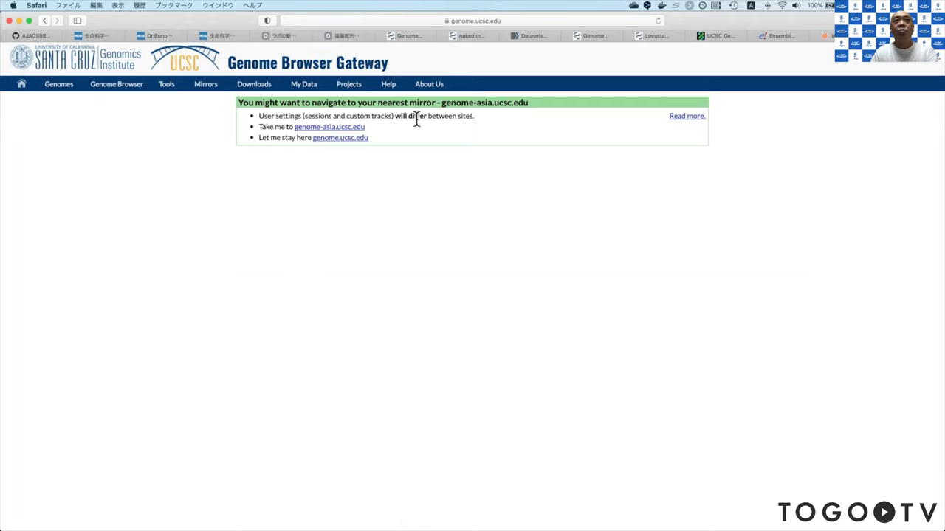
{"action": "left_click", "coordinate": [364, 130]}
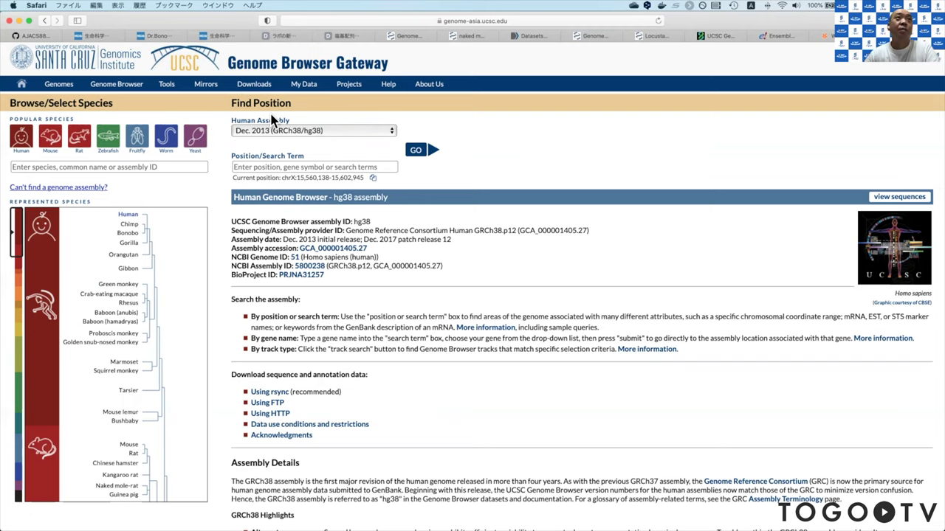
Step: Review the README exercise's instruction about connecting to the nearest mirror site and return to the Genome Browser Gateway page
{"action": "left_click", "coordinate": [38, 37]}
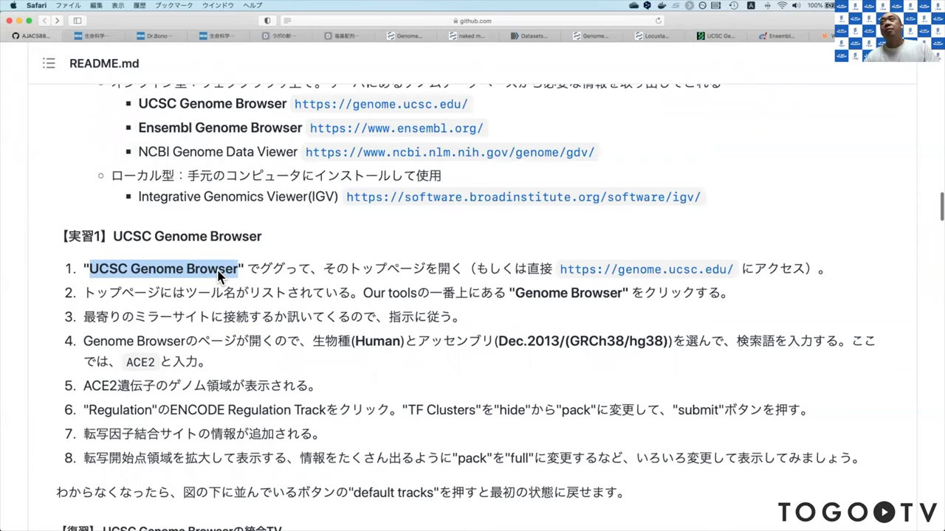
{"action": "scroll", "coordinate": [219, 277], "scroll_direction": "down", "scroll_amount": 1}
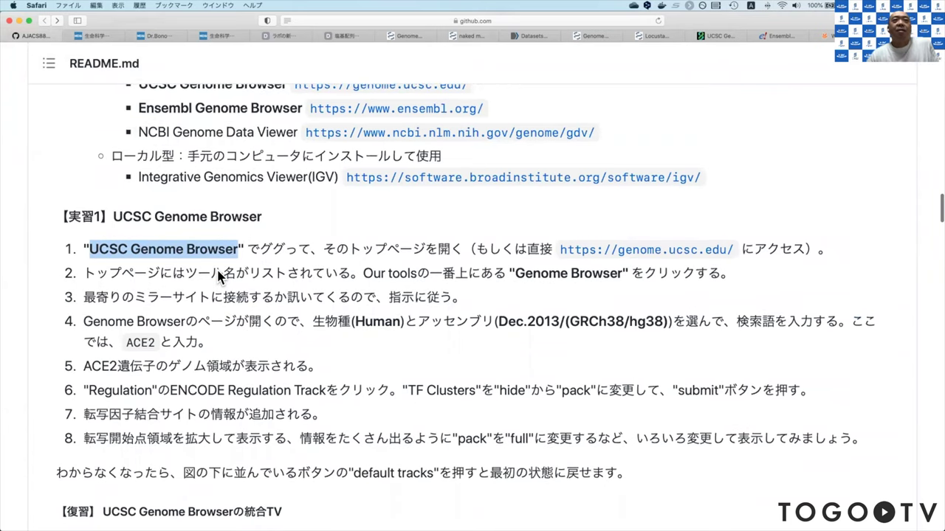
{"action": "left_click", "coordinate": [104, 298]}
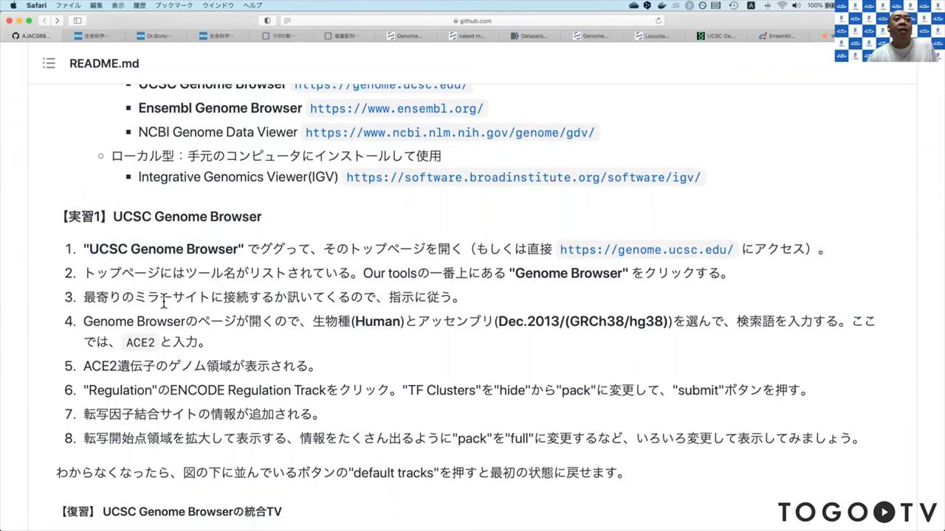
{"action": "left_click_drag", "start_coordinate": [83, 296], "coordinate": [327, 306]}
{"action": "left_click", "coordinate": [327, 305]}
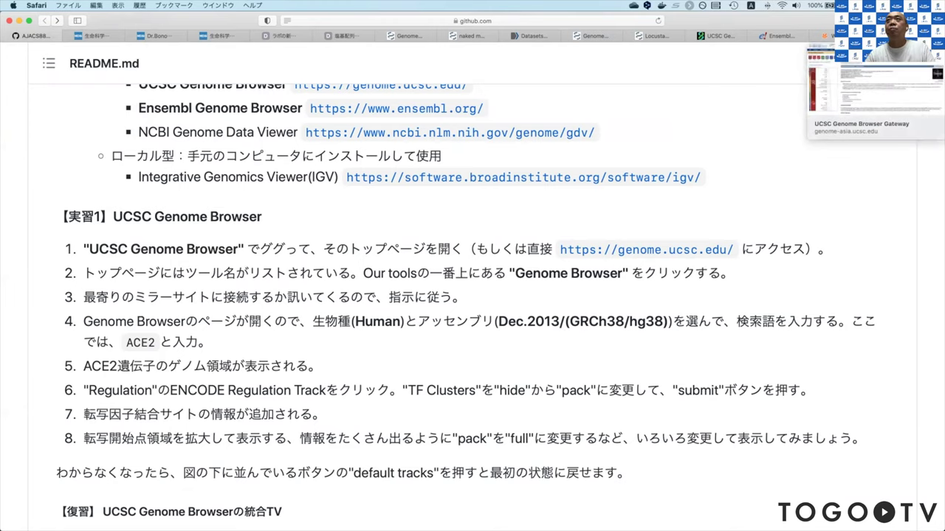
{"action": "left_click", "coordinate": [856, 35]}
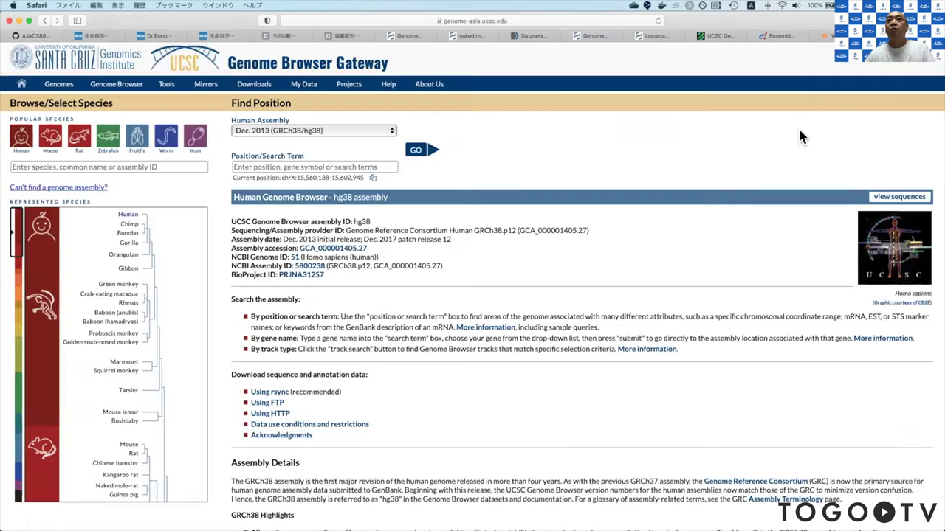
Step: Switch the species to mouse and back to human, and select the Dec. 2013 (GRCh38/hg38) assembly
{"action": "left_click", "coordinate": [278, 132]}
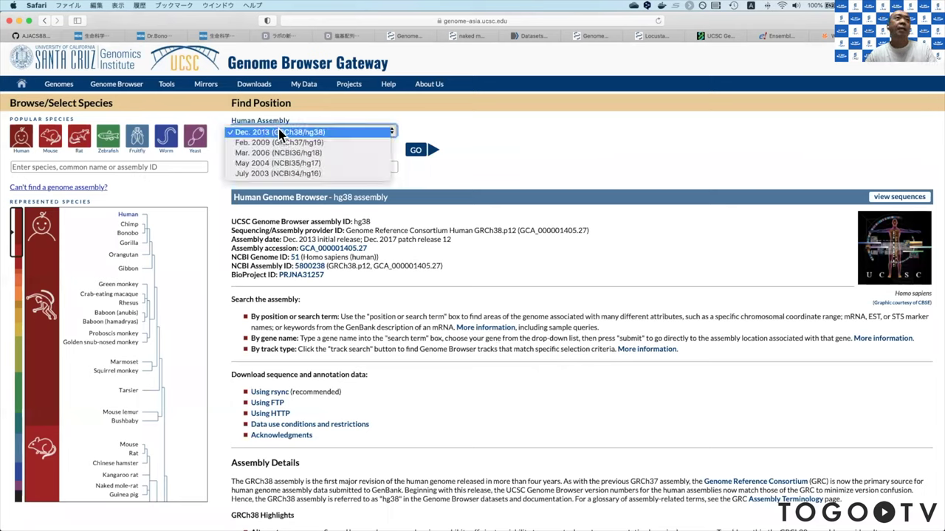
{"action": "left_click", "coordinate": [272, 111]}
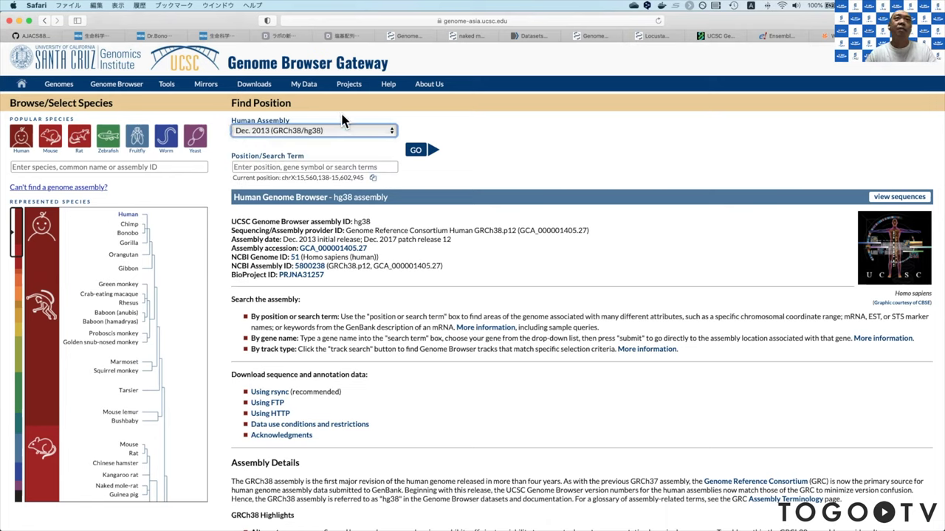
{"action": "left_click", "coordinate": [50, 137]}
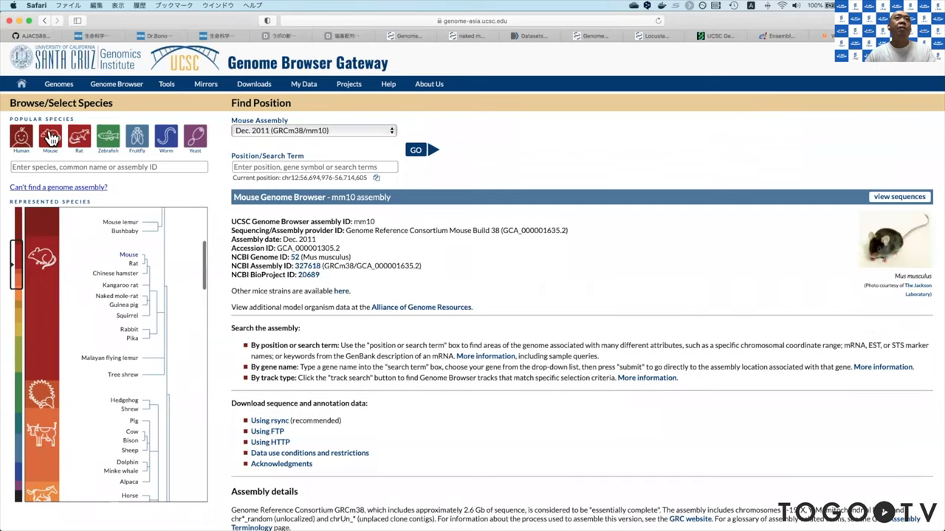
{"action": "left_click", "coordinate": [22, 139]}
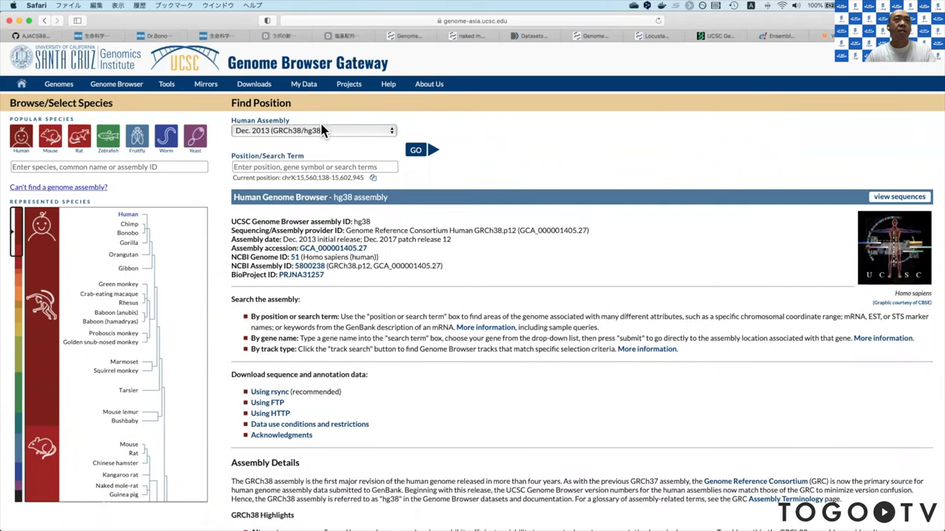
{"action": "left_click", "coordinate": [323, 130]}
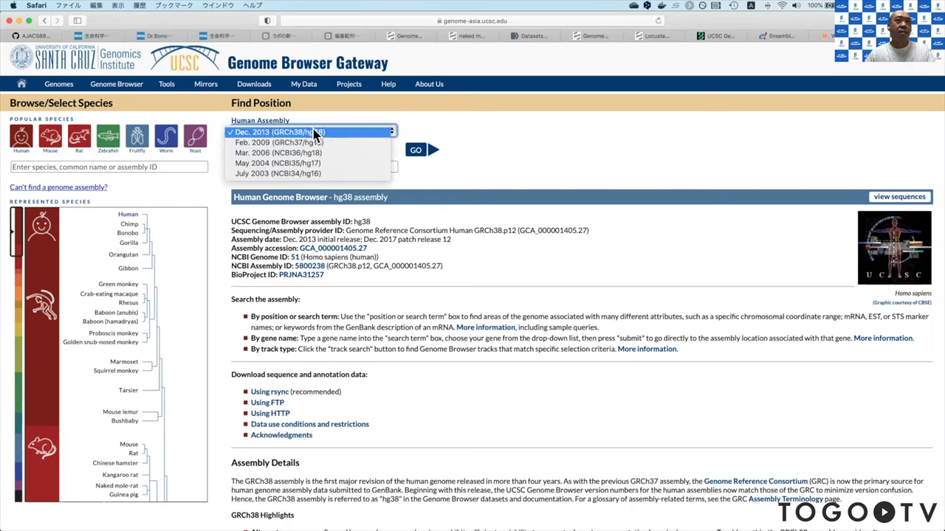
{"action": "left_click", "coordinate": [315, 132]}
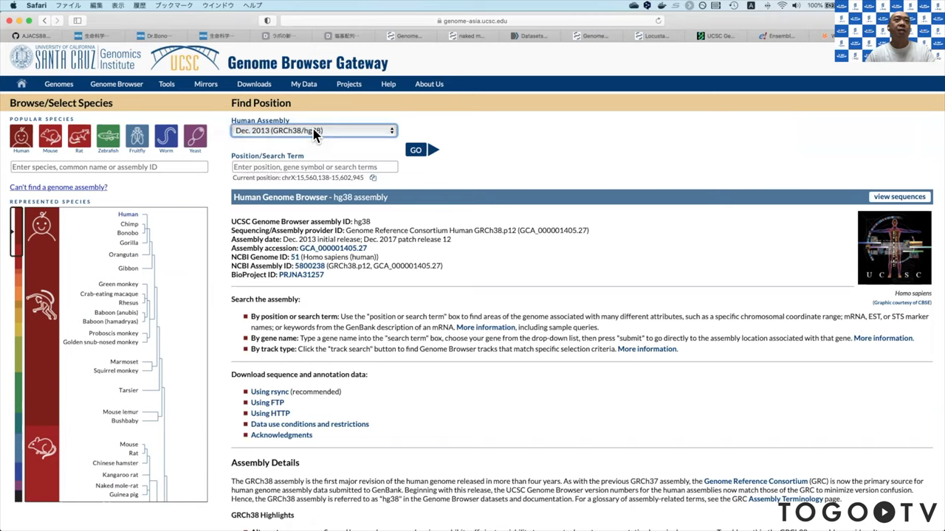
Step: Enter ACE2 as the human position search term, clear it again and switch the species to rat
{"action": "left_click", "coordinate": [355, 166]}
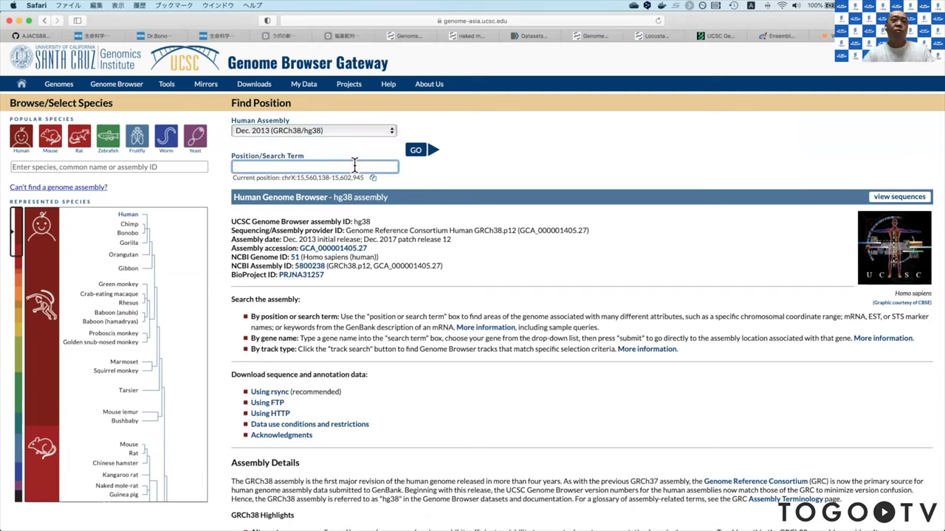
{"action": "type", "text": "ACE2"}
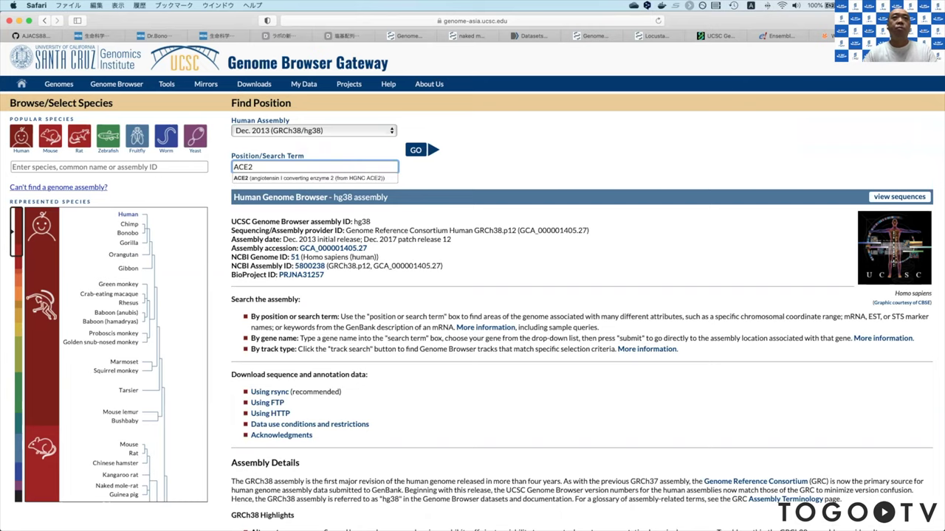
{"action": "left_click", "coordinate": [341, 178]}
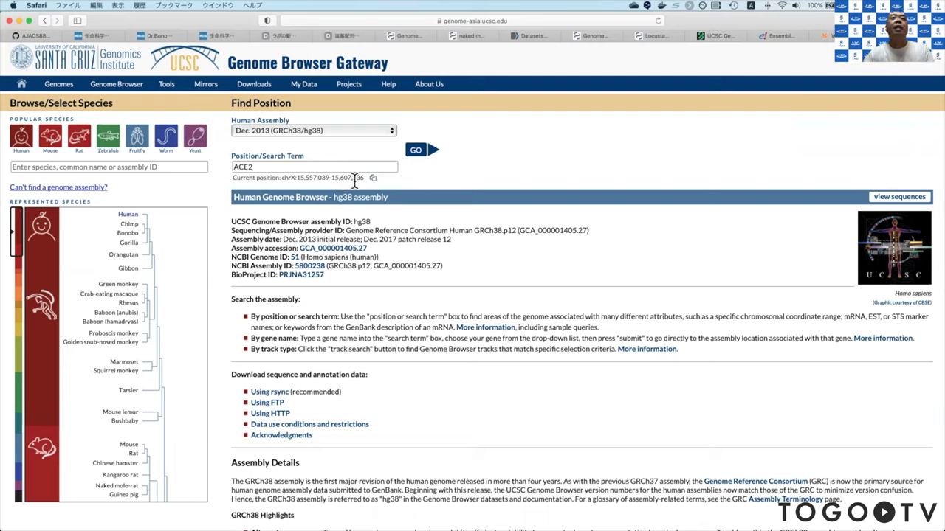
{"action": "left_click_drag", "start_coordinate": [334, 167], "coordinate": [299, 156]}
{"action": "key", "text": "BackSpace"}
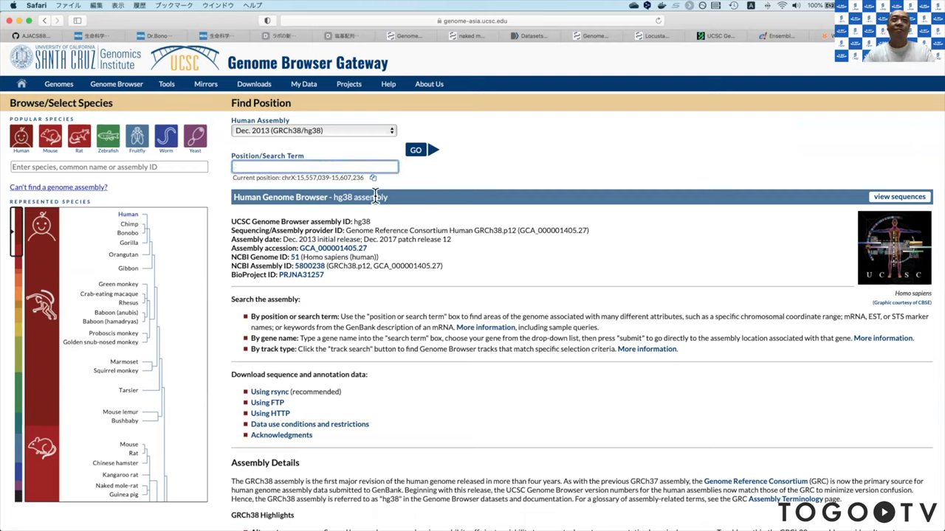
{"action": "left_click", "coordinate": [83, 140]}
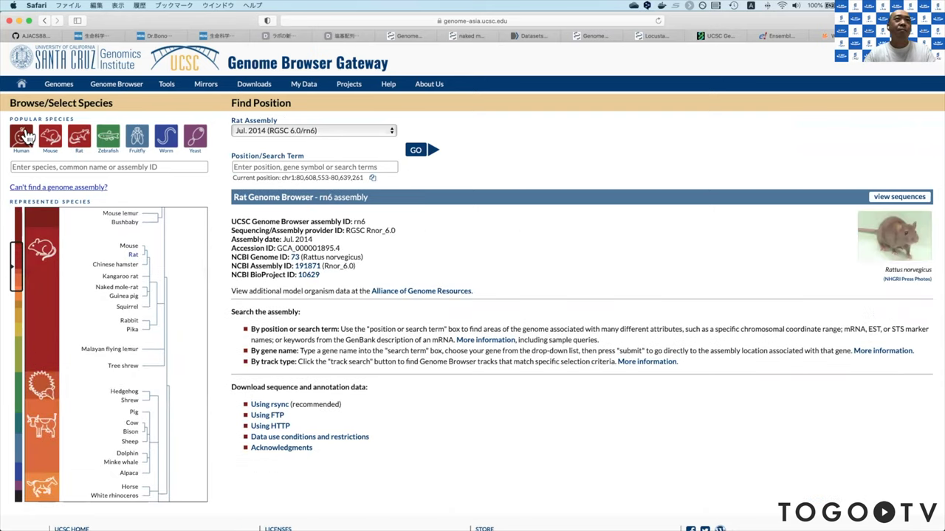
Step: Select the human Dec. 2013 (GRCh38/hg38) assembly and open the suggested ACE2 gene region in the genome browser
{"action": "left_click", "coordinate": [21, 136]}
{"action": "left_click", "coordinate": [311, 130]}
{"action": "left_click", "coordinate": [313, 132]}
{"action": "left_click", "coordinate": [310, 167]}
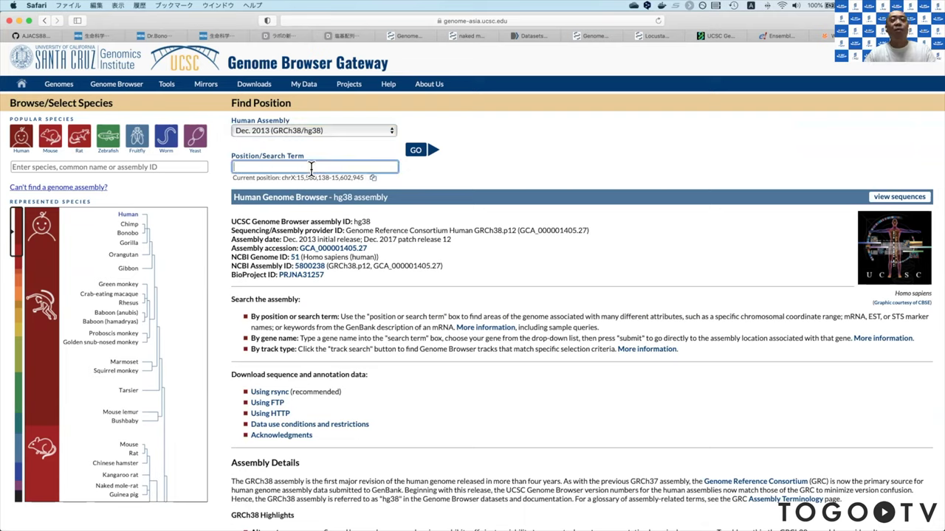
{"action": "type", "text": "ACE2"}
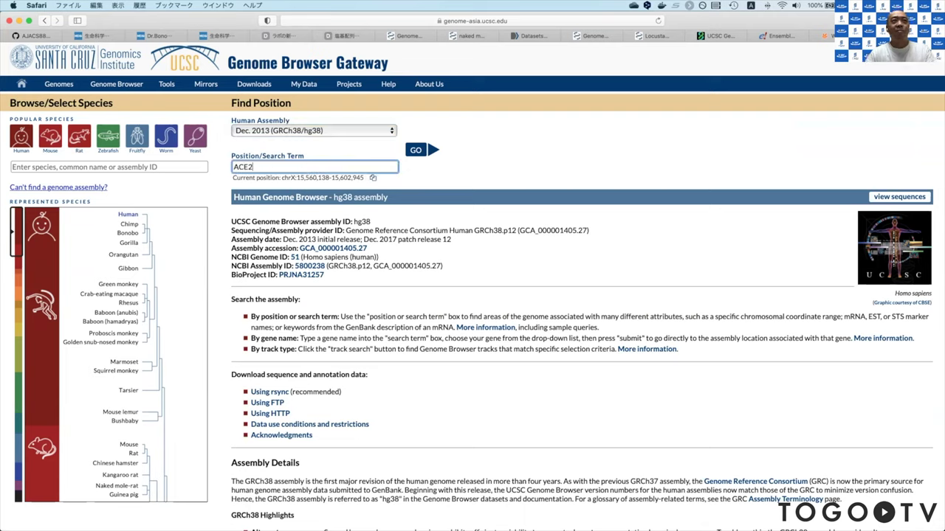
{"action": "left_click", "coordinate": [320, 178]}
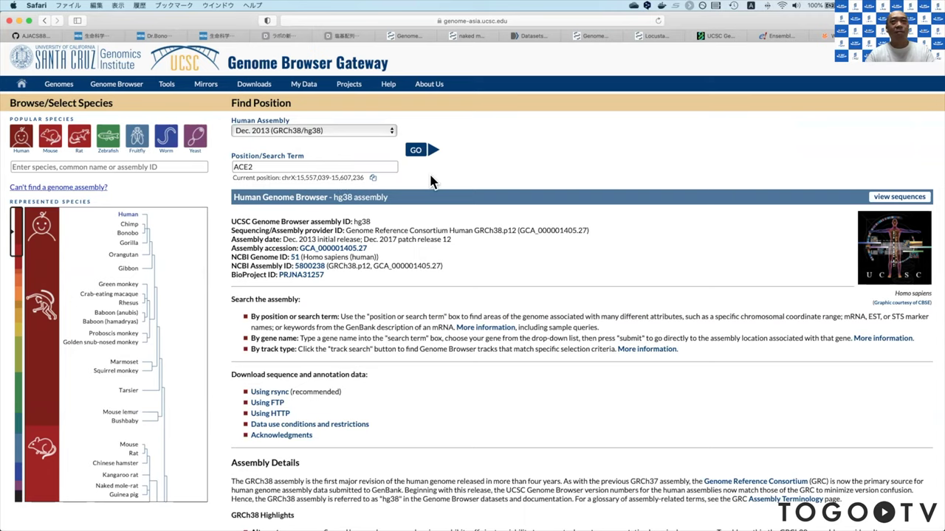
{"action": "left_click", "coordinate": [419, 150]}
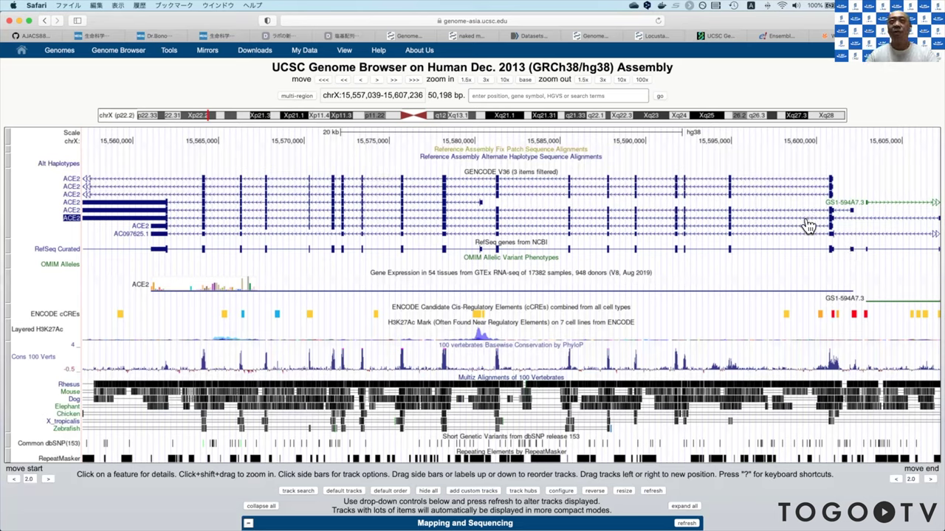
{"action": "mouse_move", "coordinate": [809, 226]}
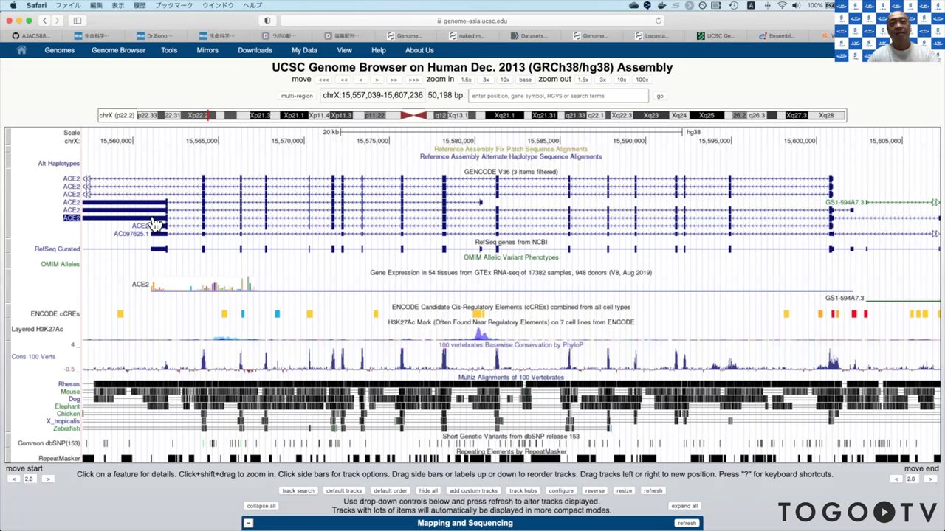
Step: Examine the ACE2 transcripts in the GENCODE track, check the README's UCSC exercise steps and return to the genome browser
{"action": "mouse_move", "coordinate": [155, 223]}
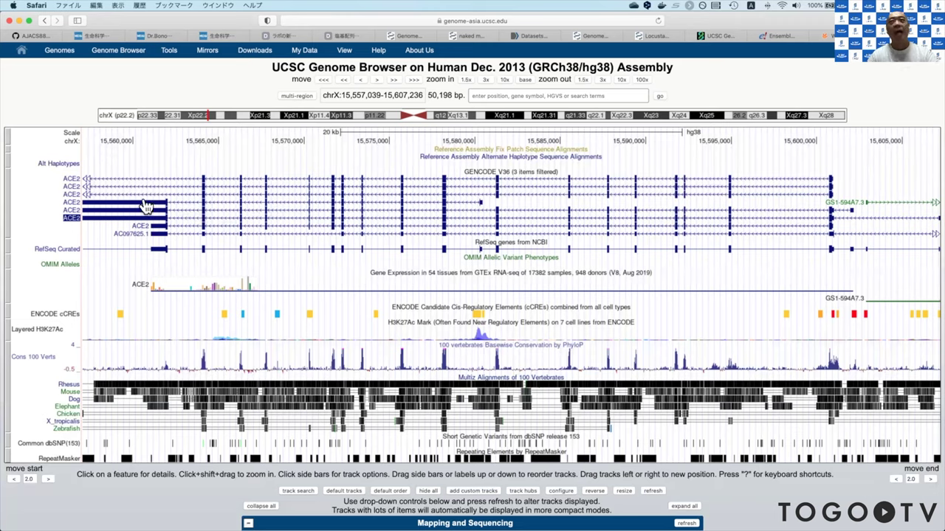
{"action": "mouse_move", "coordinate": [146, 205]}
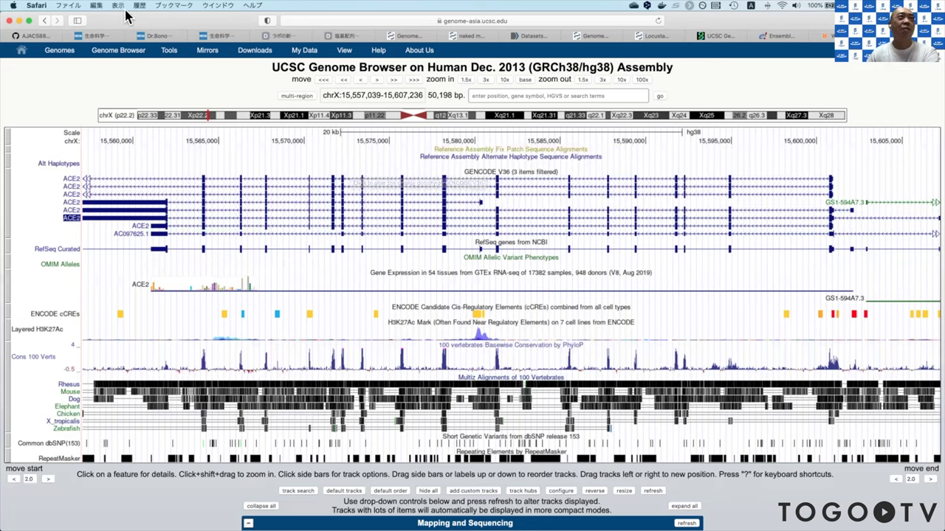
{"action": "left_click", "coordinate": [41, 35]}
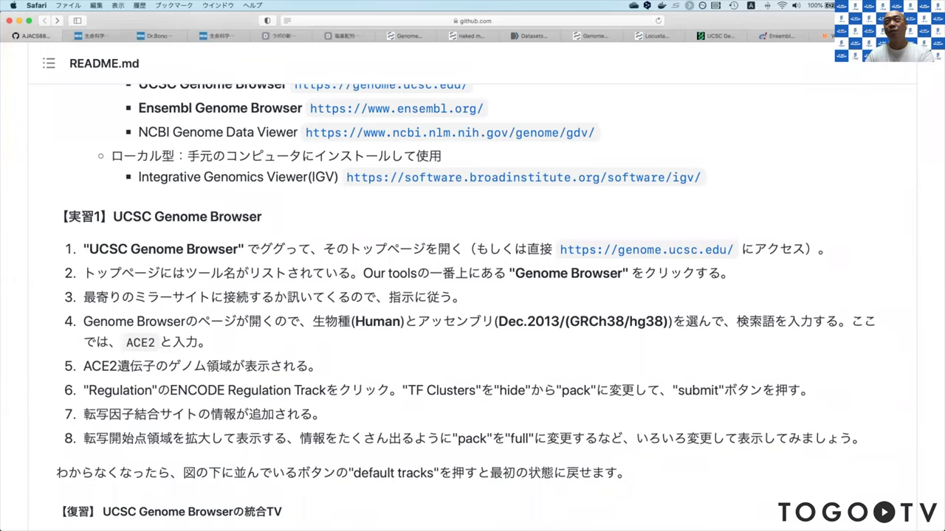
{"action": "left_click", "coordinate": [720, 36]}
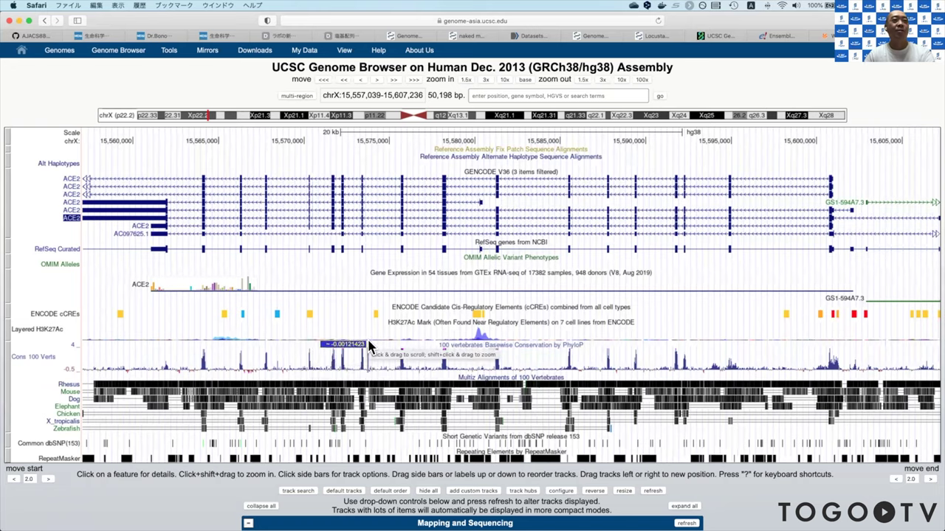
Step: Look through the track control groups below the genome display, from Mapping and Sequencing to Variation
{"action": "scroll", "coordinate": [517, 368], "scroll_direction": "down", "scroll_amount": 2}
{"action": "scroll", "coordinate": [519, 368], "scroll_direction": "down", "scroll_amount": 2}
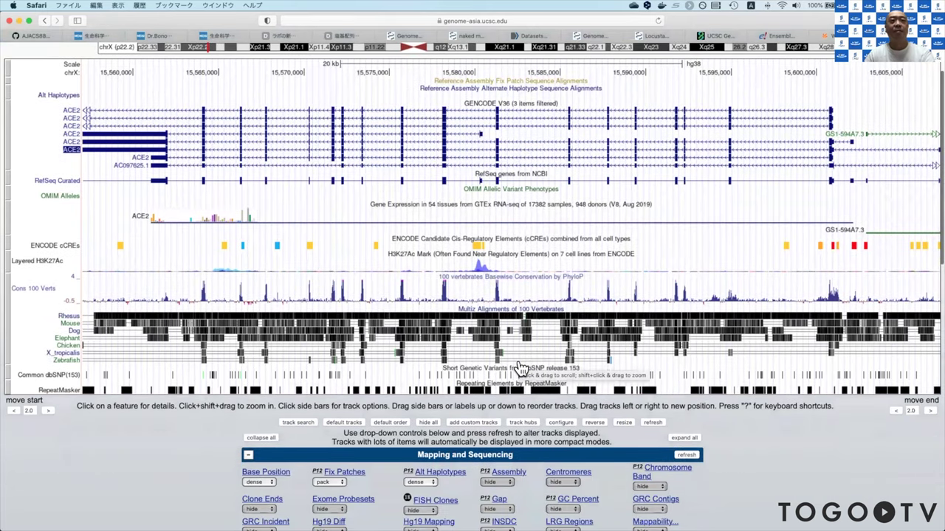
{"action": "scroll", "coordinate": [786, 396], "scroll_direction": "up", "scroll_amount": 4}
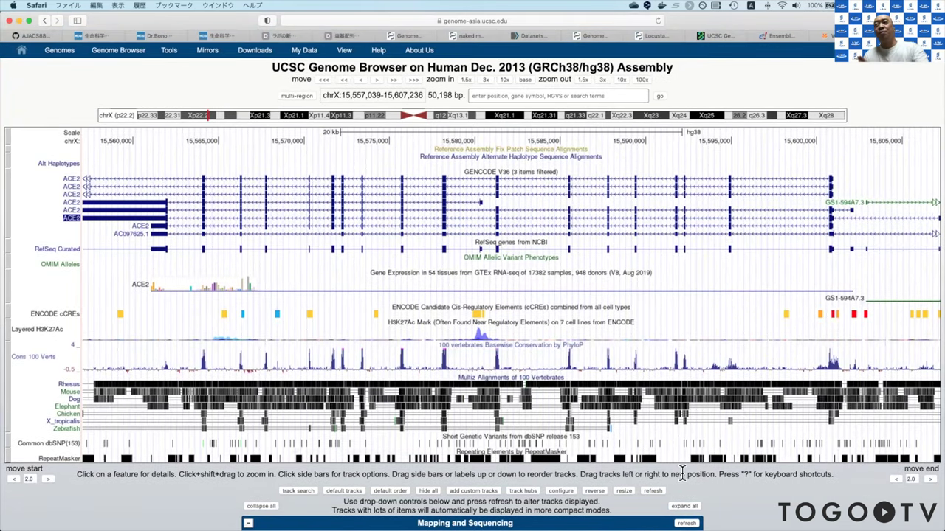
{"action": "scroll", "coordinate": [682, 474], "scroll_direction": "down", "scroll_amount": 5}
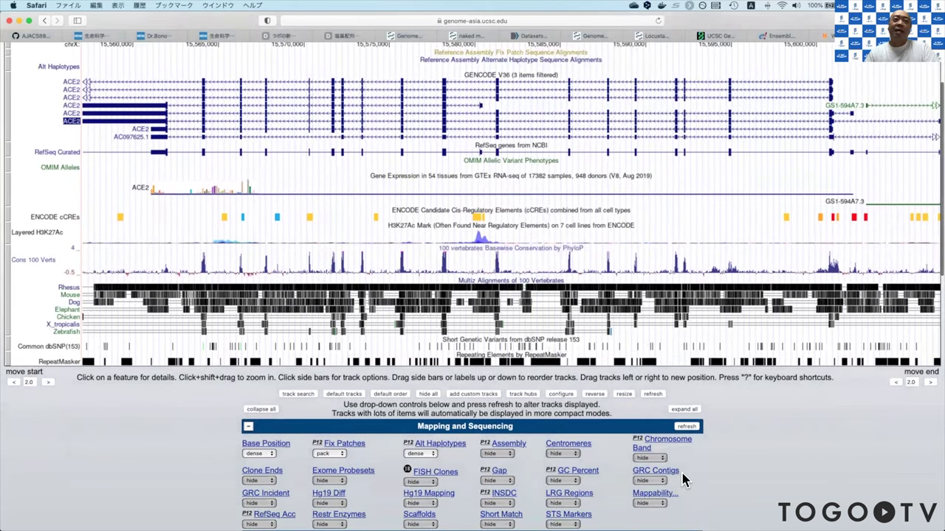
{"action": "scroll", "coordinate": [682, 476], "scroll_direction": "down", "scroll_amount": 15}
{"action": "scroll", "coordinate": [682, 476], "scroll_direction": "up", "scroll_amount": 5}
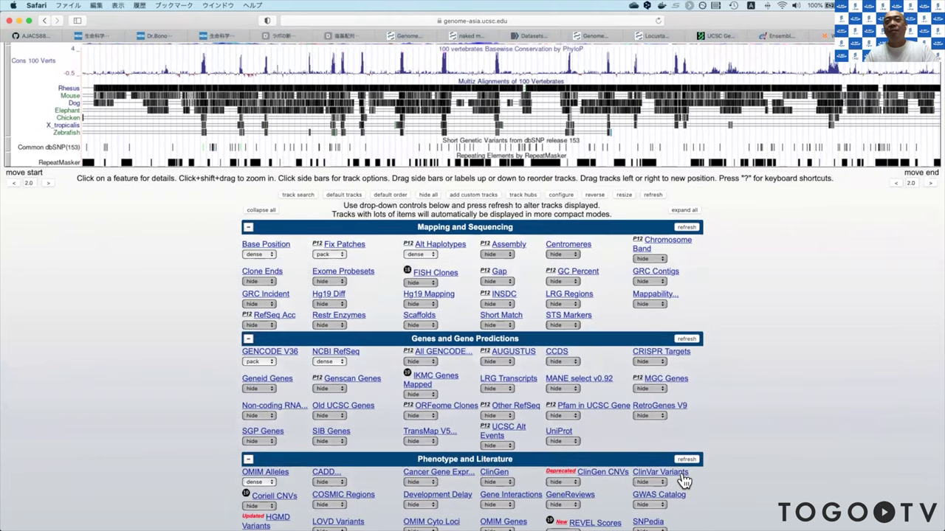
{"action": "scroll", "coordinate": [683, 480], "scroll_direction": "down", "scroll_amount": 14}
{"action": "scroll", "coordinate": [682, 476], "scroll_direction": "down", "scroll_amount": 7}
{"action": "scroll", "coordinate": [683, 479], "scroll_direction": "up", "scroll_amount": 4}
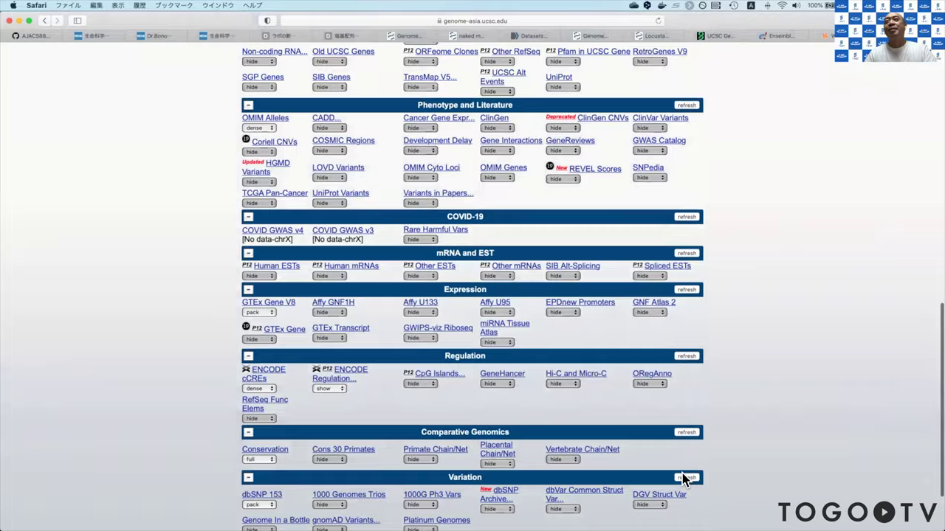
{"action": "scroll", "coordinate": [682, 478], "scroll_direction": "up", "scroll_amount": 20}
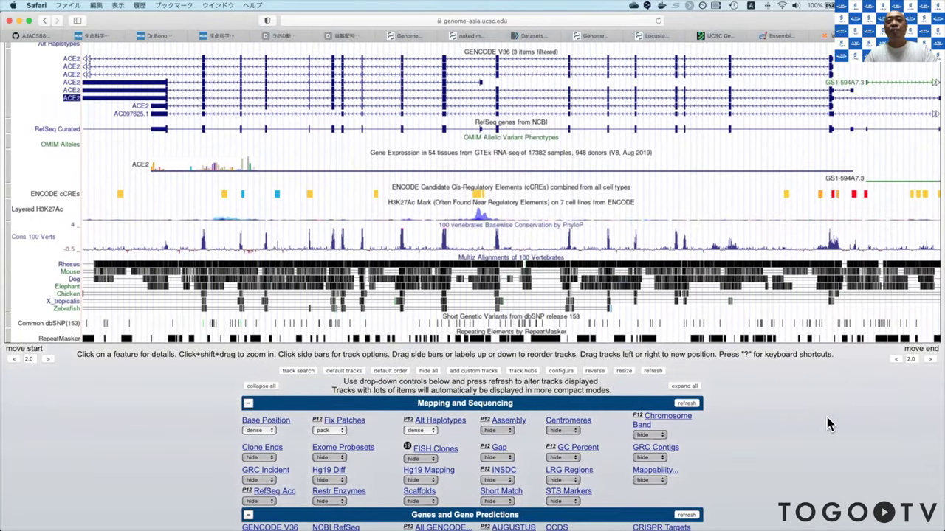
Step: Set the NCBI RefSeq track's display mode to full and refresh the genome display
{"action": "scroll", "coordinate": [822, 435], "scroll_direction": "down", "scroll_amount": 5}
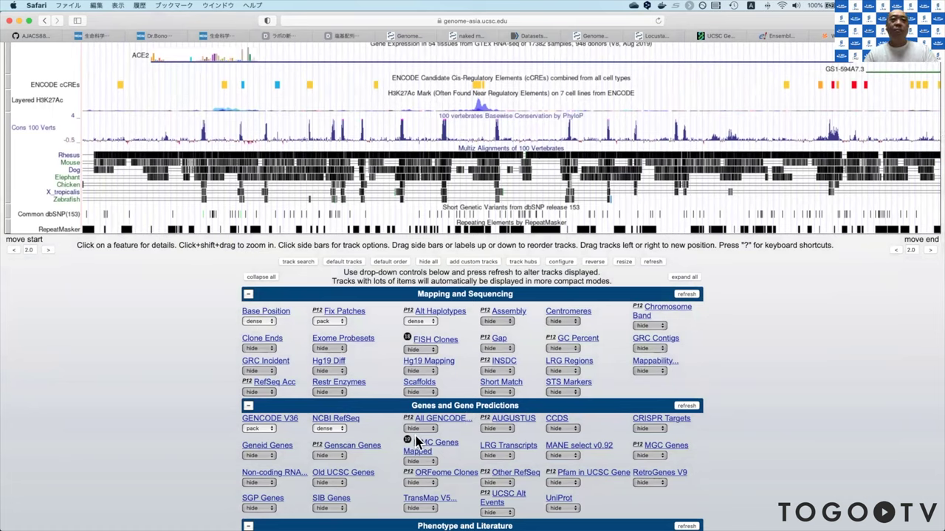
{"action": "left_click", "coordinate": [326, 431]}
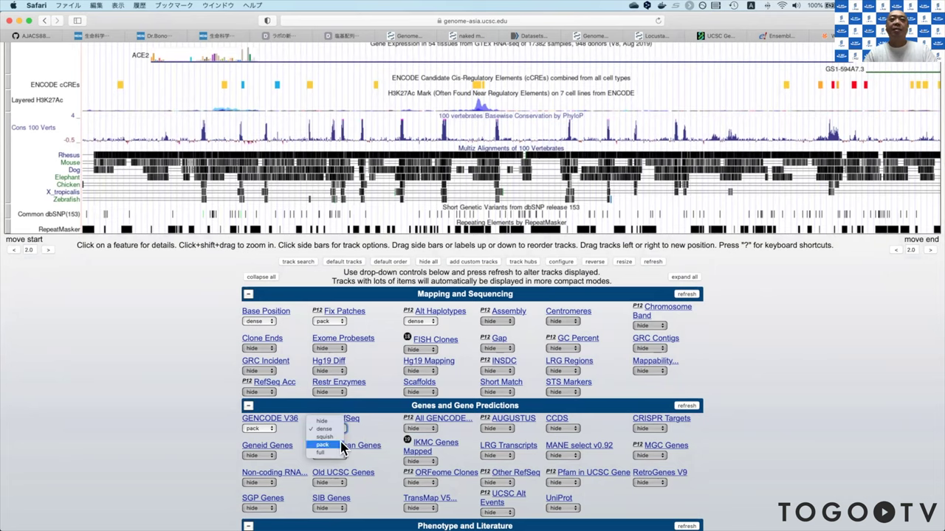
{"action": "left_click", "coordinate": [380, 436]}
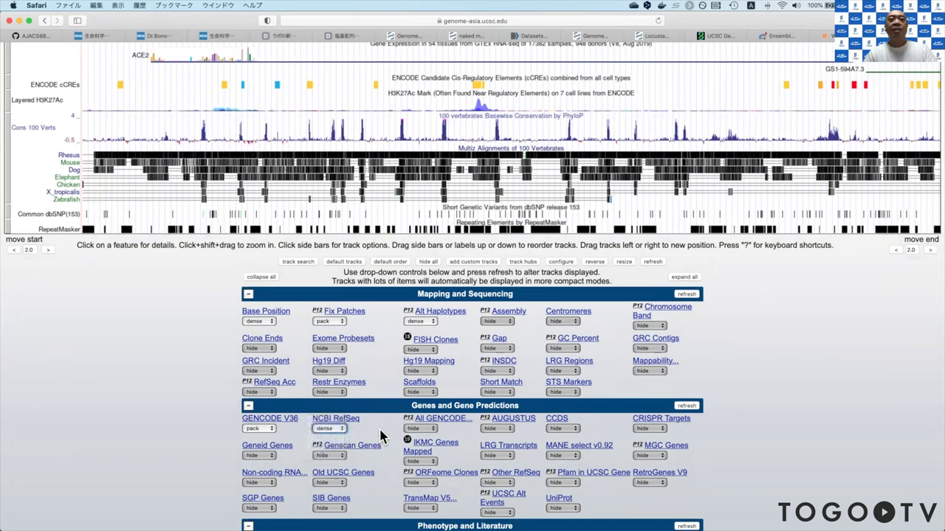
{"action": "left_click", "coordinate": [333, 432]}
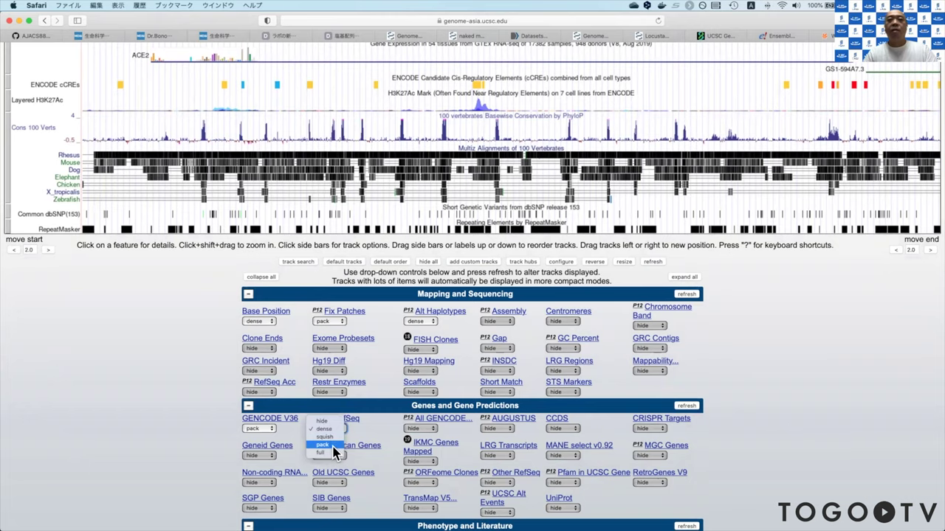
{"action": "left_click", "coordinate": [329, 453]}
{"action": "left_click", "coordinate": [690, 411]}
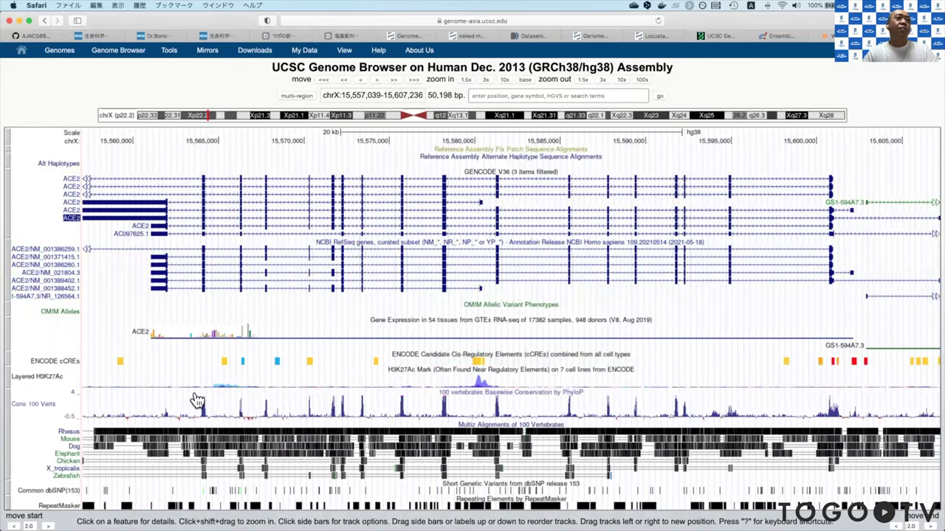
Step: Check the display mode choices of the NCBI RefSeq track and reset the display to the default tracks
{"action": "scroll", "coordinate": [197, 402], "scroll_direction": "down", "scroll_amount": 5}
{"action": "scroll", "coordinate": [197, 402], "scroll_direction": "down", "scroll_amount": 6}
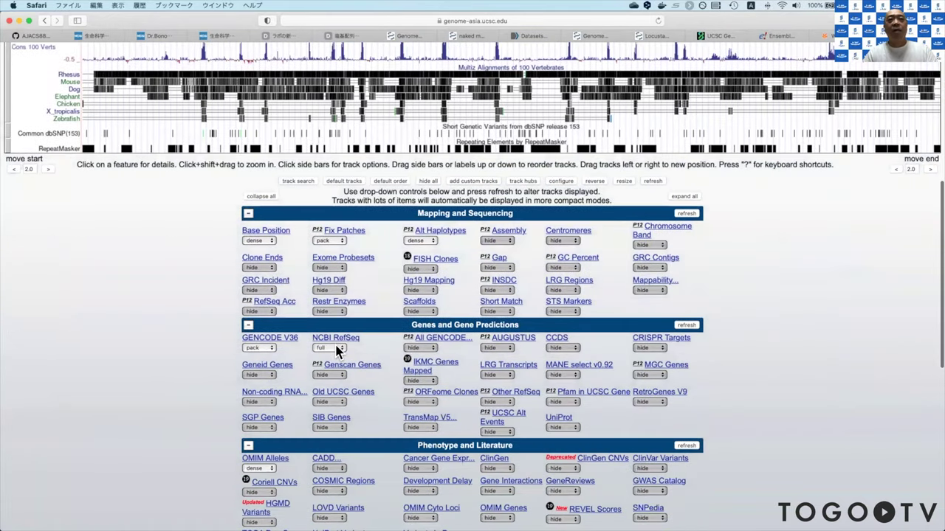
{"action": "left_click", "coordinate": [337, 351]}
{"action": "left_click", "coordinate": [336, 350]}
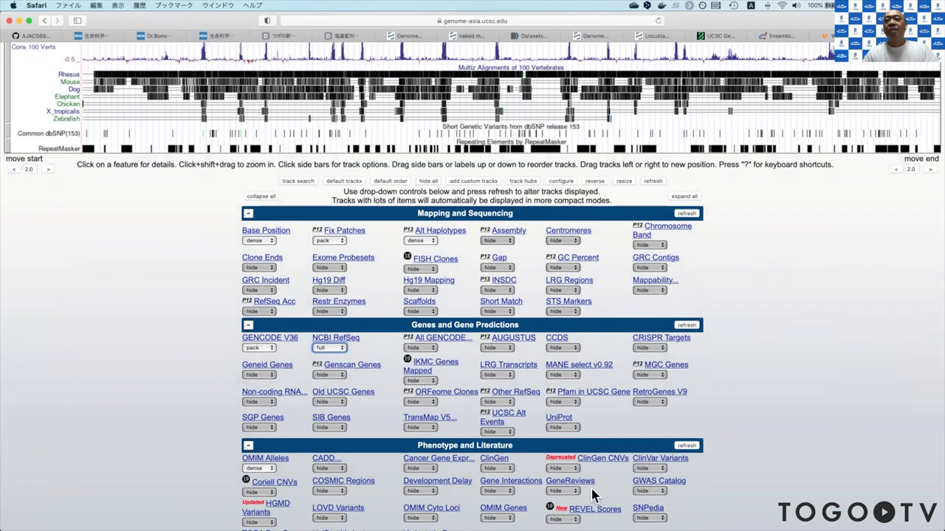
{"action": "scroll", "coordinate": [590, 487], "scroll_direction": "up", "scroll_amount": 2}
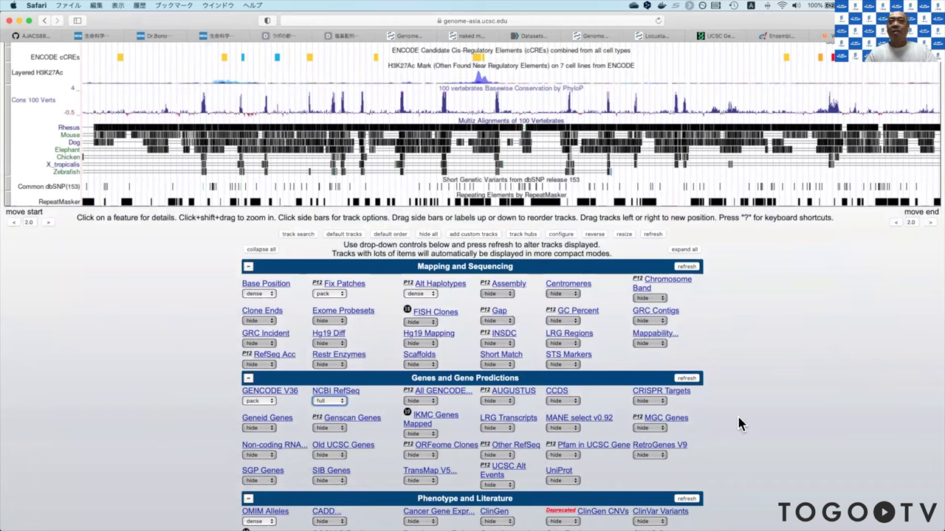
{"action": "left_click", "coordinate": [360, 269]}
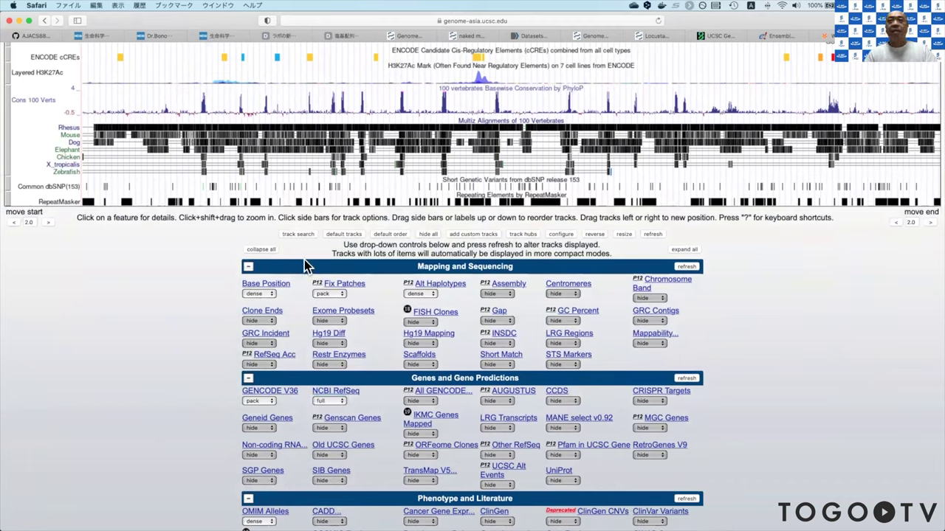
{"action": "scroll", "coordinate": [318, 269], "scroll_direction": "up", "scroll_amount": 1}
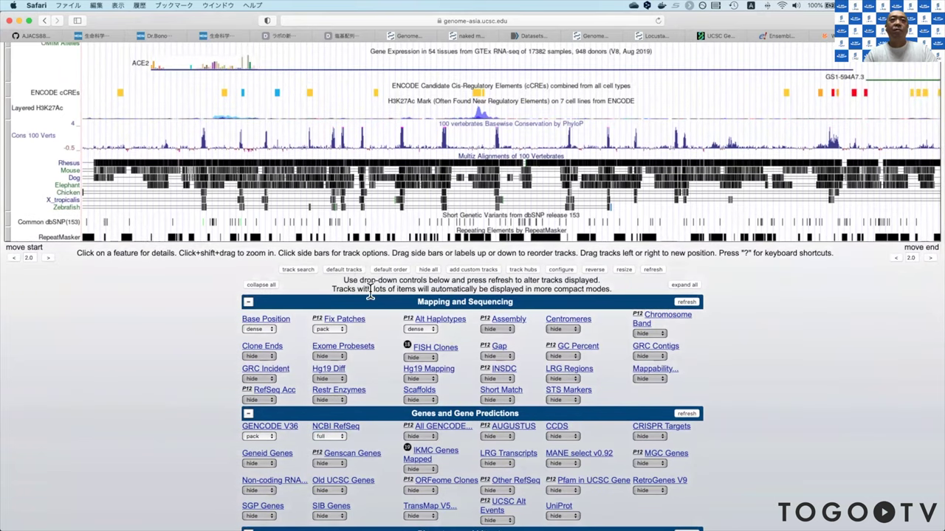
{"action": "left_click", "coordinate": [345, 270]}
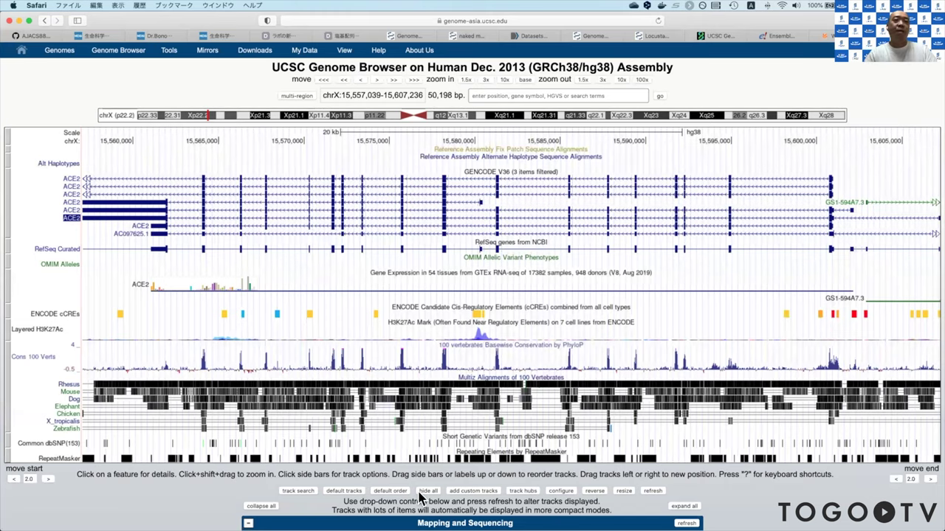
Step: Review the remaining UCSC exercise steps in the README, including the default tracks note, and return to the genome browser
{"action": "scroll", "coordinate": [422, 499], "scroll_direction": "down", "scroll_amount": 4}
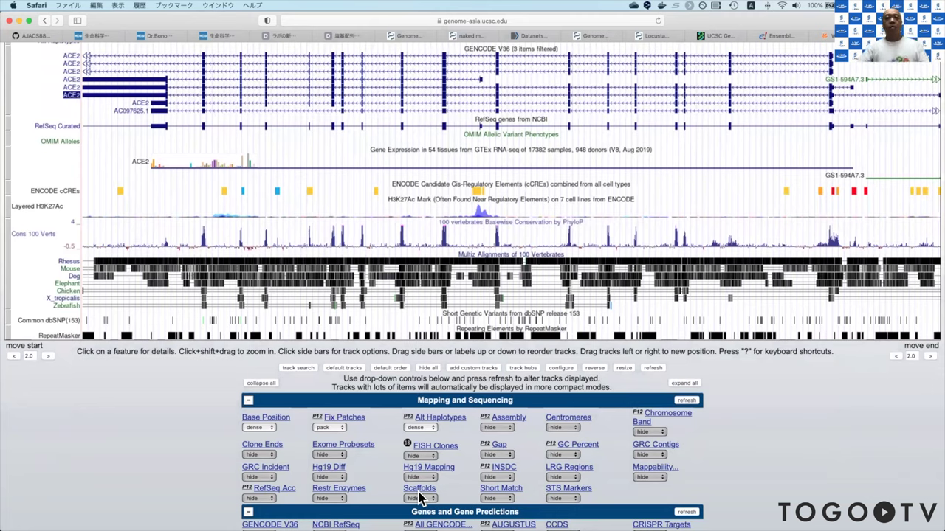
{"action": "left_click", "coordinate": [37, 36]}
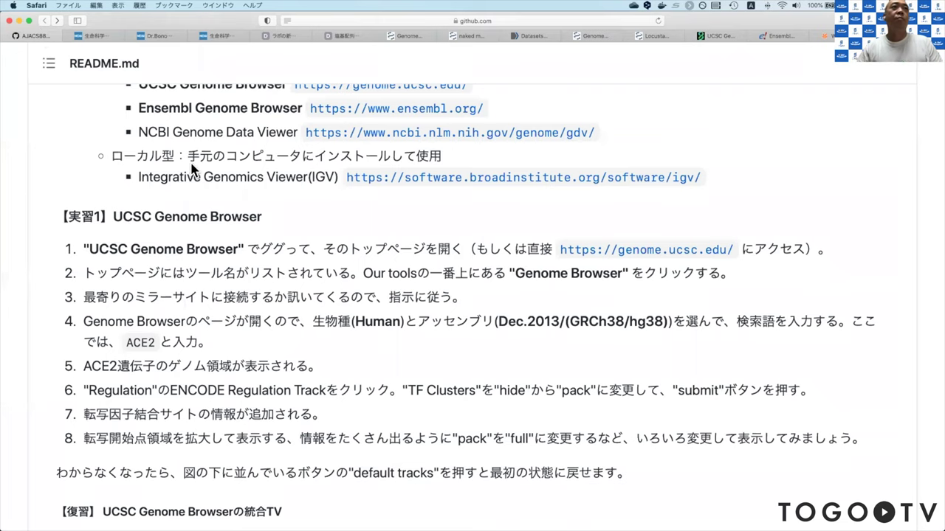
{"action": "scroll", "coordinate": [311, 410], "scroll_direction": "down", "scroll_amount": 1}
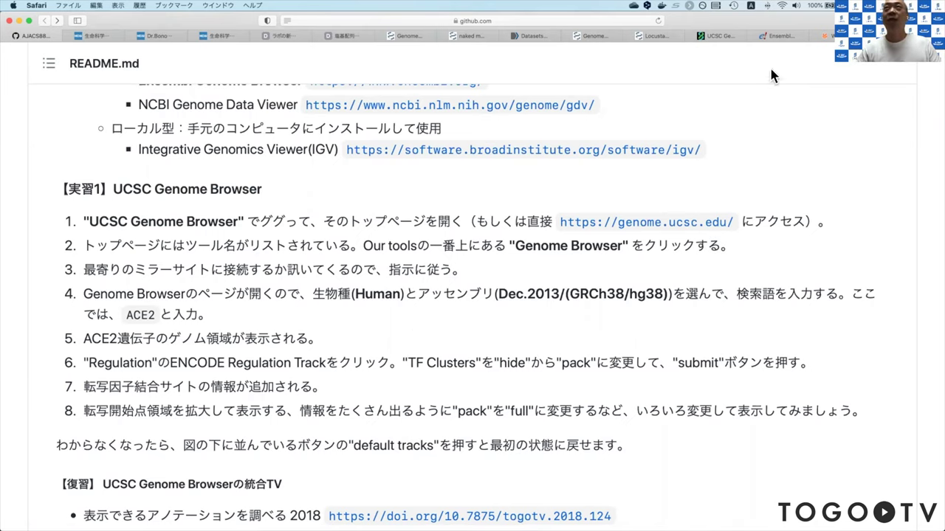
{"action": "key", "text": "ctrl+Tab"}
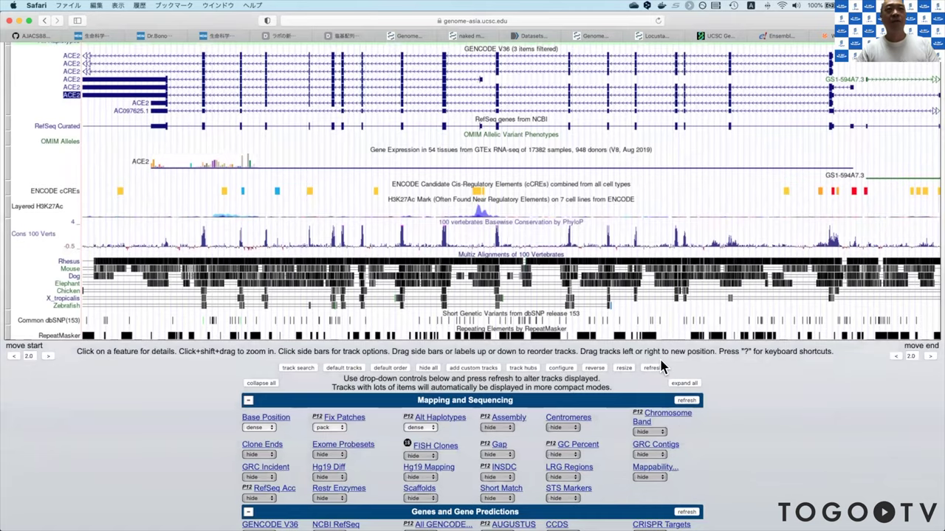
Step: Look through the track control groups down to Repeats to locate the Regulation group with the ENCODE Regulation track
{"action": "scroll", "coordinate": [662, 367], "scroll_direction": "down", "scroll_amount": 5}
{"action": "scroll", "coordinate": [661, 367], "scroll_direction": "up", "scroll_amount": 3}
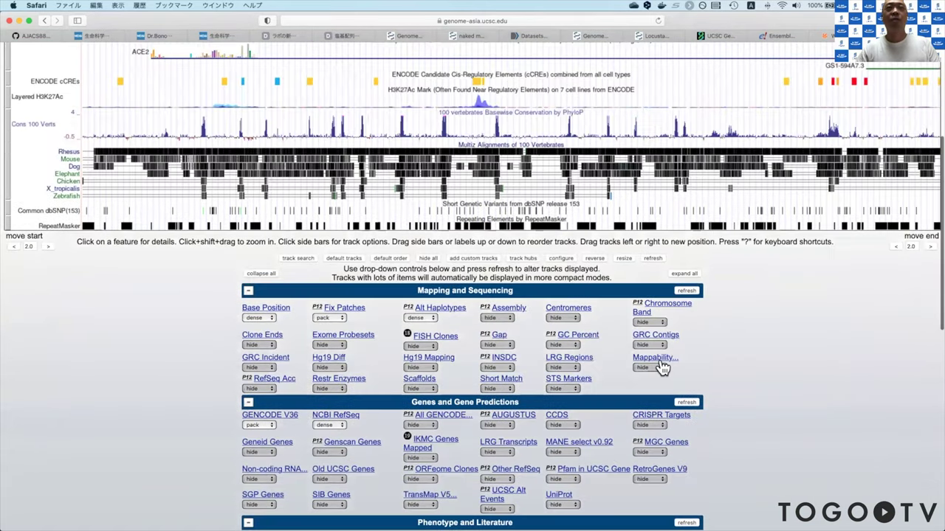
{"action": "scroll", "coordinate": [661, 367], "scroll_direction": "up", "scroll_amount": 1}
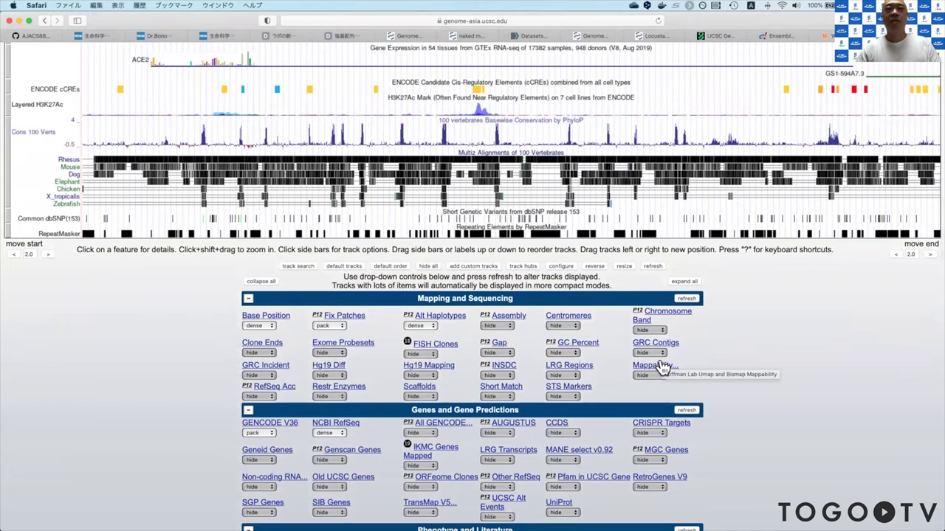
{"action": "scroll", "coordinate": [662, 367], "scroll_direction": "down", "scroll_amount": 3}
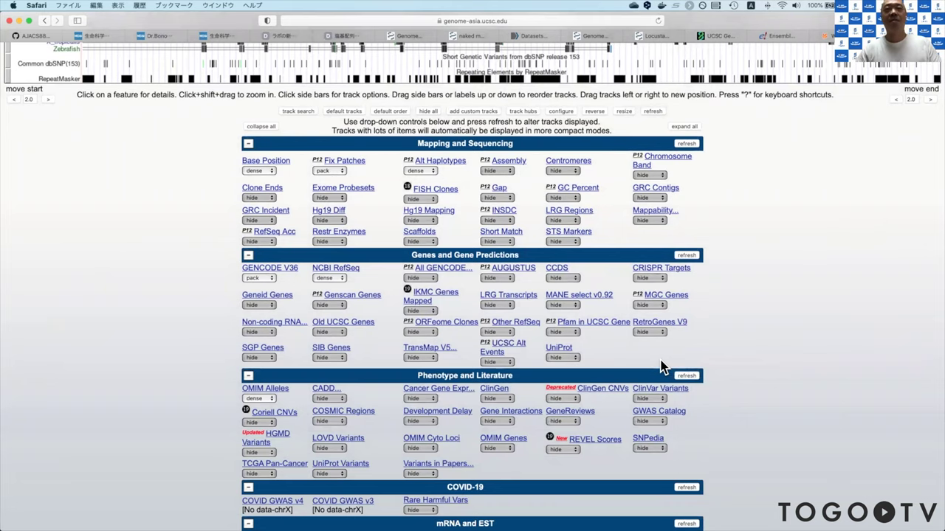
{"action": "scroll", "coordinate": [662, 368], "scroll_direction": "down", "scroll_amount": 2}
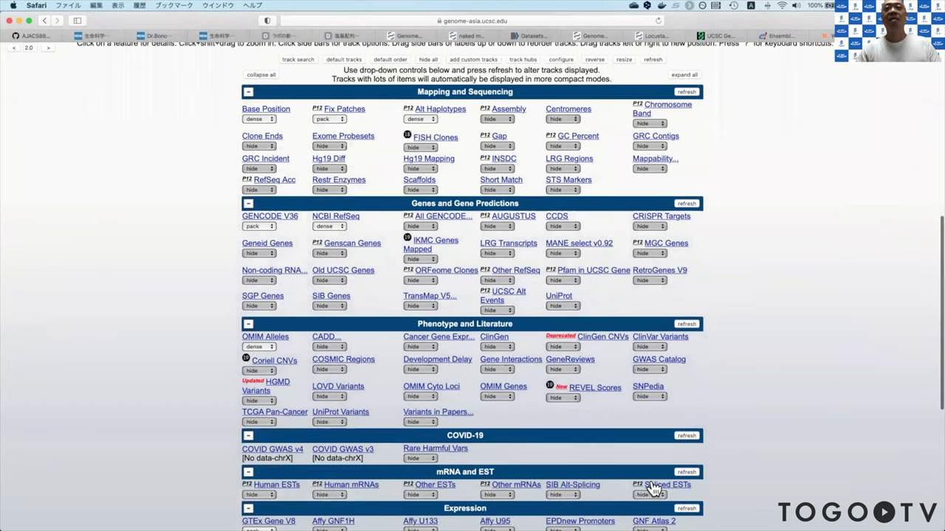
{"action": "scroll", "coordinate": [651, 489], "scroll_direction": "down", "scroll_amount": 8}
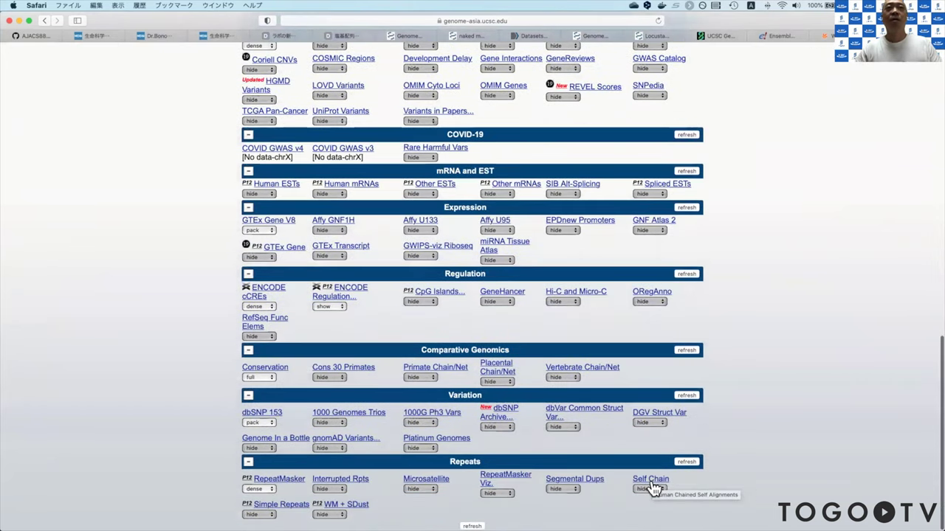
{"action": "scroll", "coordinate": [653, 490], "scroll_direction": "up", "scroll_amount": 1}
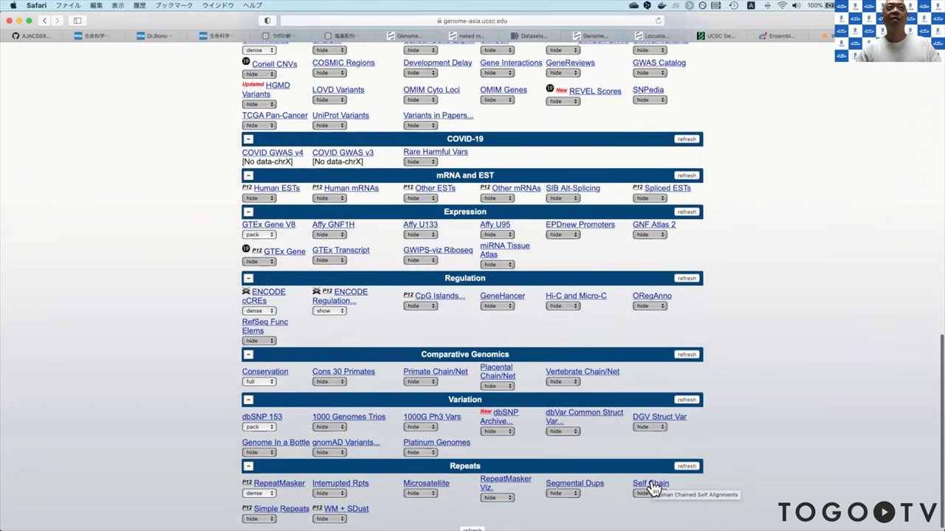
{"action": "scroll", "coordinate": [653, 490], "scroll_direction": "up", "scroll_amount": 1}
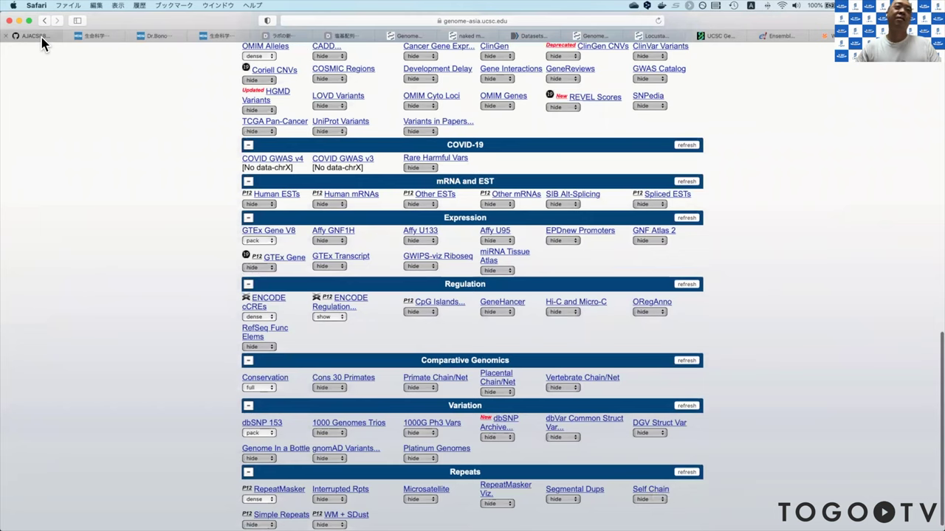
Step: Check the README's instruction on the ENCODE Regulation track and TF Clusters, and return to the track controls
{"action": "mouse_move", "coordinate": [42, 43]}
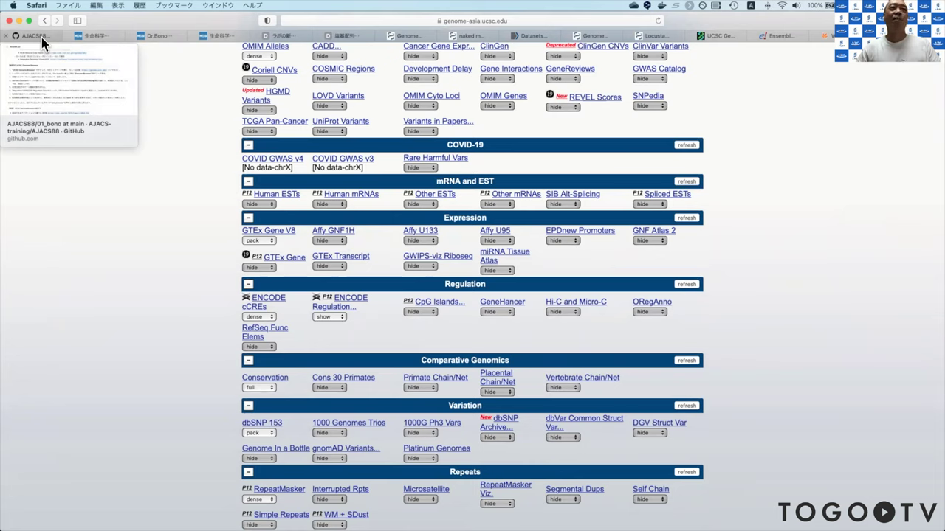
{"action": "left_click", "coordinate": [41, 40]}
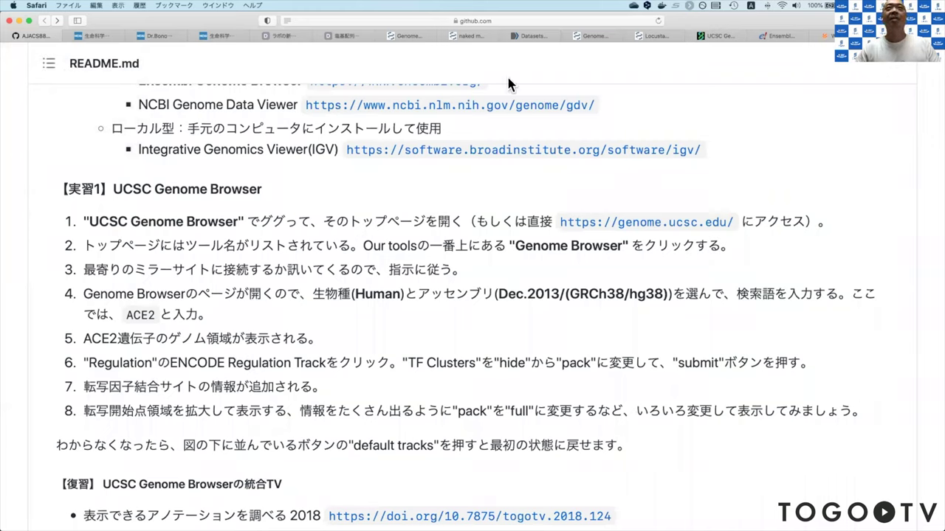
{"action": "left_click", "coordinate": [716, 36]}
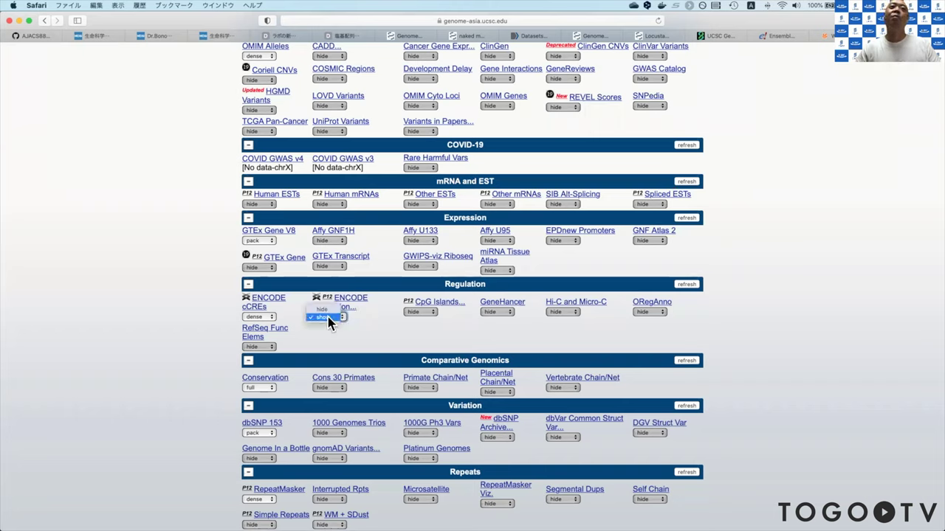
Step: Keep the ENCODE Regulation track on show and open its settings page from the Regulation group
{"action": "left_click", "coordinate": [327, 317]}
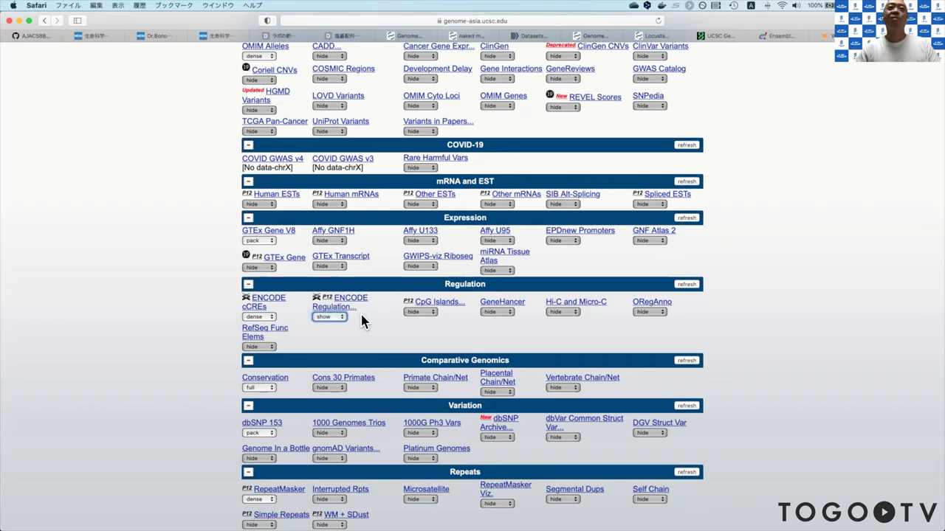
{"action": "scroll", "coordinate": [365, 324], "scroll_direction": "up", "scroll_amount": 10}
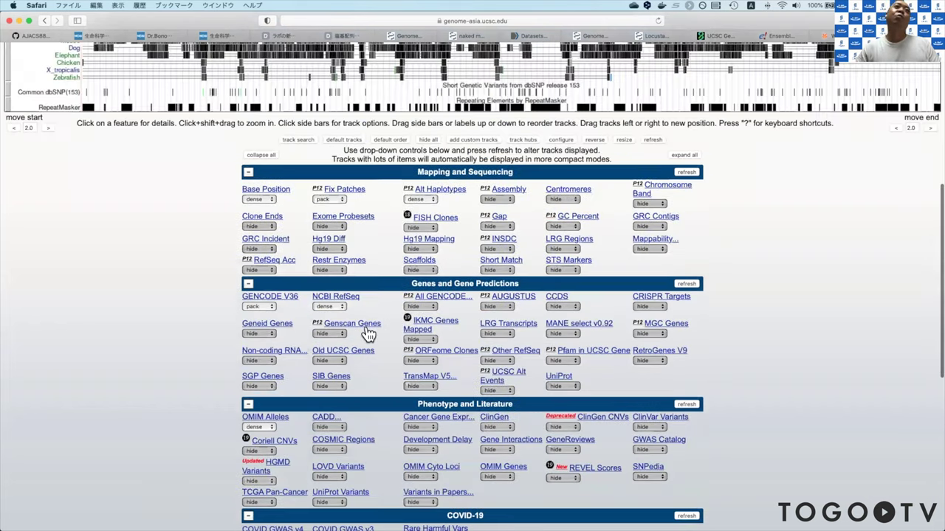
{"action": "scroll", "coordinate": [367, 334], "scroll_direction": "down", "scroll_amount": 10}
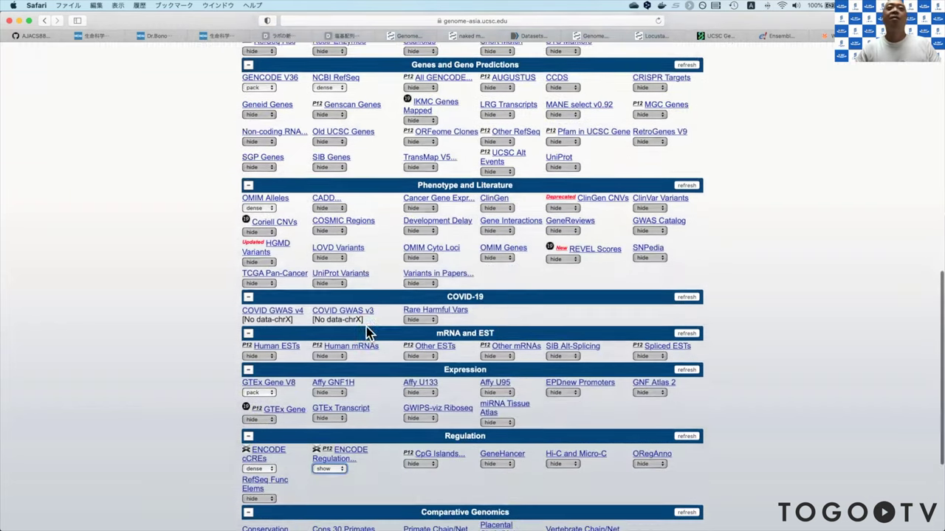
{"action": "scroll", "coordinate": [368, 335], "scroll_direction": "up", "scroll_amount": 1}
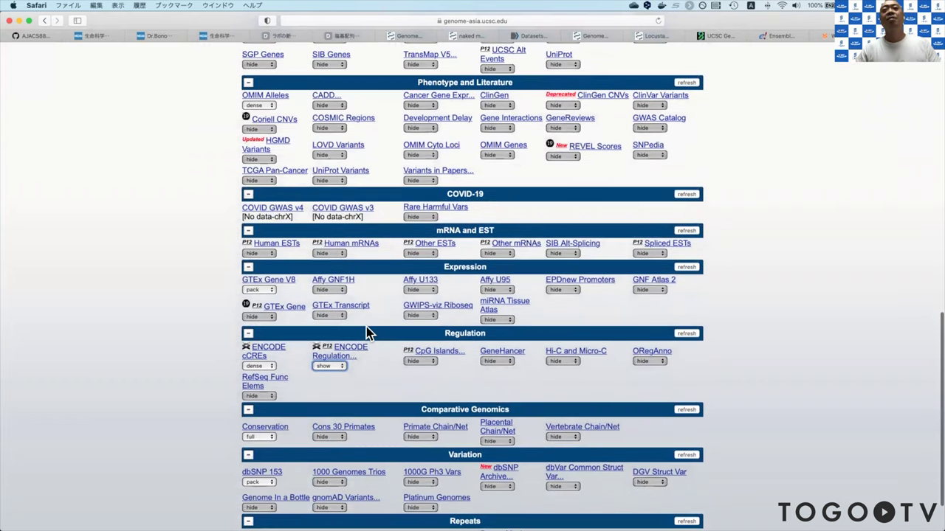
{"action": "left_click", "coordinate": [377, 389]}
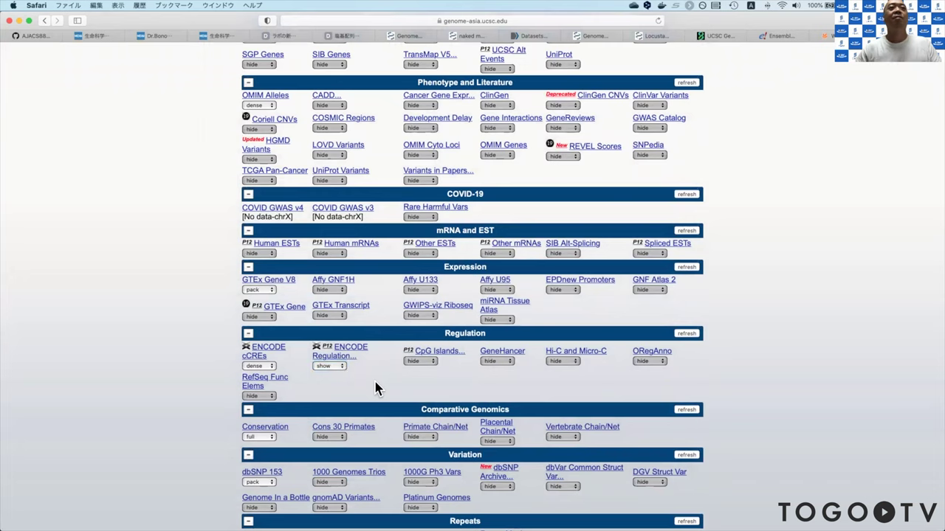
{"action": "left_click", "coordinate": [347, 354]}
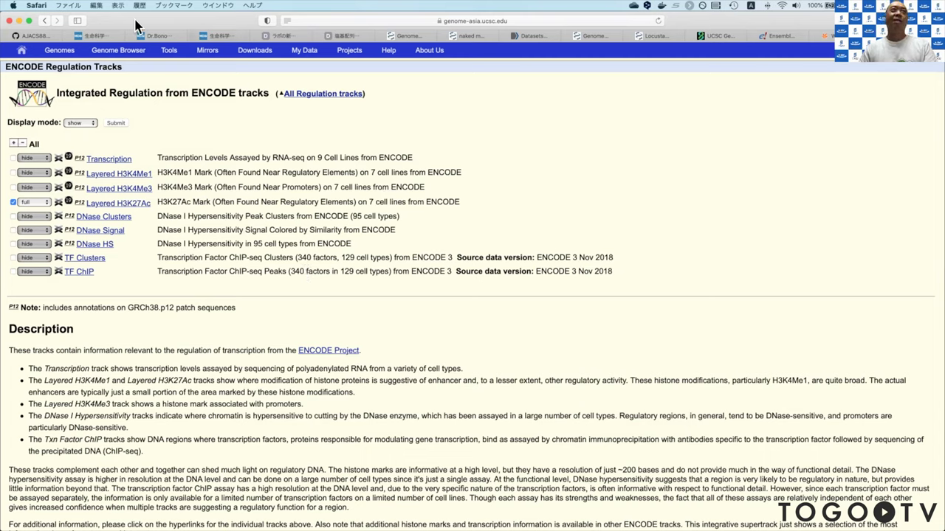
Step: Check the README's TF Clusters instruction, set the TF Clusters track to pack, and submit the ENCODE Regulation settings
{"action": "left_click", "coordinate": [41, 36]}
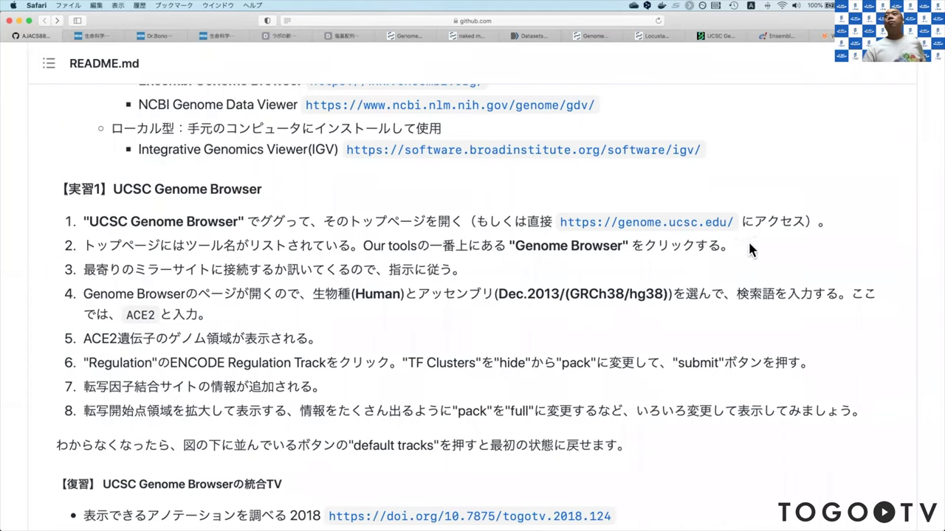
{"action": "key", "text": "super+grave"}
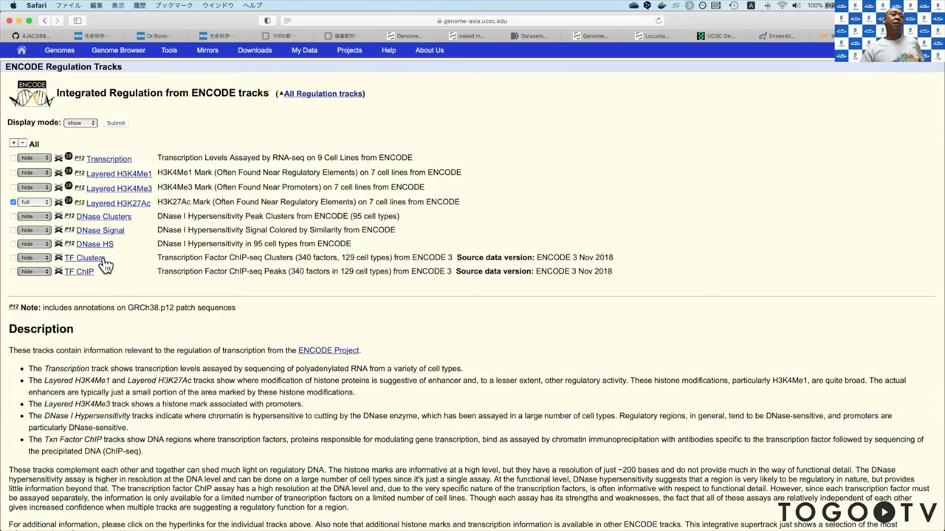
{"action": "left_click", "coordinate": [31, 259]}
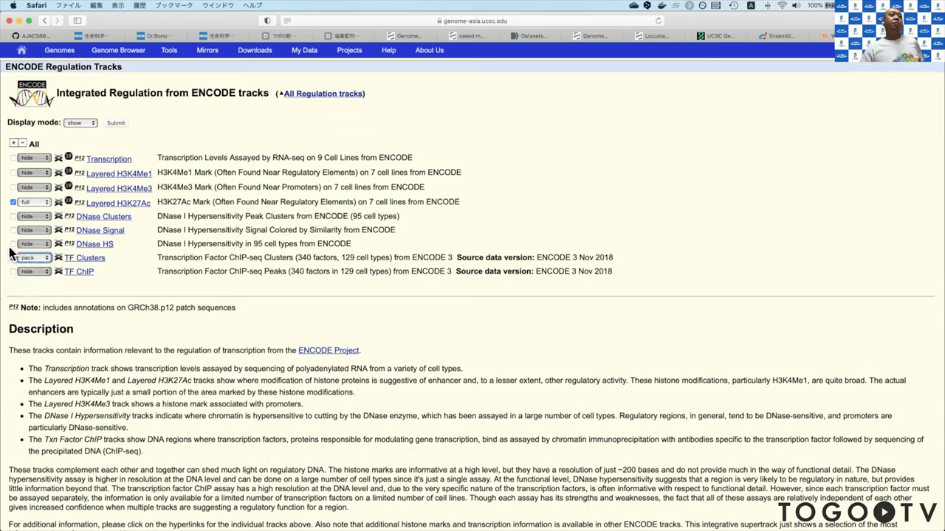
{"action": "left_click", "coordinate": [117, 124]}
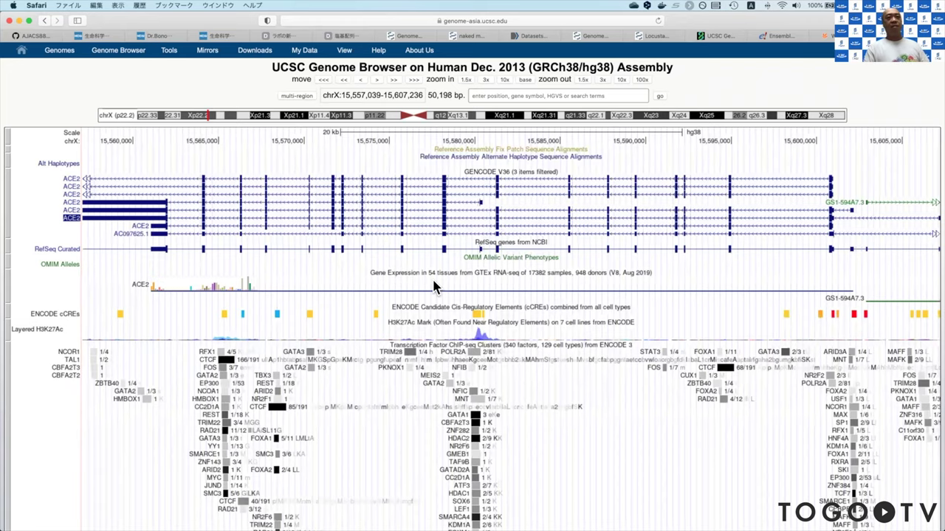
Step: Examine the Transcription Factor ChIP-seq Clusters track across the ACE2 region, including the factors near the gene's start
{"action": "scroll", "coordinate": [434, 285], "scroll_direction": "down", "scroll_amount": 5}
{"action": "scroll", "coordinate": [433, 285], "scroll_direction": "up", "scroll_amount": 4}
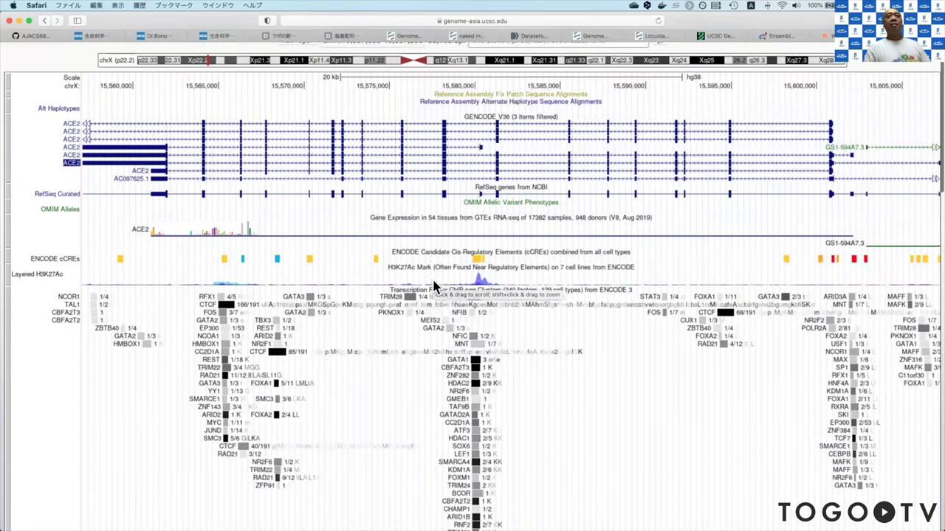
{"action": "scroll", "coordinate": [435, 286], "scroll_direction": "down", "scroll_amount": 2}
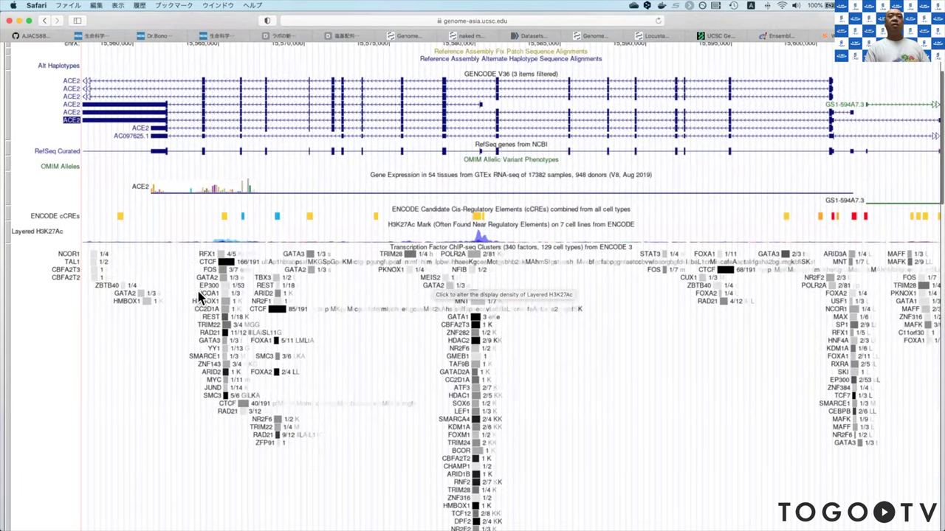
{"action": "scroll", "coordinate": [621, 374], "scroll_direction": "up", "scroll_amount": 2}
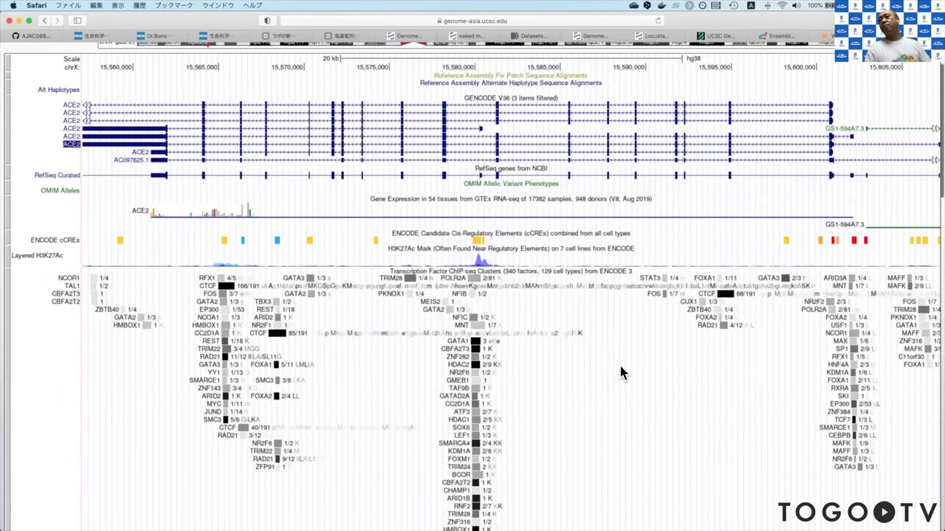
{"action": "scroll", "coordinate": [621, 374], "scroll_direction": "down", "scroll_amount": 3}
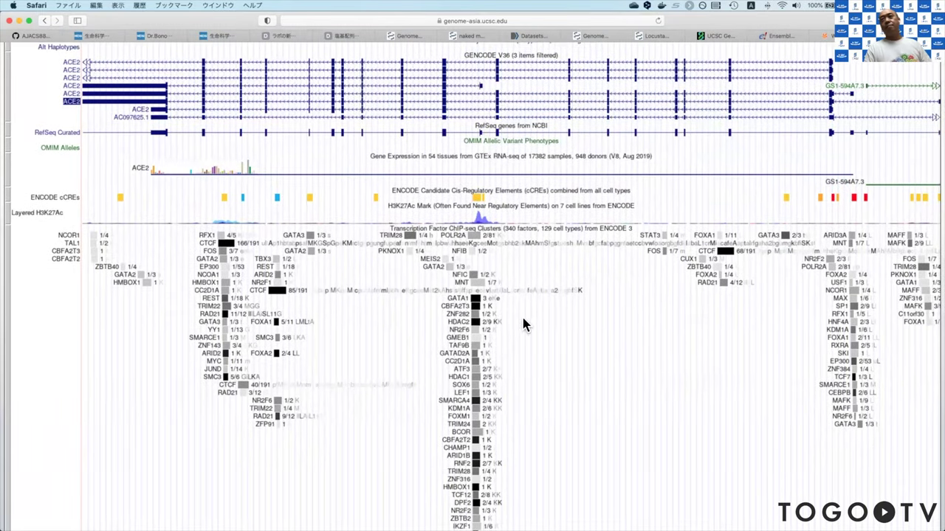
{"action": "scroll", "coordinate": [526, 411], "scroll_direction": "down", "scroll_amount": 2}
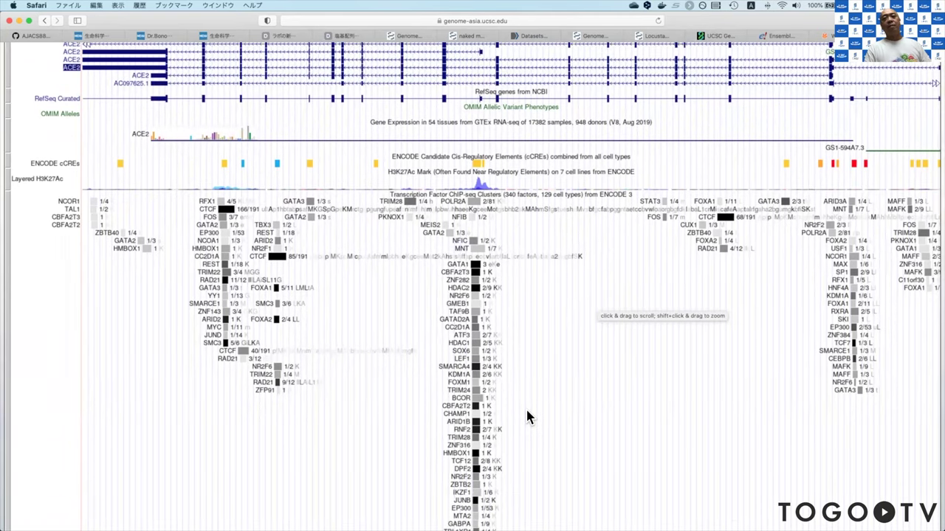
{"action": "scroll", "coordinate": [526, 412], "scroll_direction": "down", "scroll_amount": 10}
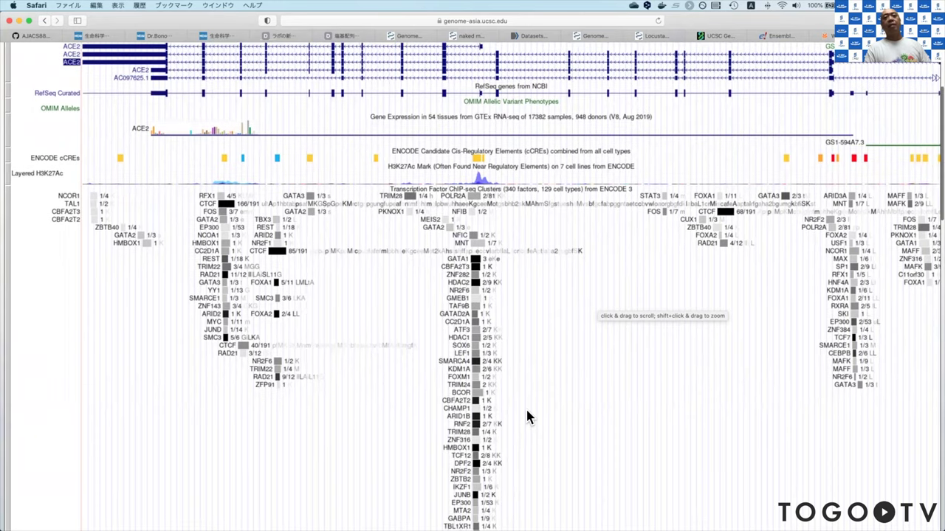
{"action": "scroll", "coordinate": [527, 399], "scroll_direction": "up", "scroll_amount": 9}
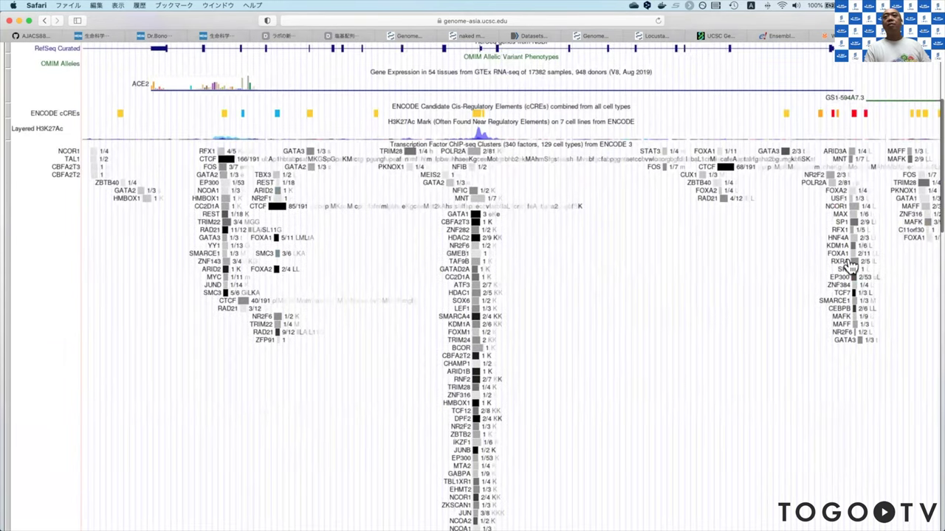
{"action": "scroll", "coordinate": [738, 365], "scroll_direction": "up", "scroll_amount": 5}
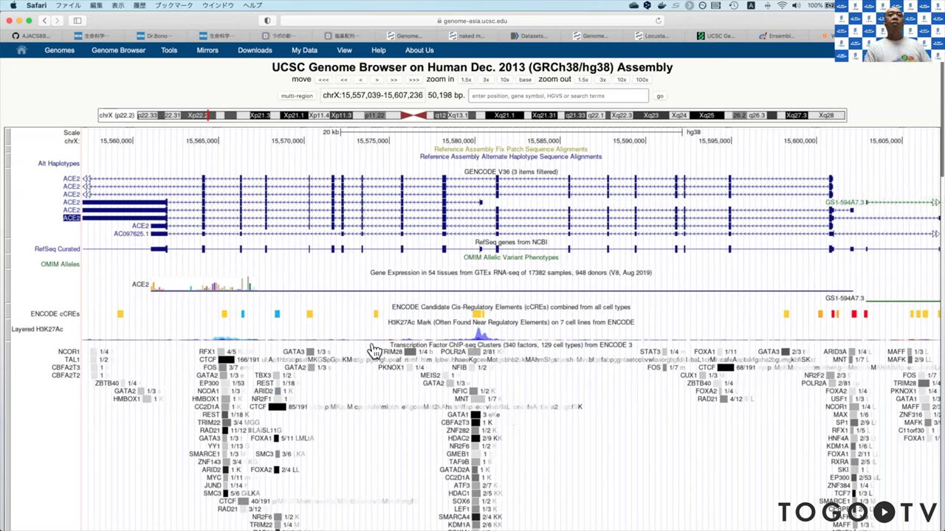
Step: Check the README's transcription start step, zoom the genome view out 1.5x, and shift it until the start of ACE2 is near the centre
{"action": "left_click", "coordinate": [37, 37]}
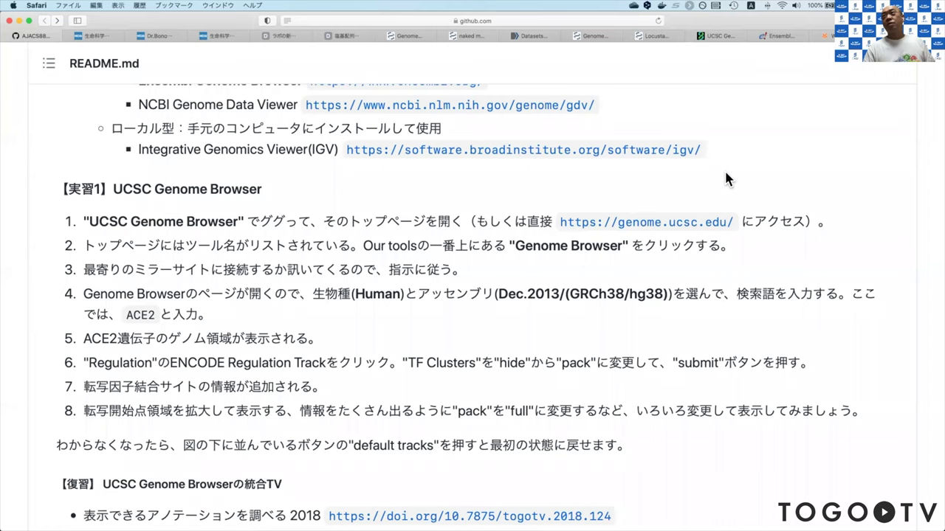
{"action": "left_click", "coordinate": [720, 35]}
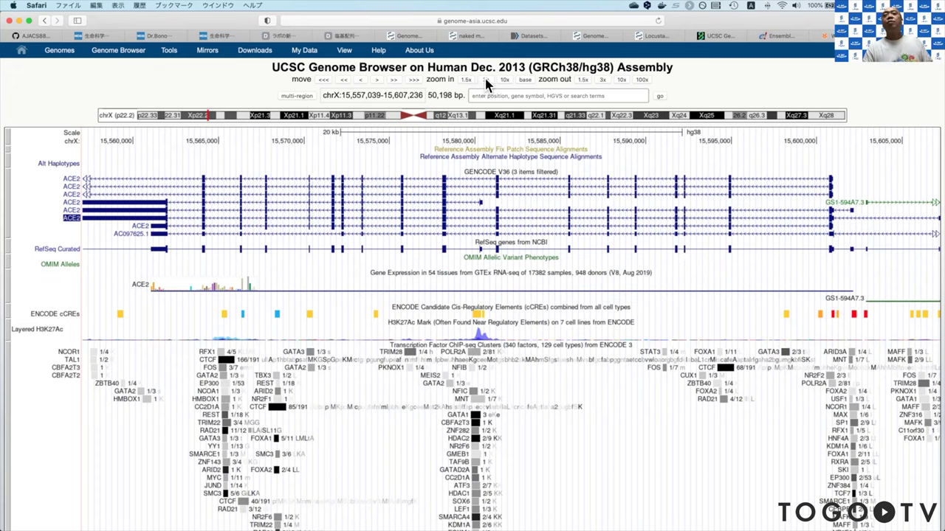
{"action": "left_click", "coordinate": [584, 81]}
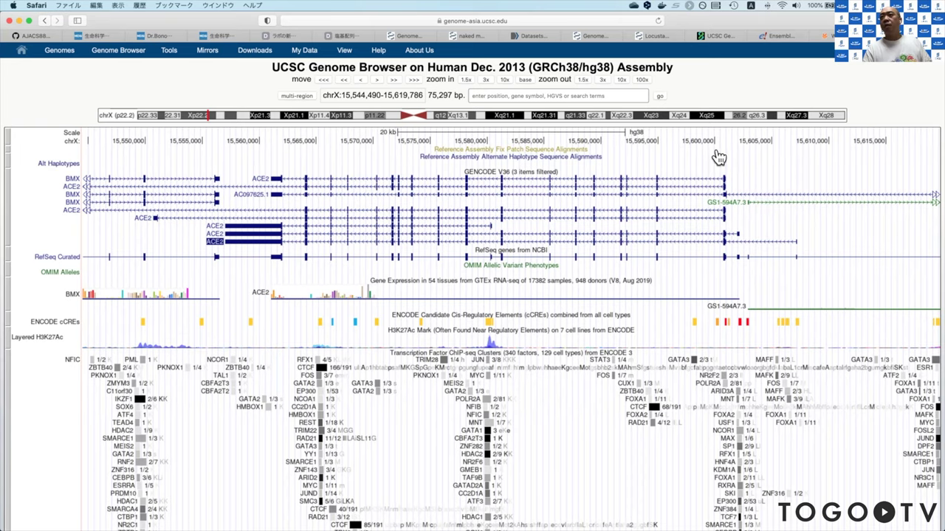
{"action": "left_click_drag", "start_coordinate": [718, 158], "coordinate": [702, 158]}
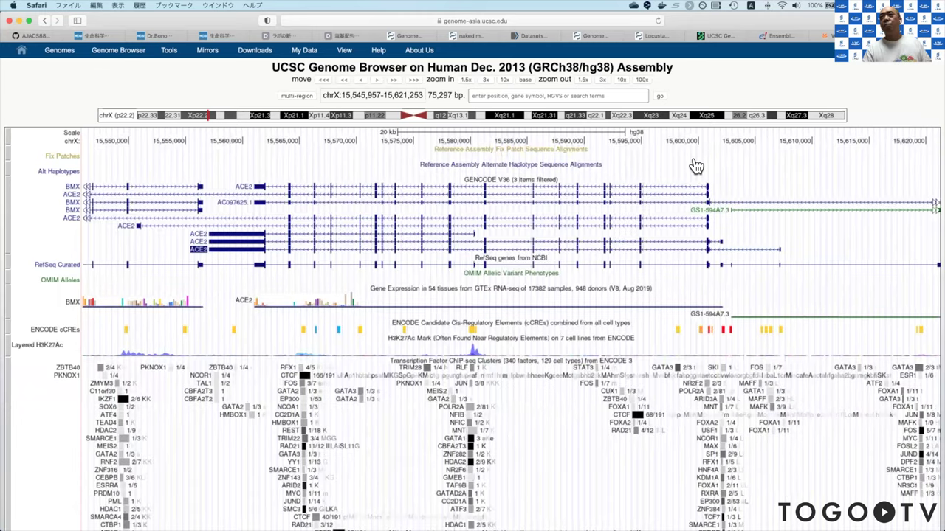
{"action": "left_click_drag", "start_coordinate": [738, 160], "coordinate": [480, 188]}
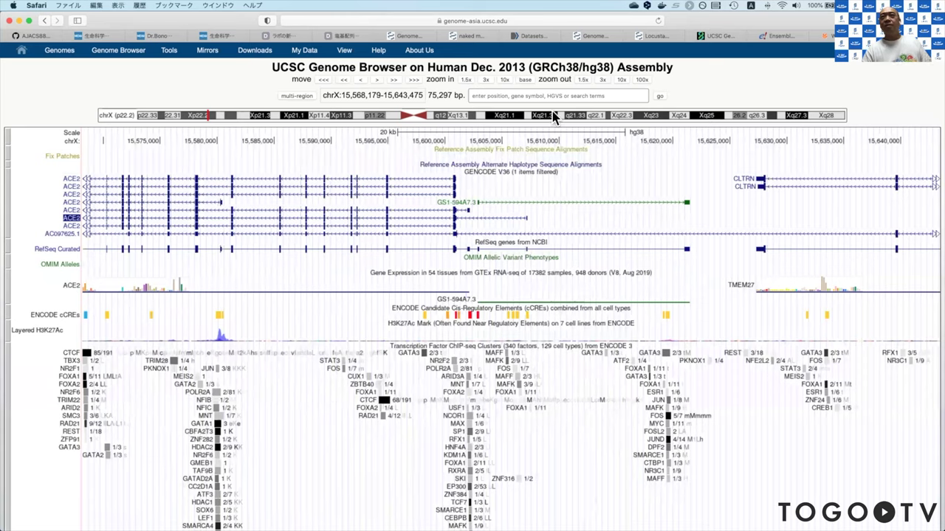
Step: Zoom in 10x, back out 3x, recentre on the ACE2 transcription start, and zoom in 3x
{"action": "left_click", "coordinate": [504, 79]}
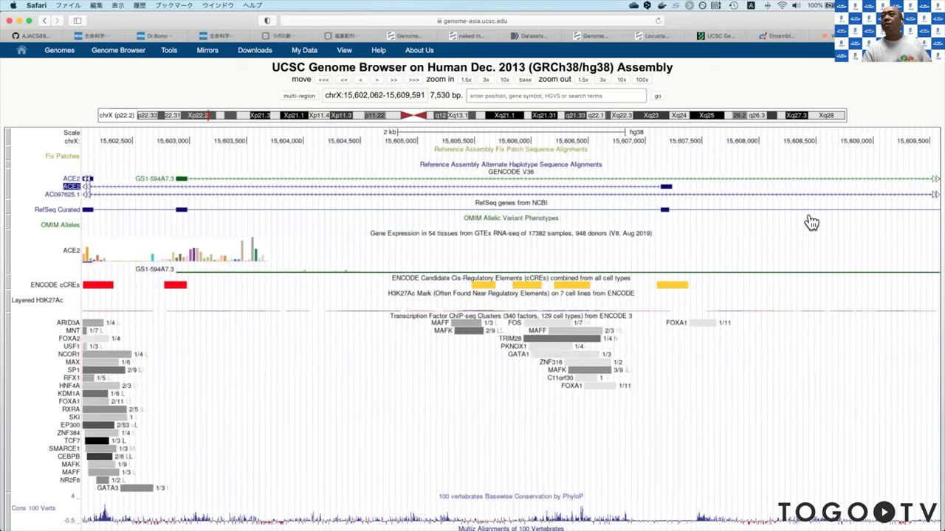
{"action": "left_click", "coordinate": [603, 79]}
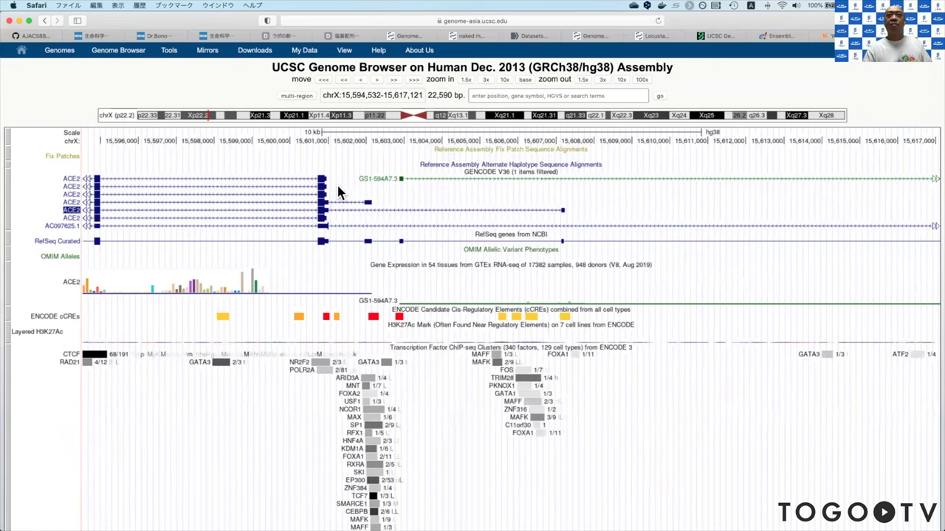
{"action": "left_click_drag", "start_coordinate": [330, 193], "coordinate": [470, 194]}
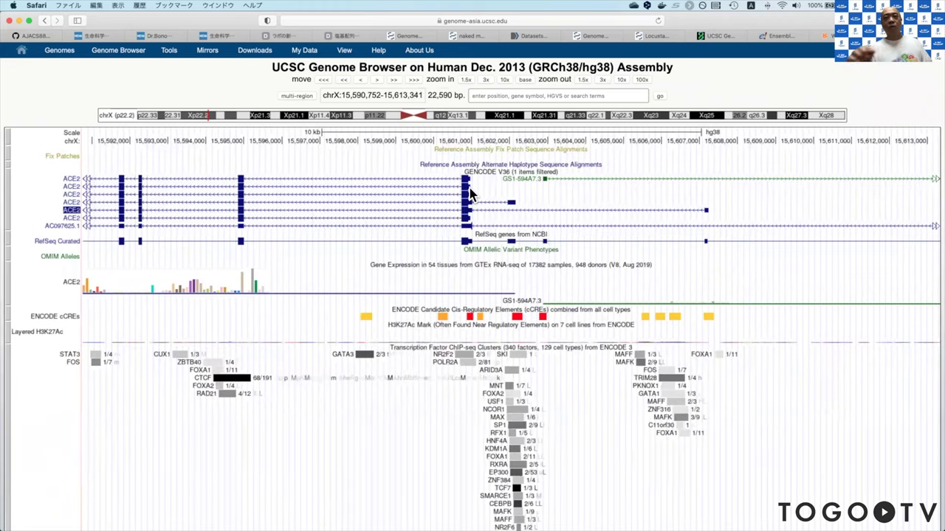
{"action": "left_click", "coordinate": [485, 78]}
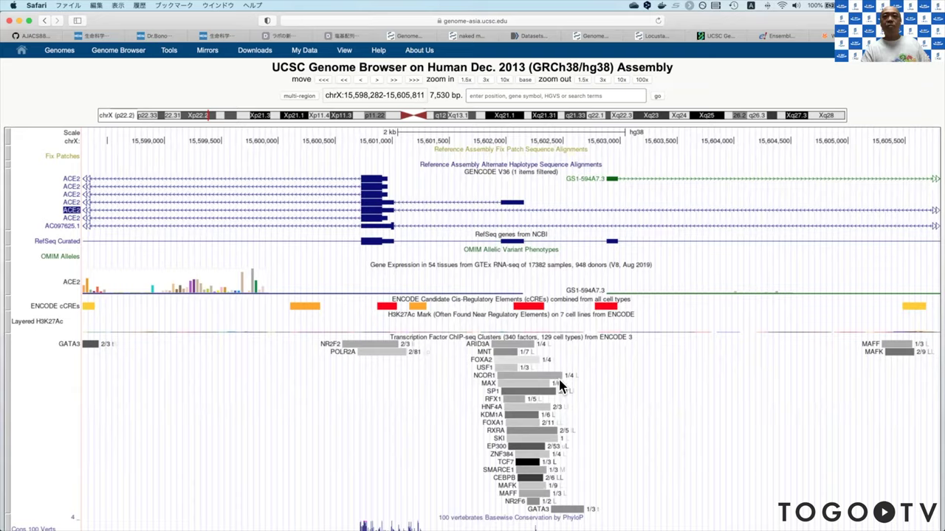
Step: Open the CEBPB cluster's details near the ACE2 start and read through its assays, track description, data access and references
{"action": "scroll", "coordinate": [561, 386], "scroll_direction": "down", "scroll_amount": 2}
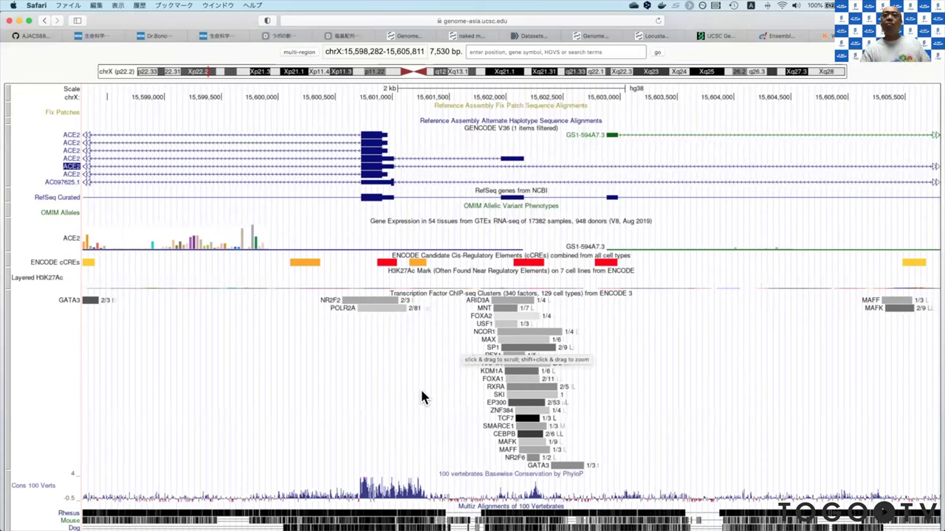
{"action": "left_click", "coordinate": [535, 439]}
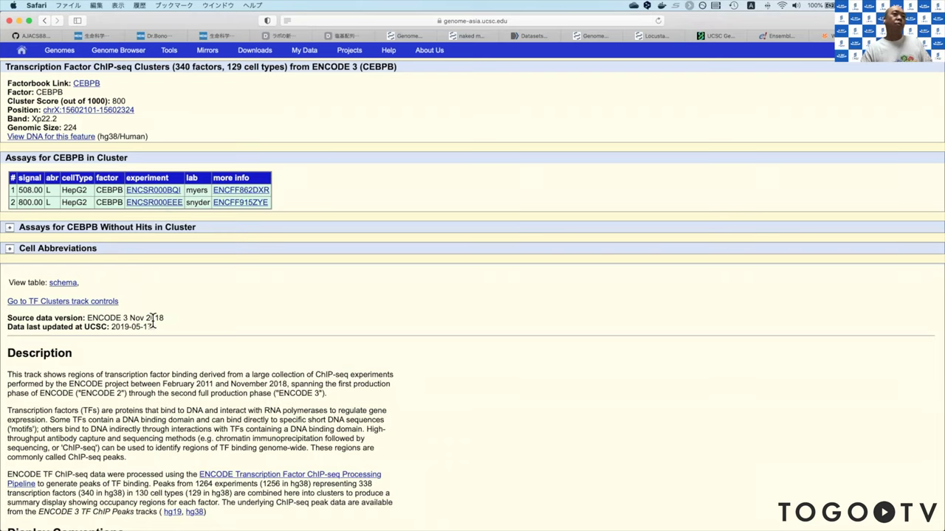
{"action": "scroll", "coordinate": [154, 321], "scroll_direction": "down", "scroll_amount": 5}
{"action": "scroll", "coordinate": [154, 321], "scroll_direction": "down", "scroll_amount": 8}
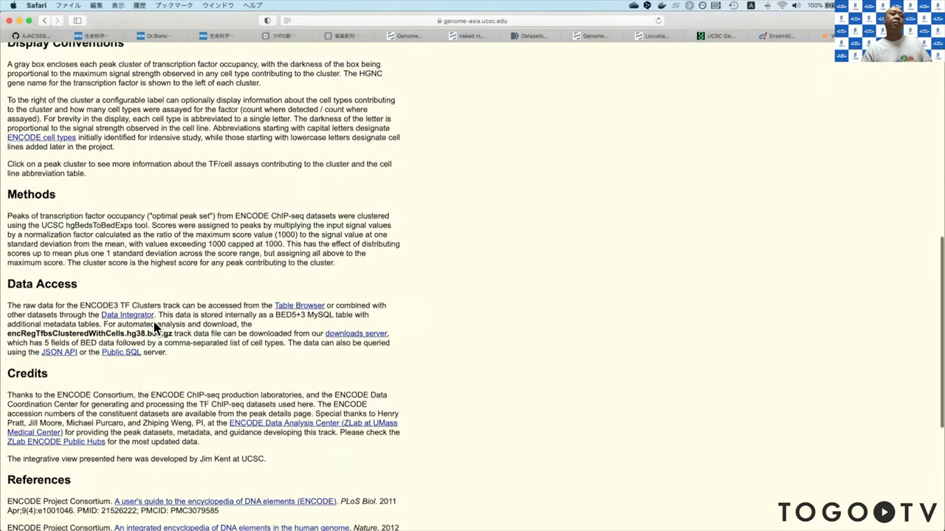
{"action": "scroll", "coordinate": [154, 325], "scroll_direction": "up", "scroll_amount": 13}
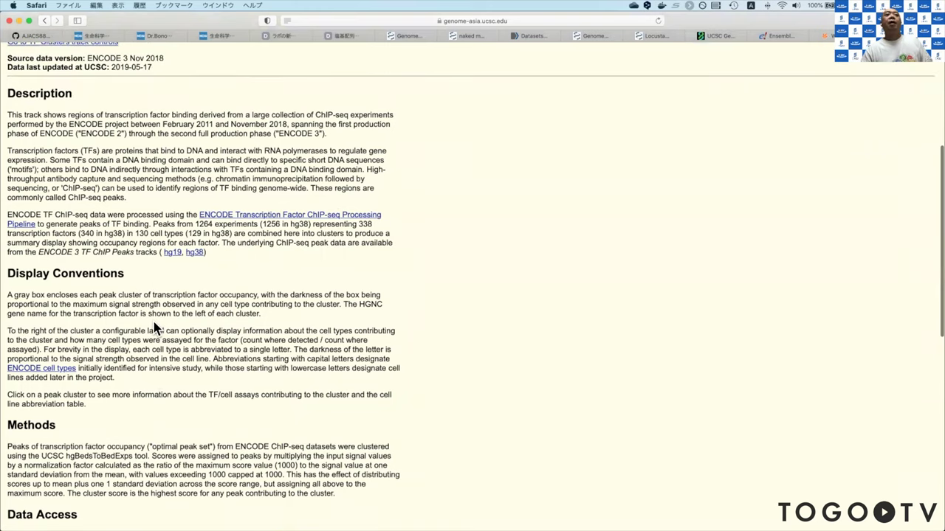
{"action": "scroll", "coordinate": [155, 329], "scroll_direction": "down", "scroll_amount": 14}
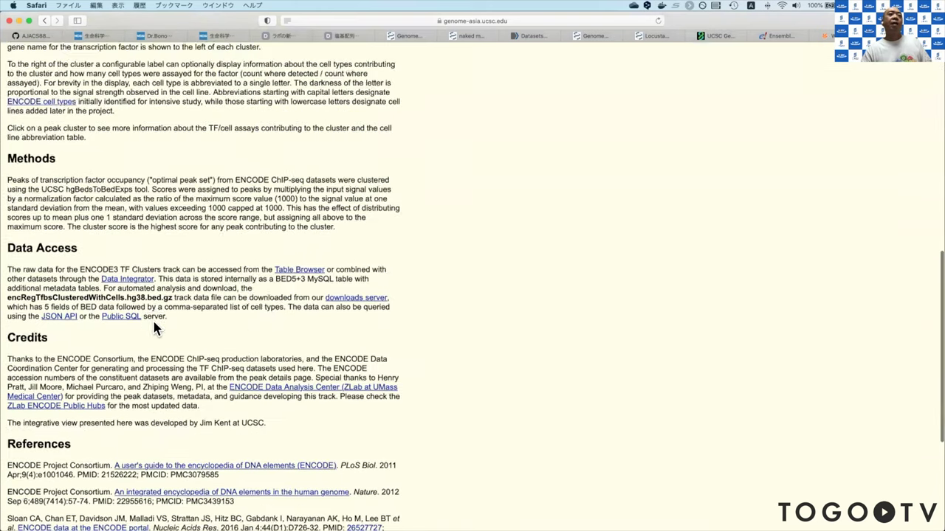
{"action": "scroll", "coordinate": [155, 329], "scroll_direction": "down", "scroll_amount": 2}
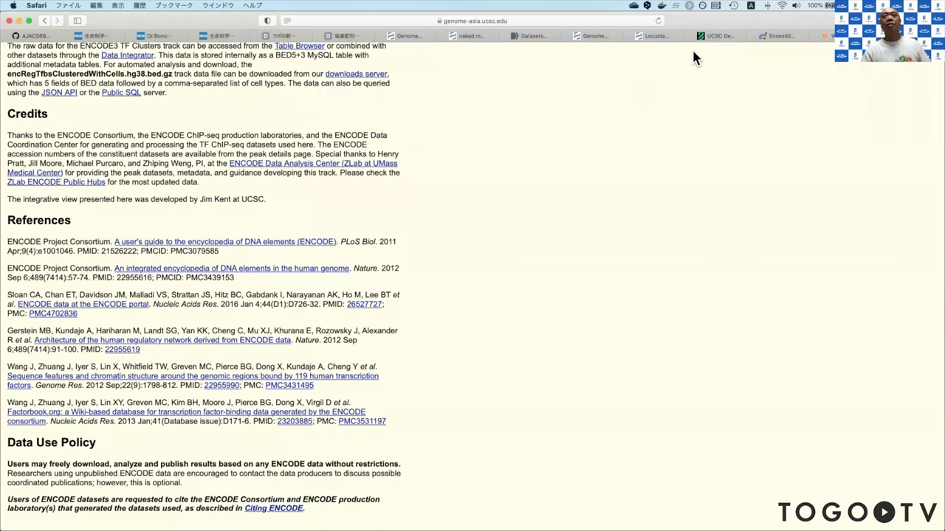
Step: Return to the README and review the UCSC Genome Browser exercise steps
{"action": "left_click", "coordinate": [43, 38]}
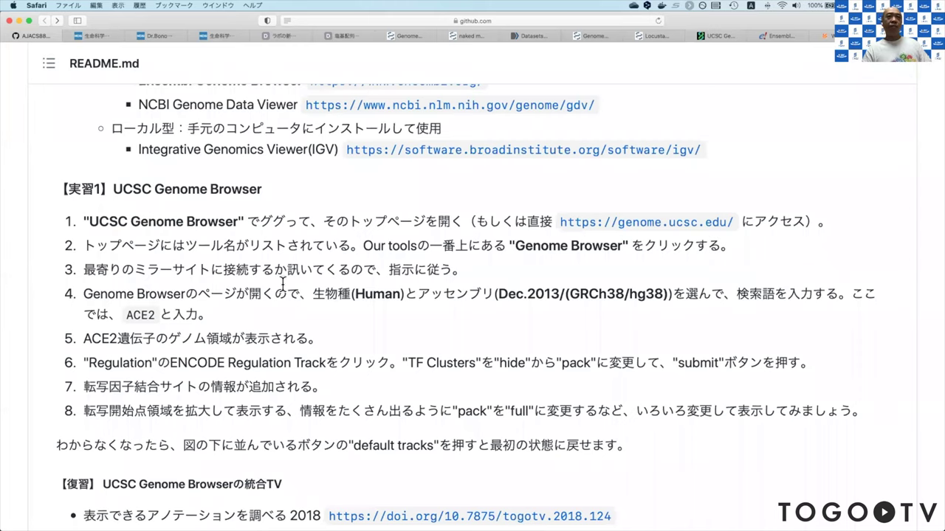
{"action": "scroll", "coordinate": [384, 353], "scroll_direction": "down", "scroll_amount": 1}
{"action": "scroll", "coordinate": [385, 353], "scroll_direction": "up", "scroll_amount": 6}
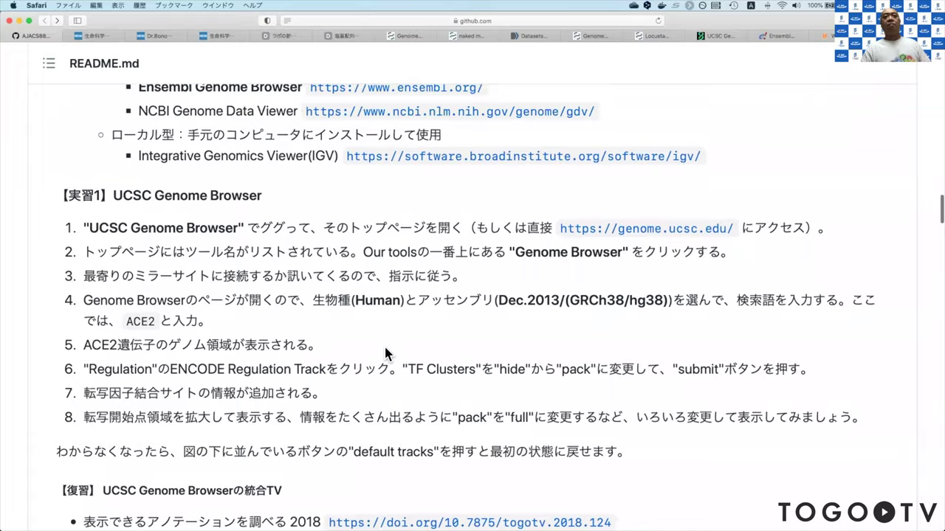
Step: Check the README's default tracks tip, then return from the CEBPB cluster details to the ACE2 genome view, allowing the form resubmission
{"action": "scroll", "coordinate": [384, 351], "scroll_direction": "down", "scroll_amount": 9}
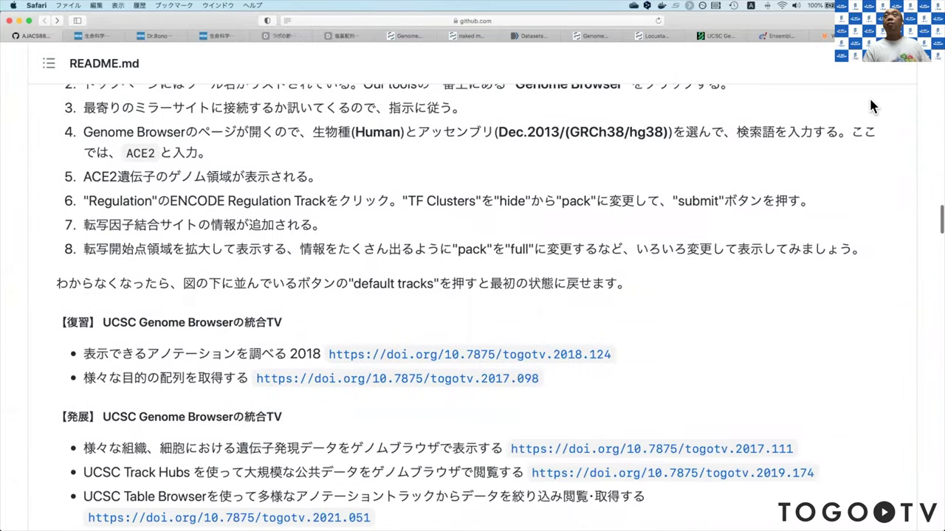
{"action": "key", "text": "ctrl+Tab"}
{"action": "scroll", "coordinate": [610, 276], "scroll_direction": "up", "scroll_amount": 1}
{"action": "scroll", "coordinate": [611, 273], "scroll_direction": "up", "scroll_amount": 15}
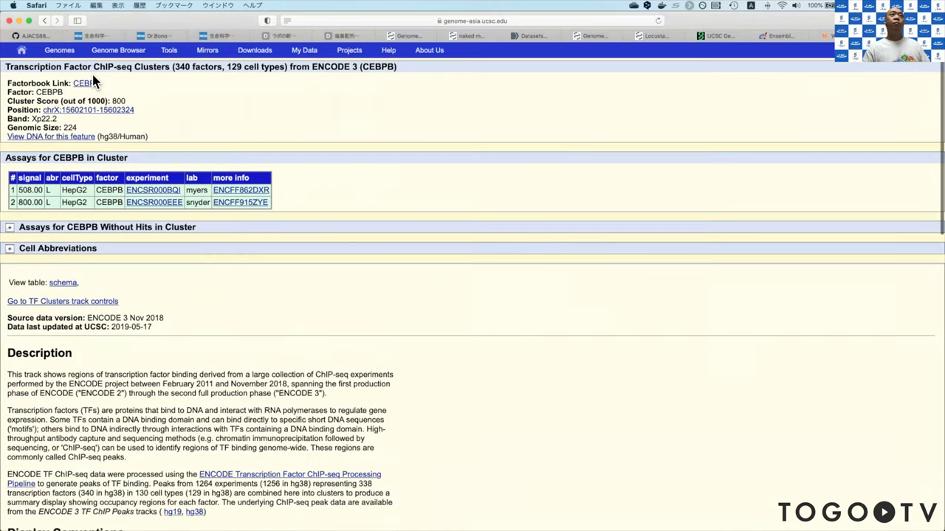
{"action": "left_click", "coordinate": [44, 20]}
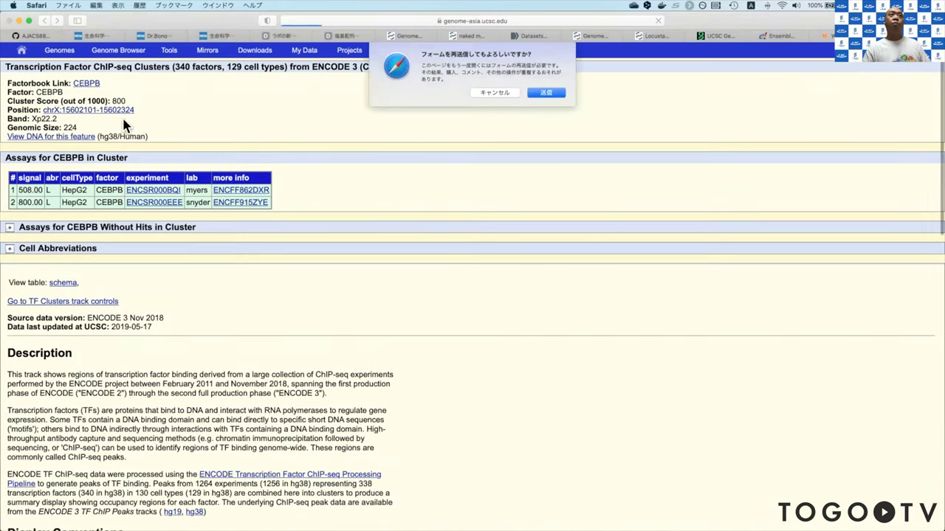
{"action": "left_click", "coordinate": [545, 96]}
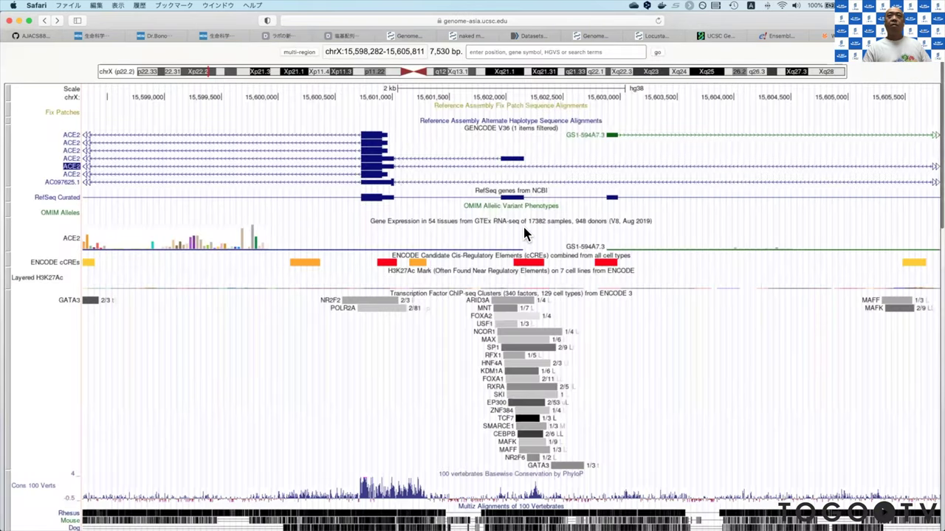
Step: Restore the default tracks, then look over the track groups and the reset ACE2 display
{"action": "scroll", "coordinate": [524, 235], "scroll_direction": "down", "scroll_amount": 2}
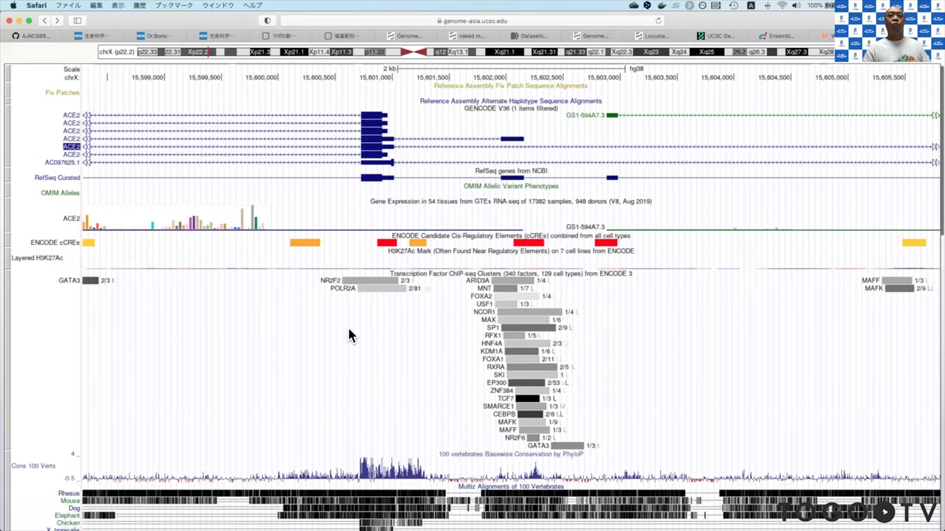
{"action": "scroll", "coordinate": [350, 336], "scroll_direction": "down", "scroll_amount": 10}
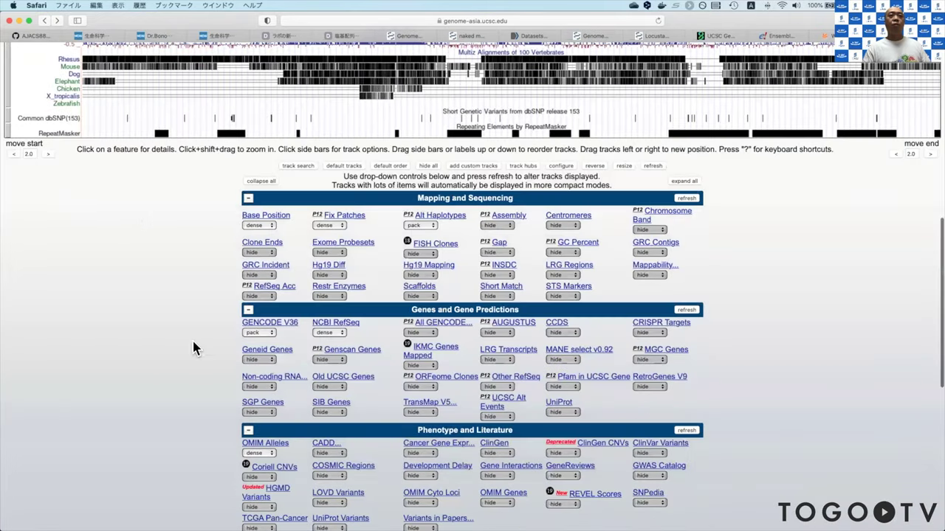
{"action": "left_click", "coordinate": [344, 165]}
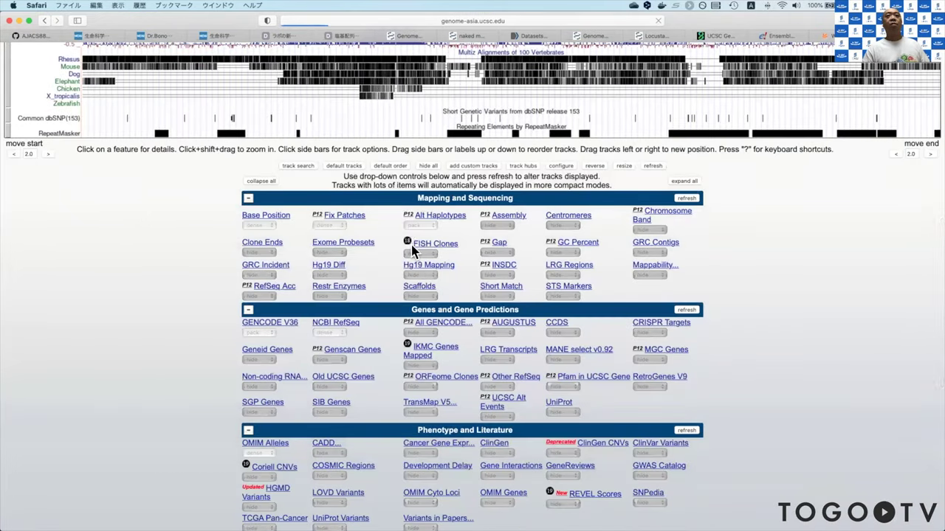
{"action": "scroll", "coordinate": [410, 242], "scroll_direction": "down", "scroll_amount": 15}
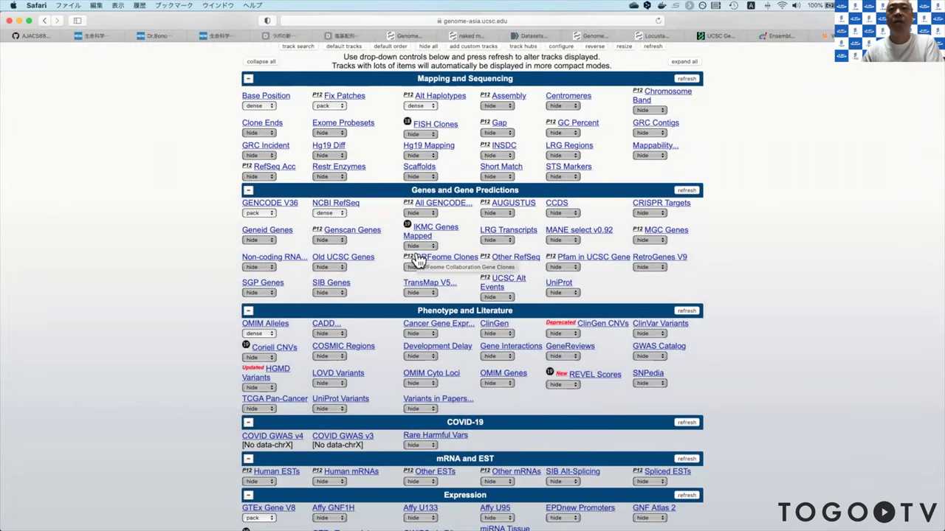
{"action": "scroll", "coordinate": [418, 260], "scroll_direction": "down", "scroll_amount": 5}
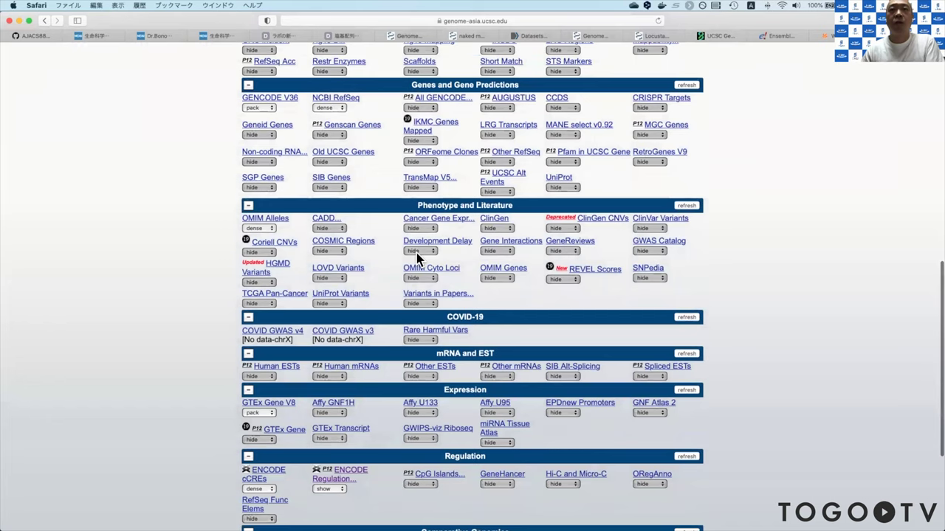
{"action": "scroll", "coordinate": [418, 258], "scroll_direction": "down", "scroll_amount": 2}
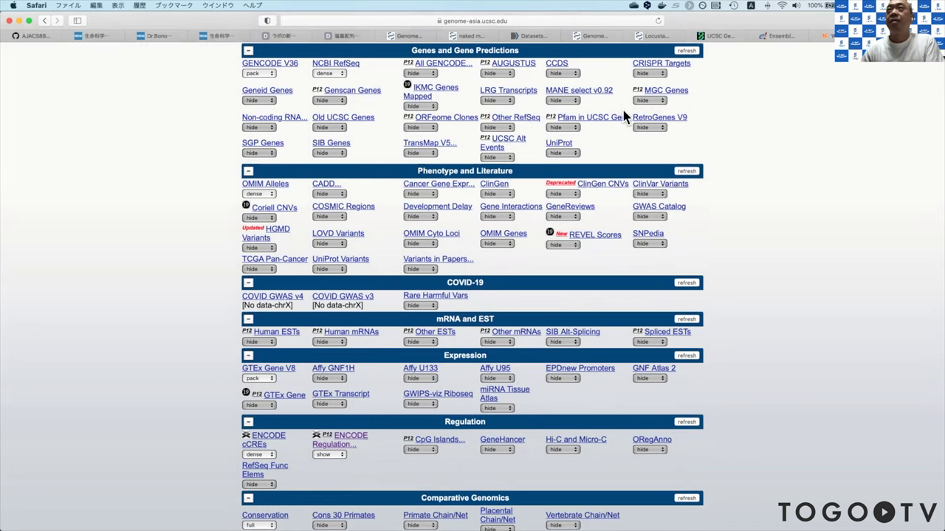
{"action": "left_click", "coordinate": [44, 37]}
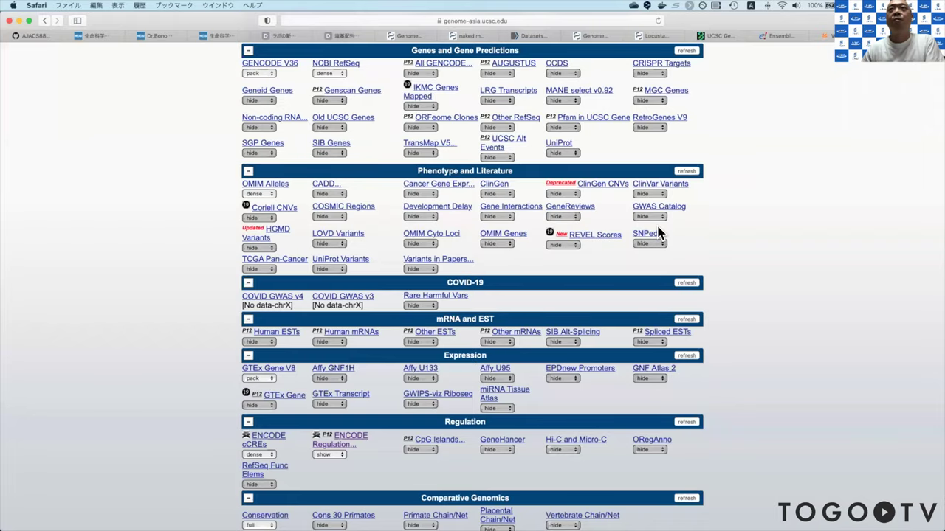
{"action": "scroll", "coordinate": [659, 233], "scroll_direction": "up", "scroll_amount": 10}
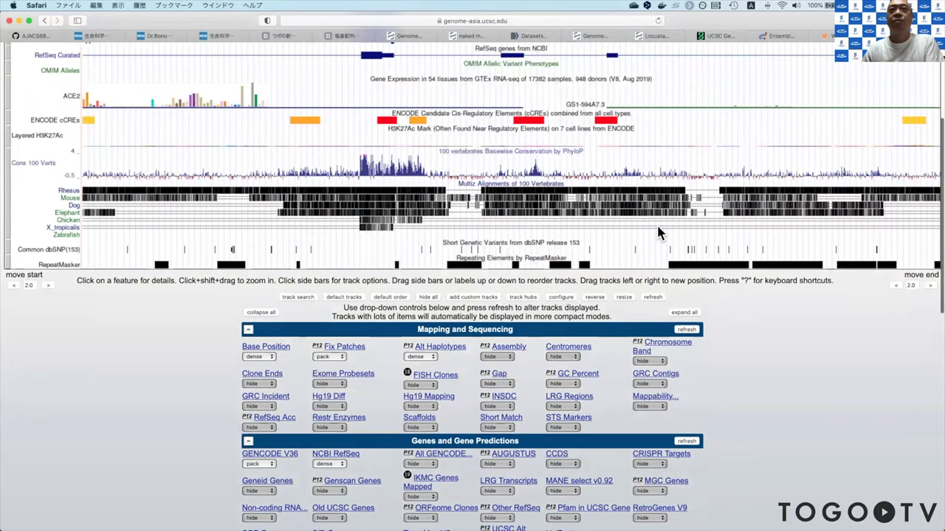
{"action": "scroll", "coordinate": [659, 233], "scroll_direction": "up", "scroll_amount": 1}
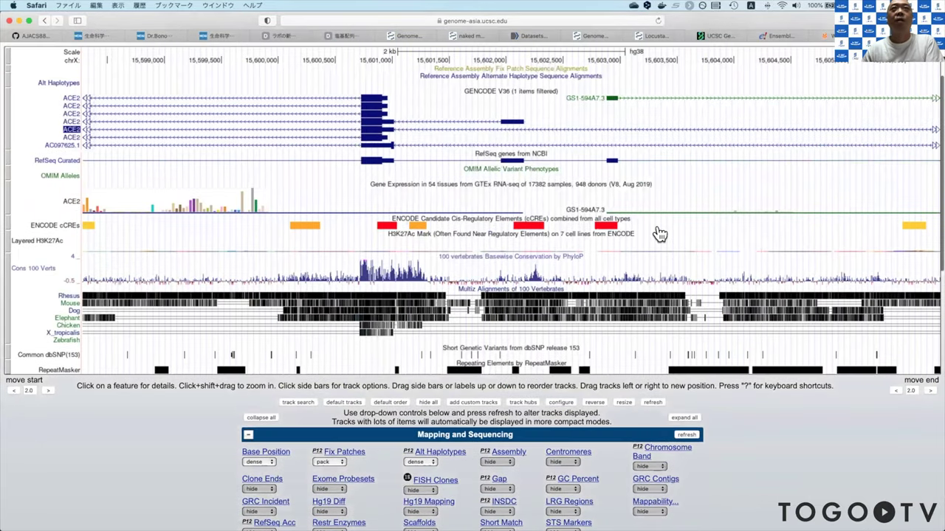
{"action": "scroll", "coordinate": [462, 194], "scroll_direction": "up", "scroll_amount": 4}
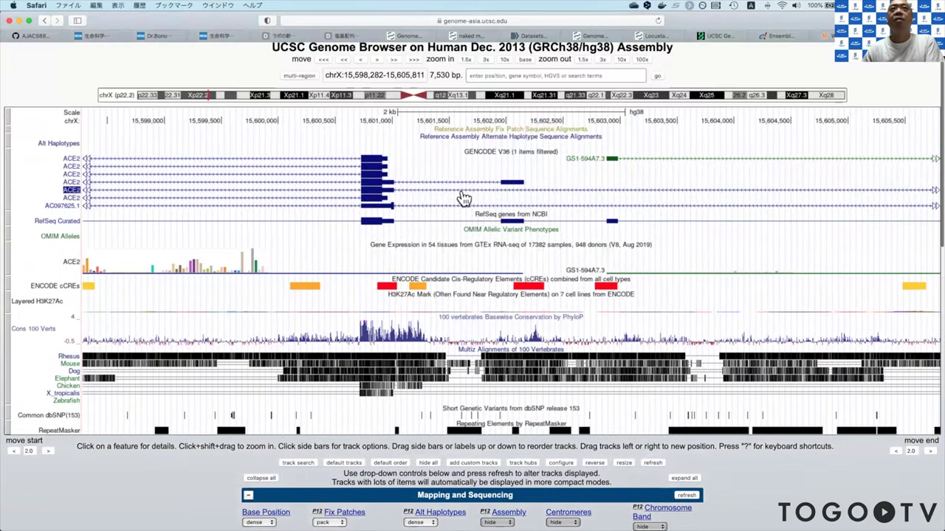
Step: Zoom the ACE2 region out 3x, back in 3x, and in a further 1.5x
{"action": "left_click", "coordinate": [606, 60]}
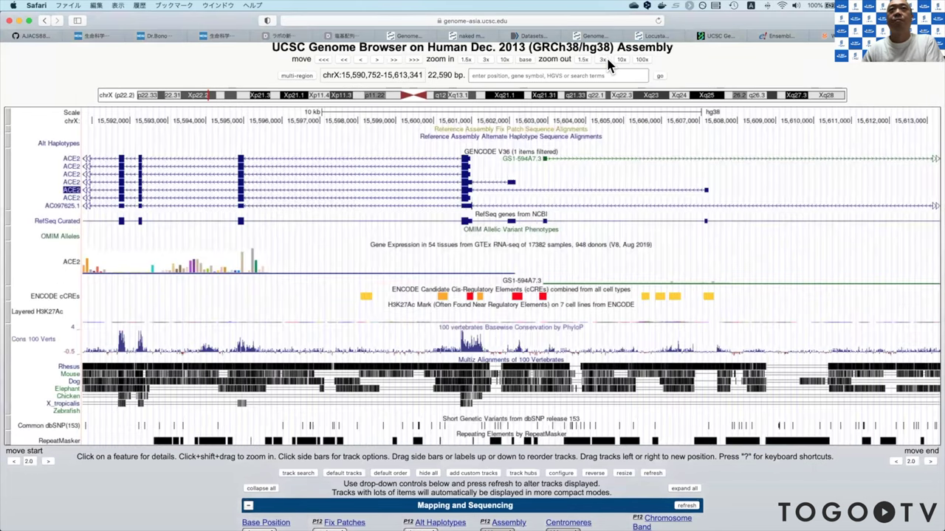
{"action": "left_click", "coordinate": [485, 61]}
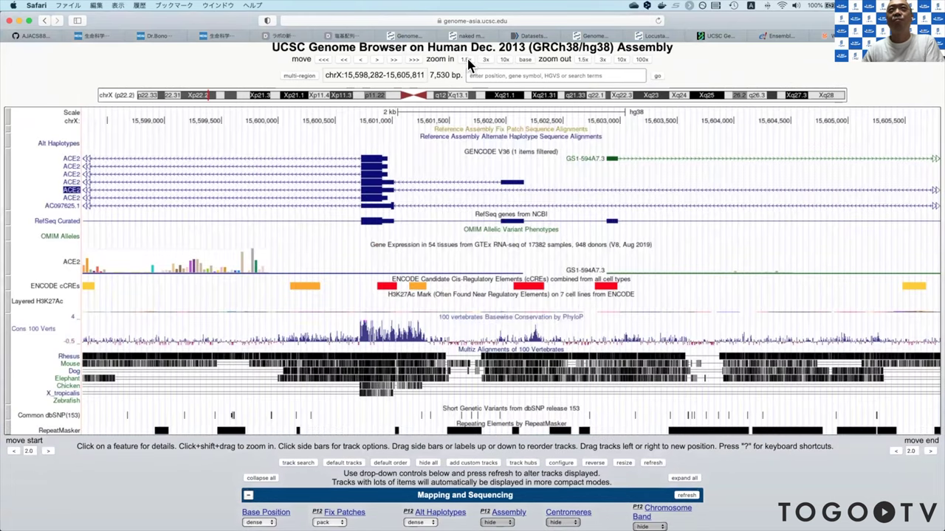
{"action": "left_click", "coordinate": [466, 58]}
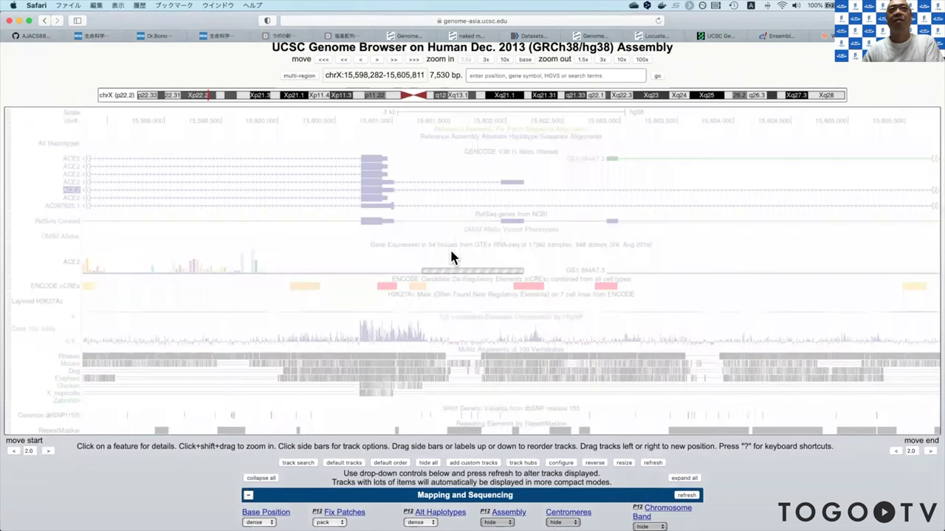
Step: Set TF Clusters to full in the ENCODE Regulation tracks, submit, and inspect the binding sites near the ACE2 transcription start
{"action": "scroll", "coordinate": [420, 318], "scroll_direction": "down", "scroll_amount": 15}
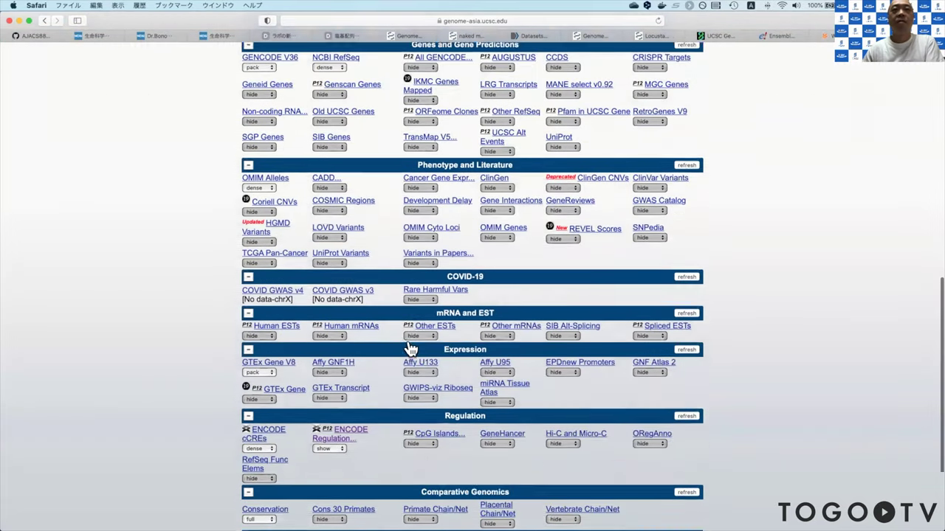
{"action": "scroll", "coordinate": [411, 349], "scroll_direction": "down", "scroll_amount": 2}
{"action": "left_click", "coordinate": [350, 403]}
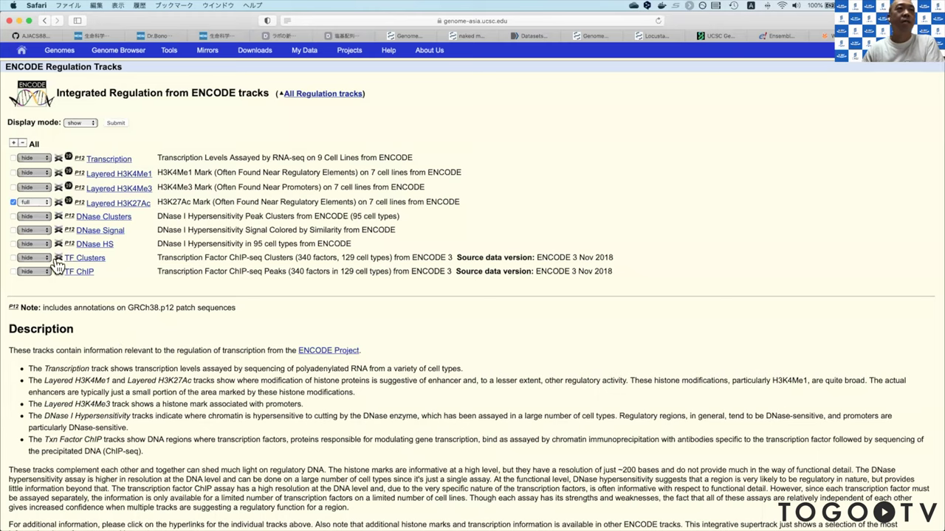
{"action": "left_click", "coordinate": [37, 258]}
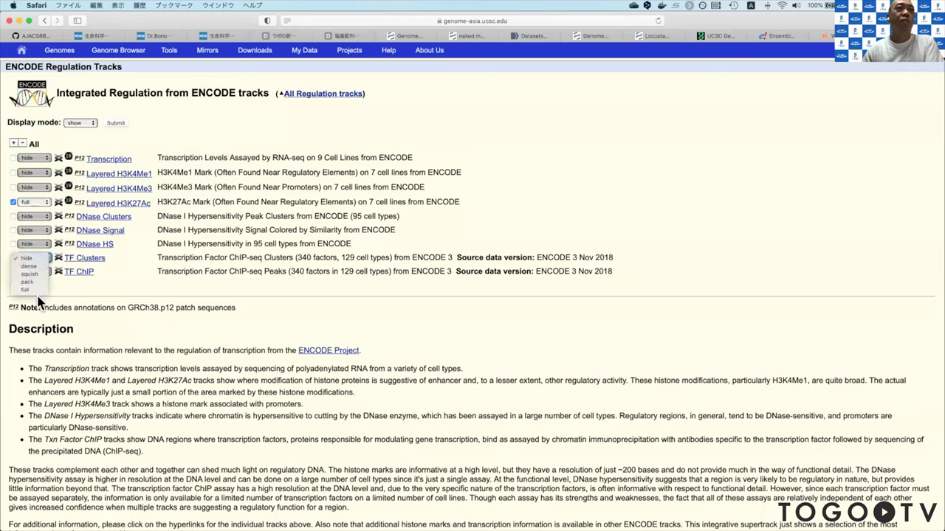
{"action": "left_click", "coordinate": [26, 290]}
{"action": "left_click", "coordinate": [116, 123]}
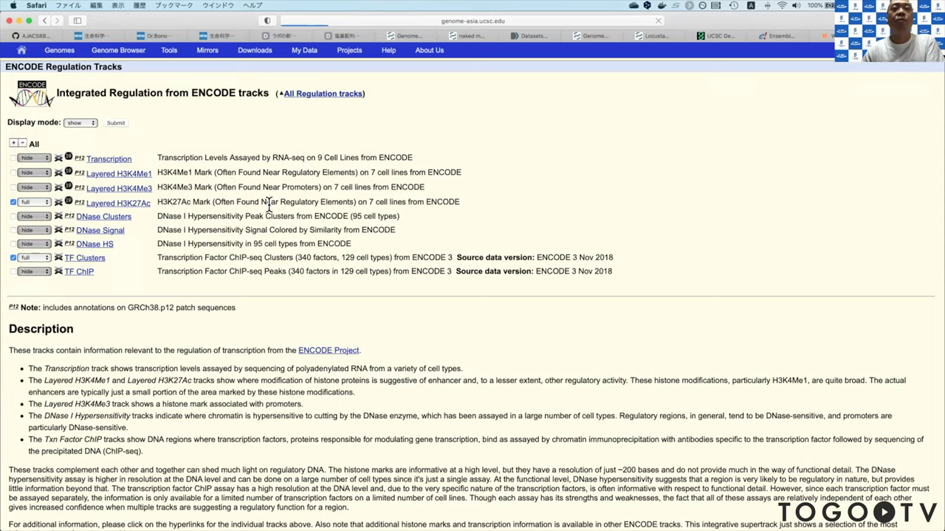
{"action": "scroll", "coordinate": [509, 296], "scroll_direction": "down", "scroll_amount": 5}
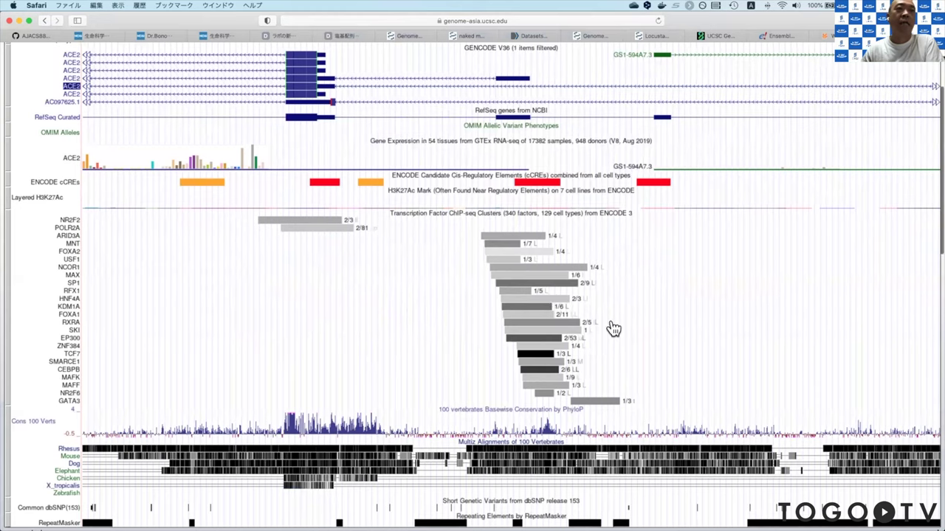
Step: Go to the README's TogoTV links, view the UCSC Table Browser video page (togotv.2021.051), and return to the README
{"action": "left_click", "coordinate": [33, 37]}
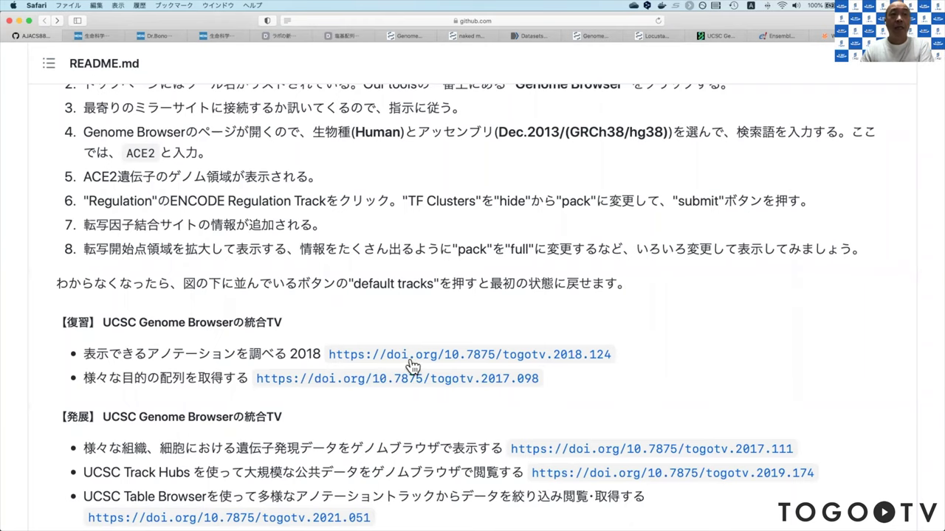
{"action": "scroll", "coordinate": [384, 401], "scroll_direction": "down", "scroll_amount": 3}
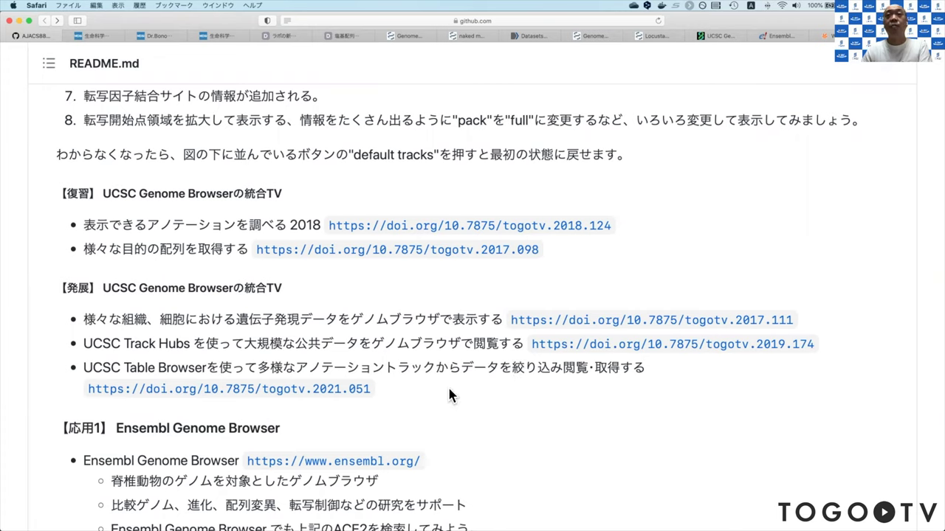
{"action": "left_click", "coordinate": [337, 395]}
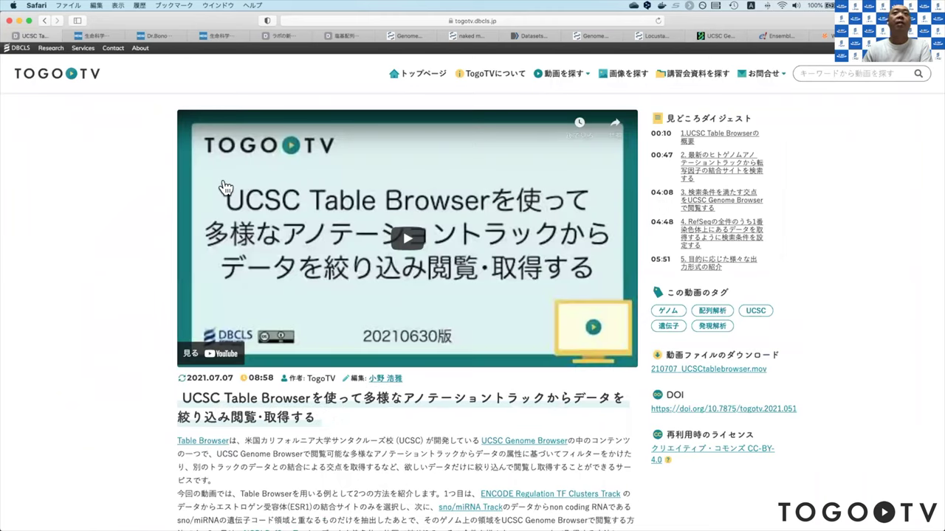
{"action": "left_click", "coordinate": [44, 21]}
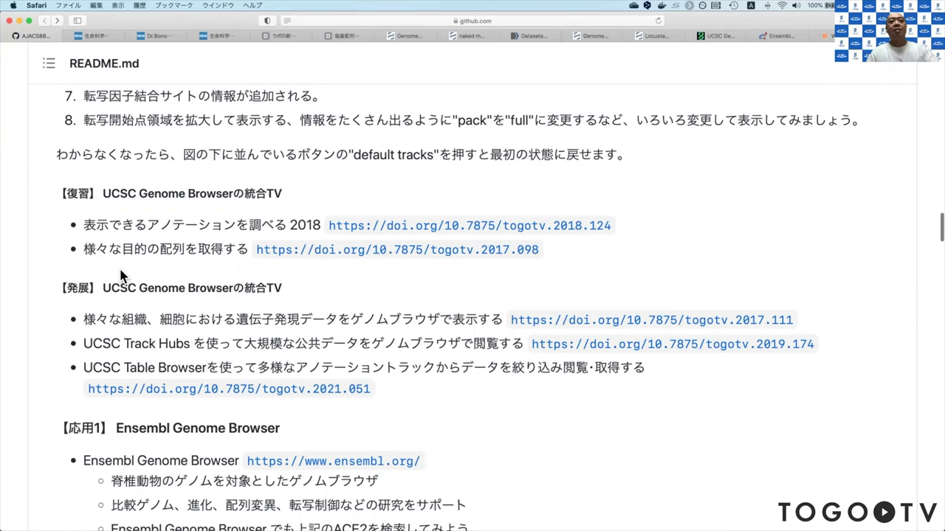
Step: Read the README's Ensembl Genome Browser section, including the EnsemblGenomes databases
{"action": "scroll", "coordinate": [121, 276], "scroll_direction": "down", "scroll_amount": 3}
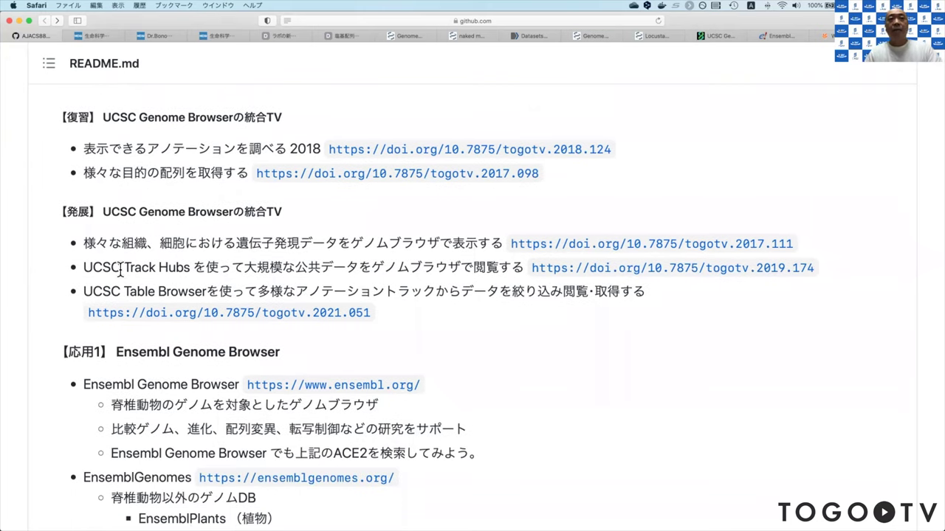
{"action": "scroll", "coordinate": [121, 272], "scroll_direction": "down", "scroll_amount": 3}
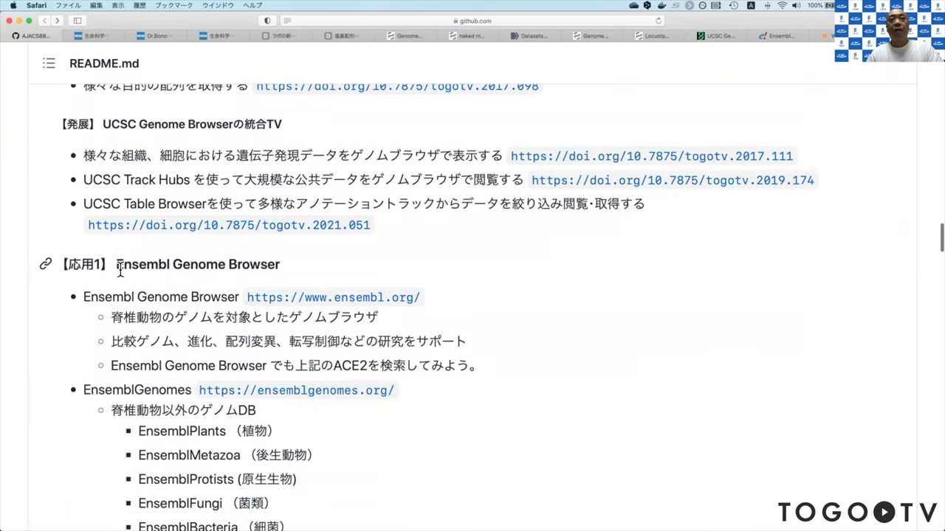
{"action": "scroll", "coordinate": [120, 272], "scroll_direction": "down", "scroll_amount": 2}
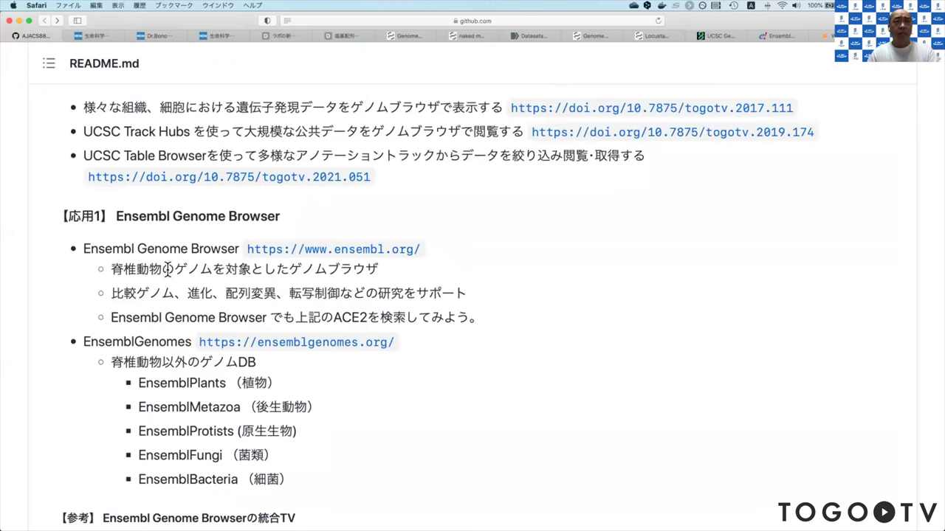
{"action": "scroll", "coordinate": [168, 267], "scroll_direction": "down", "scroll_amount": 2}
{"action": "scroll", "coordinate": [168, 260], "scroll_direction": "down", "scroll_amount": 1}
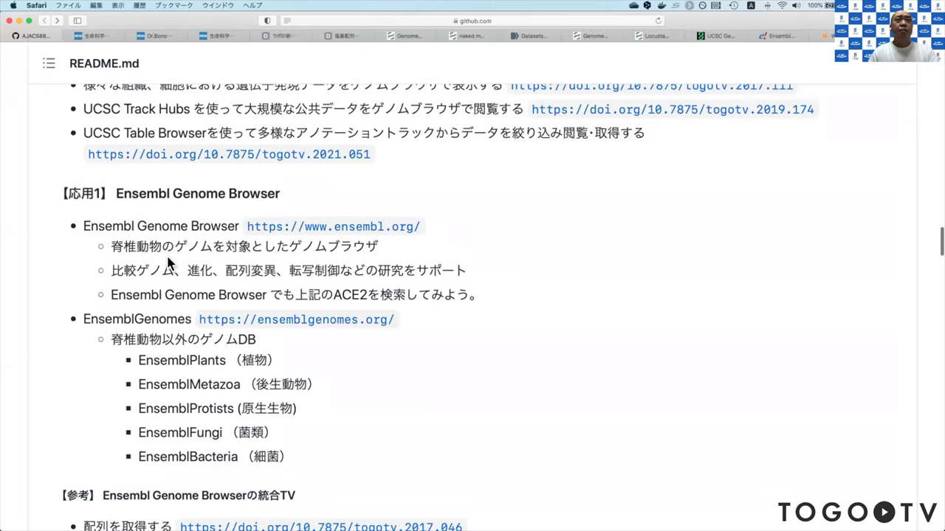
{"action": "scroll", "coordinate": [168, 262], "scroll_direction": "up", "scroll_amount": 1}
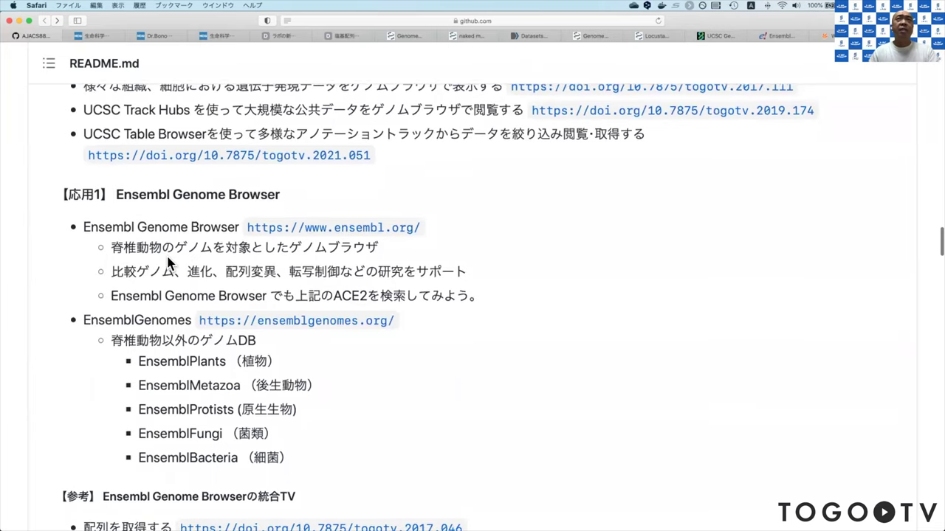
Step: Open the UCSC Genome Browser Gateway and look through its represented species tree from human down to the viruses
{"action": "left_click", "coordinate": [721, 36]}
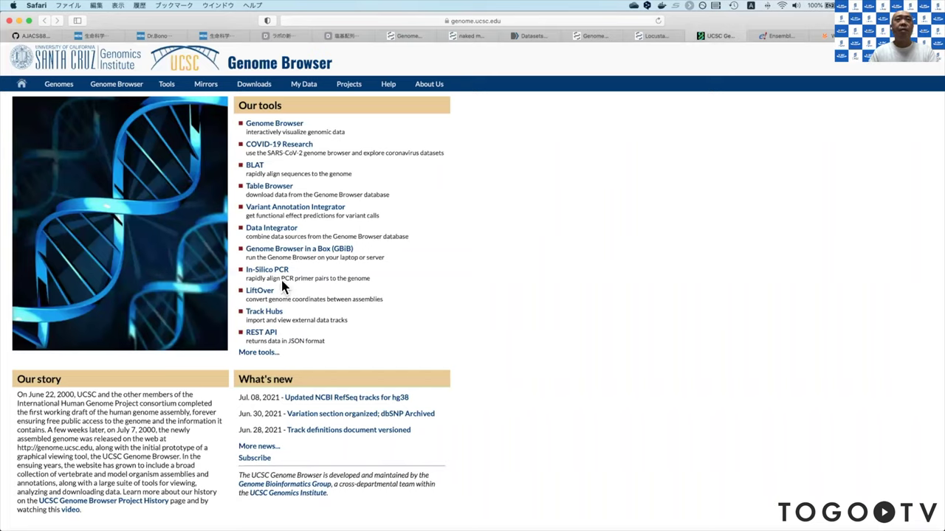
{"action": "left_click", "coordinate": [268, 125]}
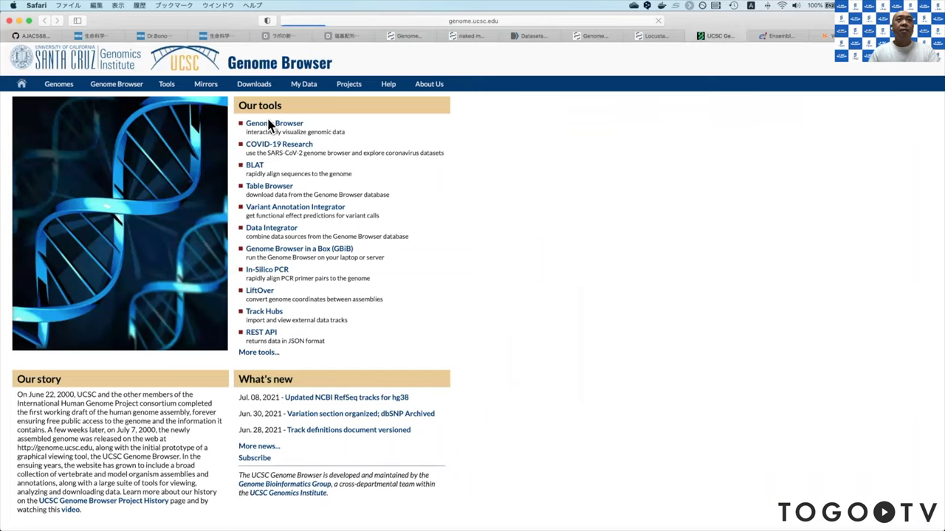
{"action": "left_click", "coordinate": [358, 127]}
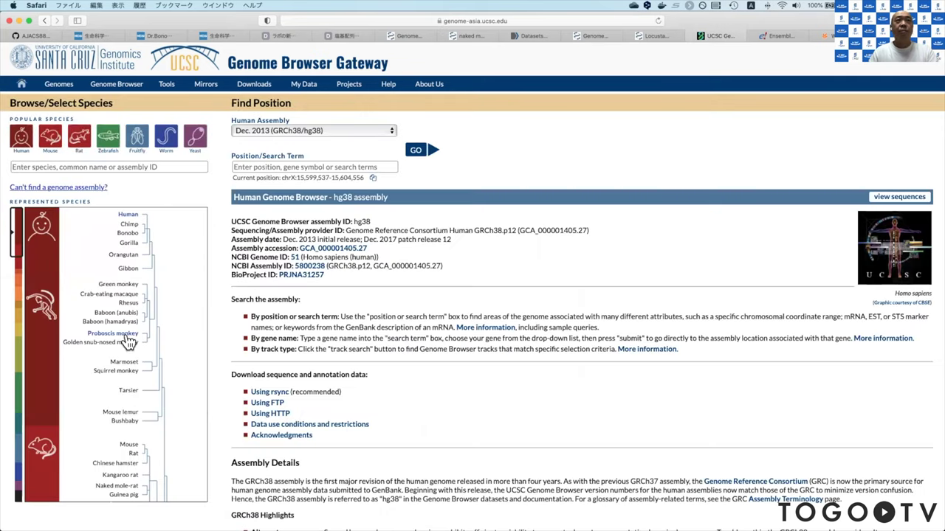
{"action": "scroll", "coordinate": [129, 341], "scroll_direction": "down", "scroll_amount": 10}
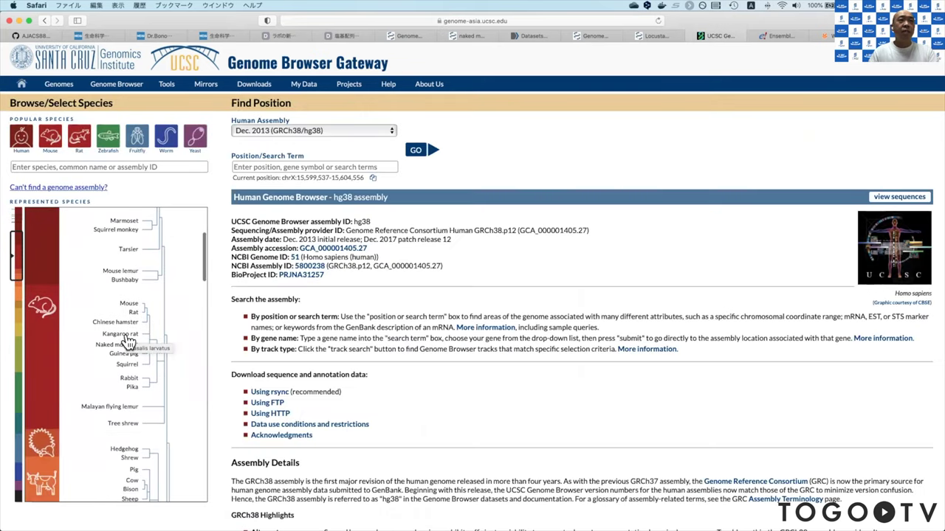
{"action": "scroll", "coordinate": [129, 341], "scroll_direction": "down", "scroll_amount": 10}
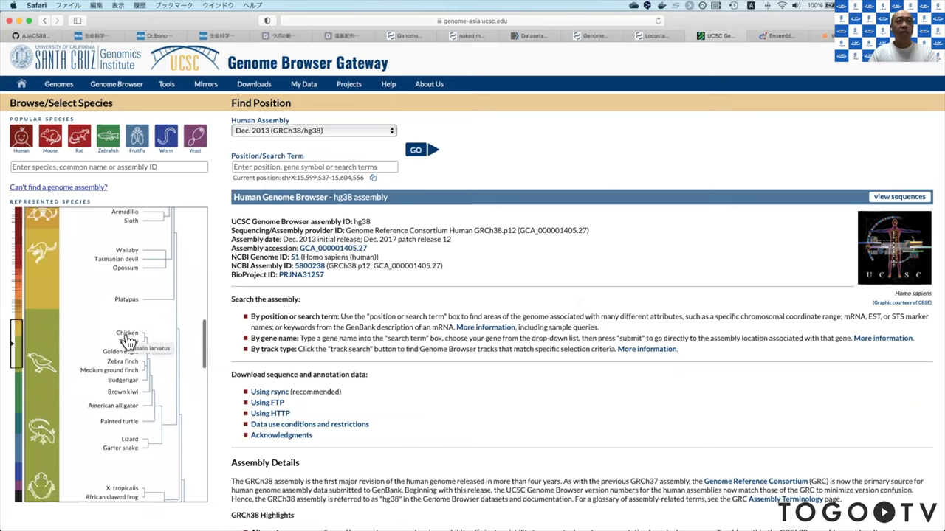
{"action": "scroll", "coordinate": [128, 341], "scroll_direction": "down", "scroll_amount": 10}
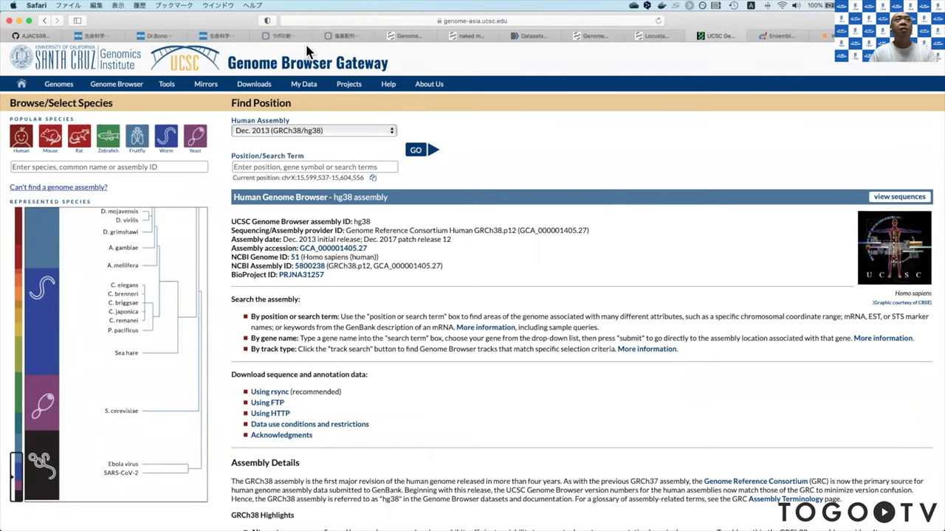
Step: Check the selectable species under All genomes on the Ensembl home page and return to the README's Ensembl section
{"action": "left_click", "coordinate": [782, 36]}
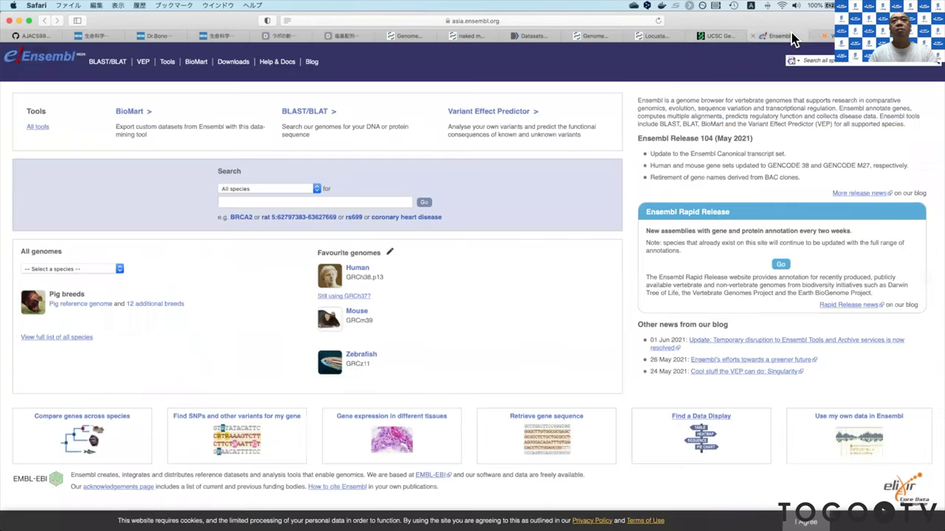
{"action": "left_click", "coordinate": [119, 270]}
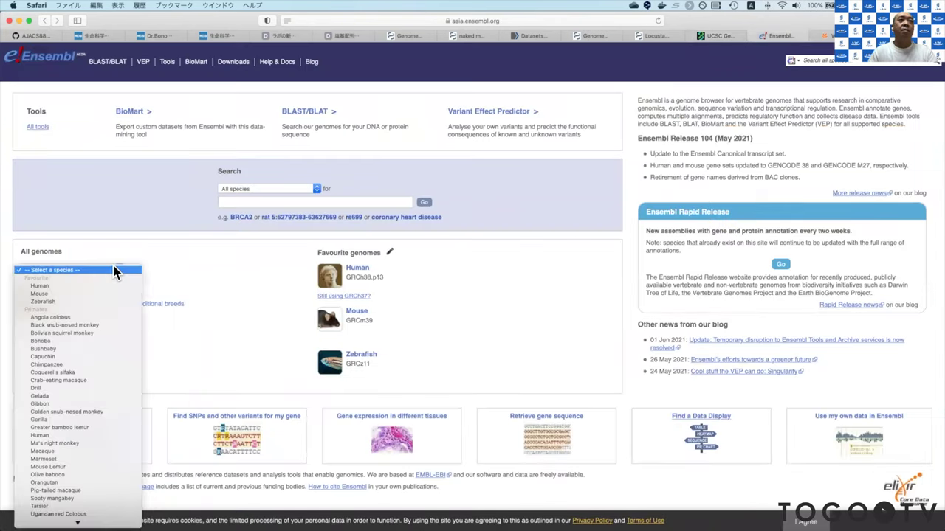
{"action": "left_click", "coordinate": [157, 162]}
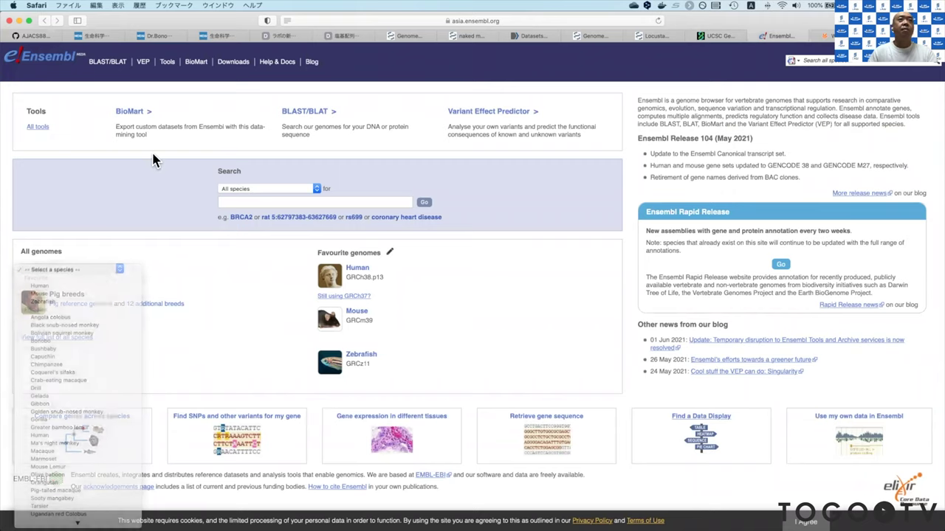
{"action": "left_click", "coordinate": [50, 36]}
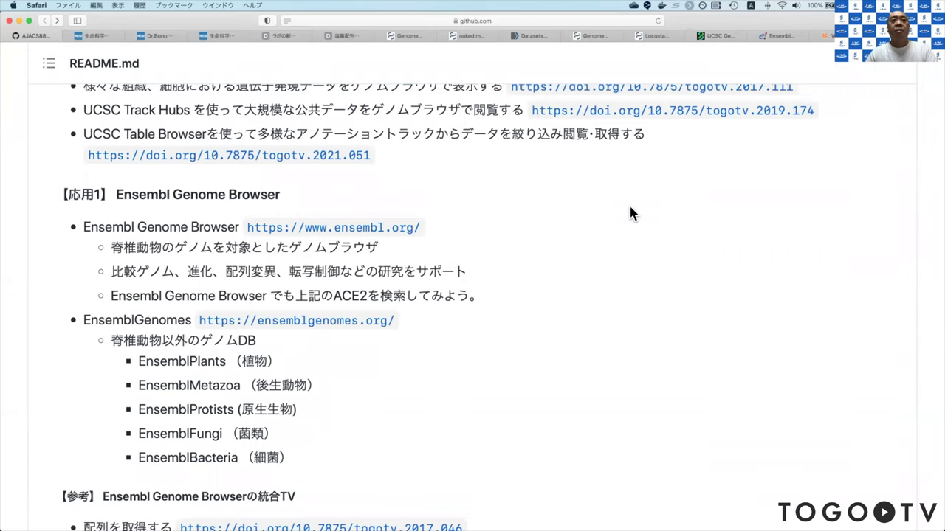
Step: Open the UCSC ACE2 region chrX:15,599,537-15,604,556 in Ensembl and inspect its detailed region view with the transcript tracks
{"action": "left_click", "coordinate": [720, 36]}
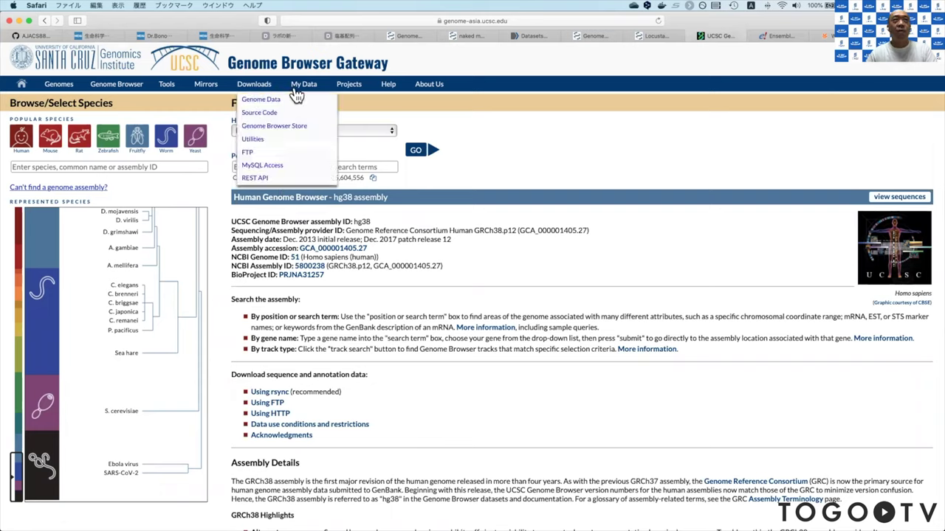
{"action": "mouse_move", "coordinate": [305, 89]}
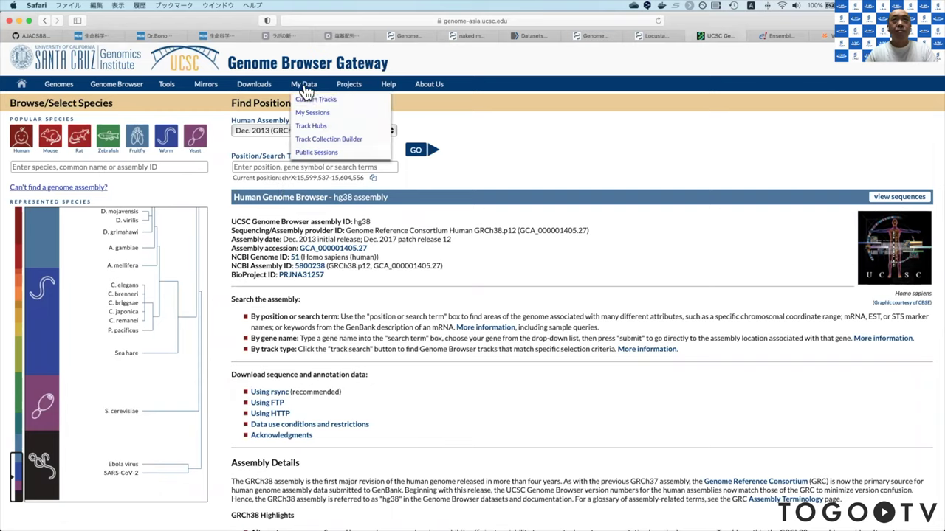
{"action": "mouse_move", "coordinate": [350, 90]}
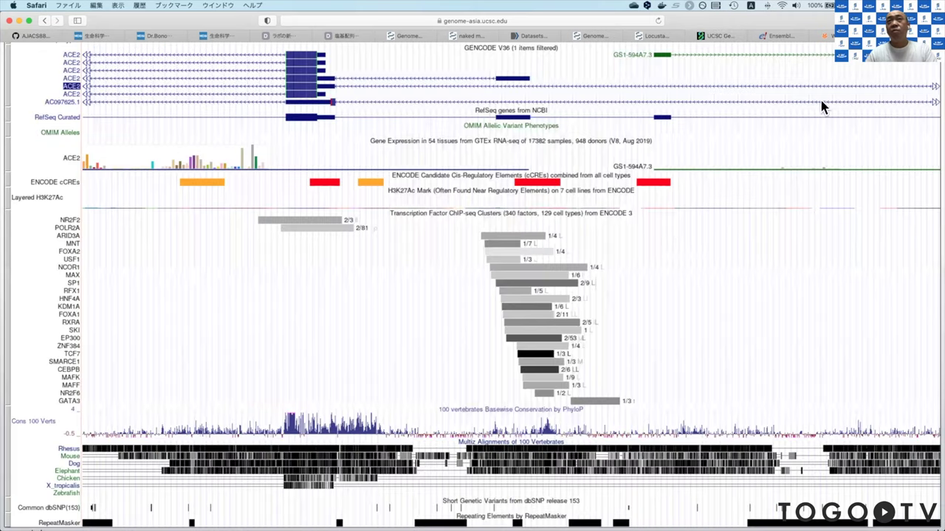
{"action": "scroll", "coordinate": [586, 327], "scroll_direction": "up", "scroll_amount": 4}
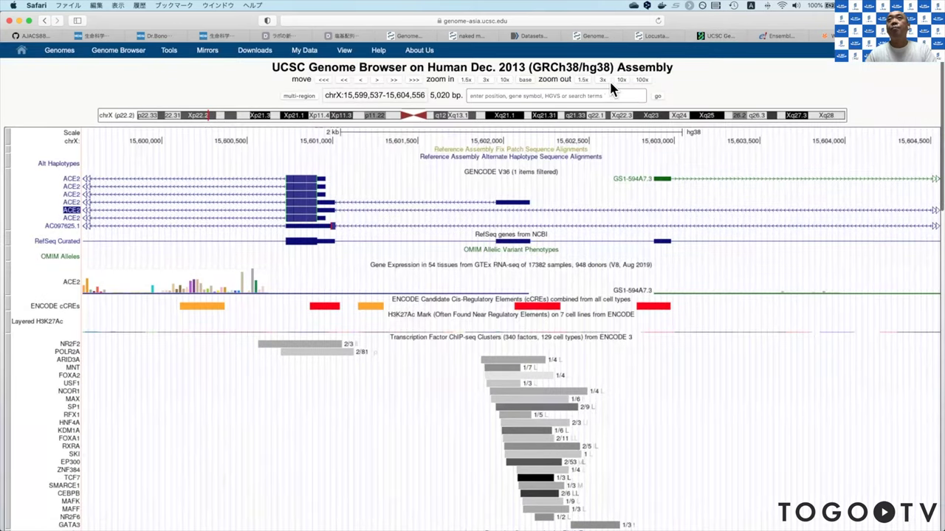
{"action": "mouse_move", "coordinate": [365, 53]}
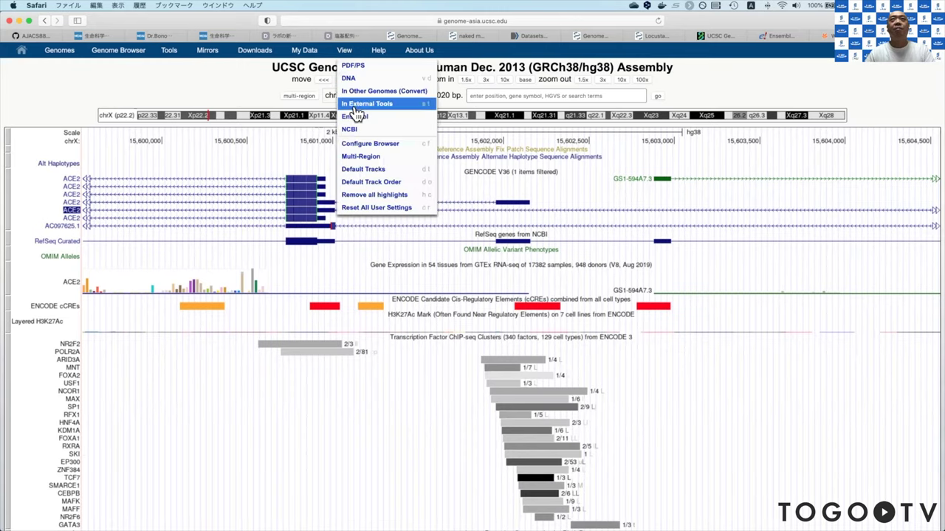
{"action": "left_click", "coordinate": [358, 118]}
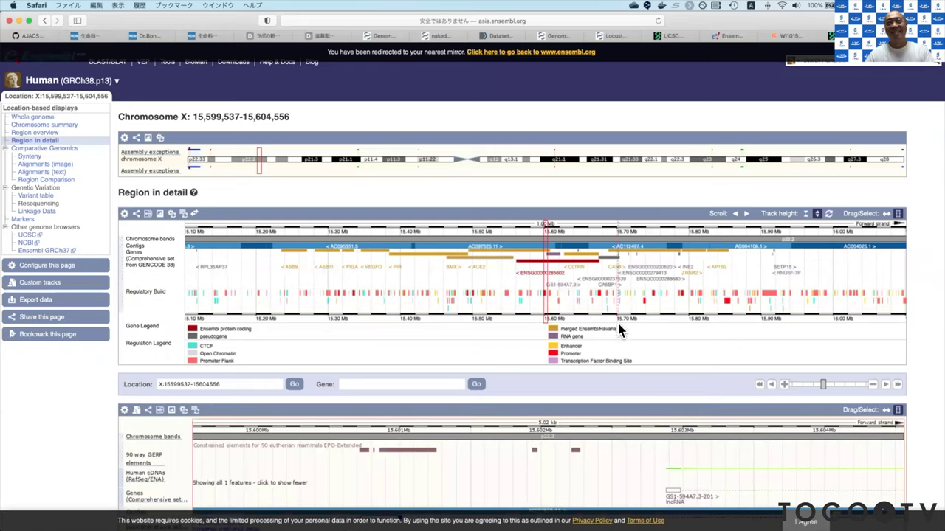
{"action": "scroll", "coordinate": [630, 339], "scroll_direction": "down", "scroll_amount": 1}
{"action": "scroll", "coordinate": [629, 336], "scroll_direction": "down", "scroll_amount": 5}
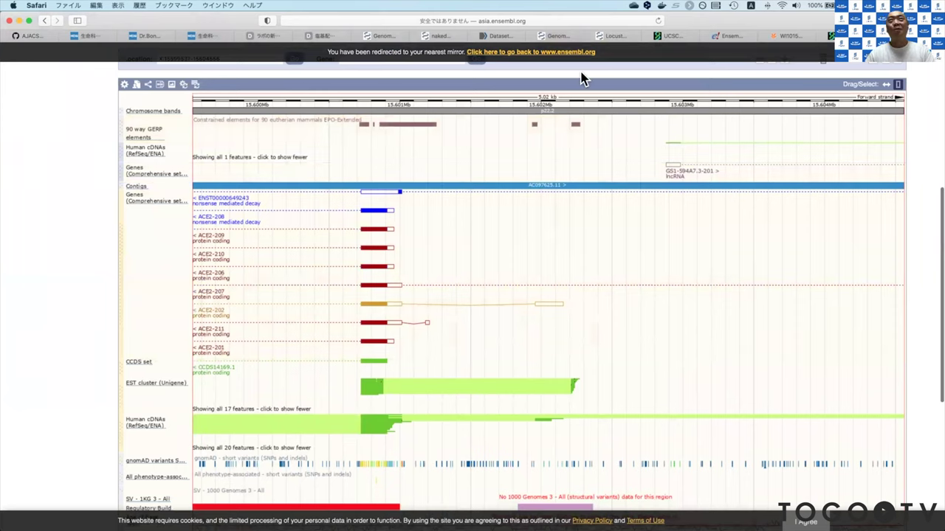
{"action": "left_click", "coordinate": [32, 36]}
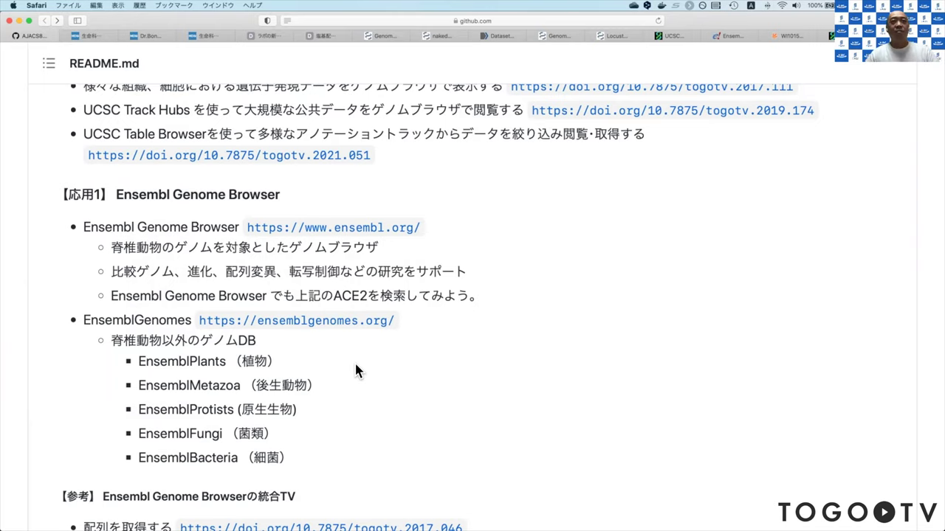
{"action": "scroll", "coordinate": [354, 367], "scroll_direction": "down", "scroll_amount": 3}
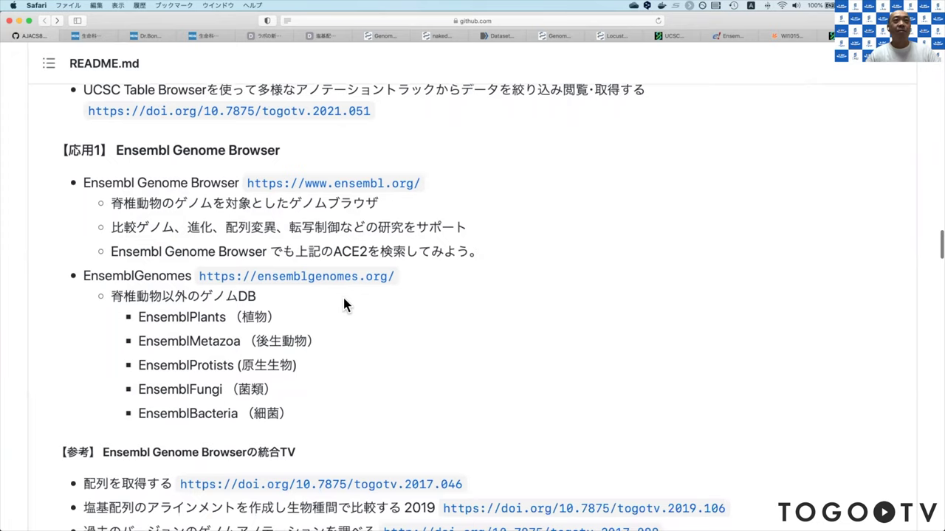
{"action": "right_click", "coordinate": [323, 278]}
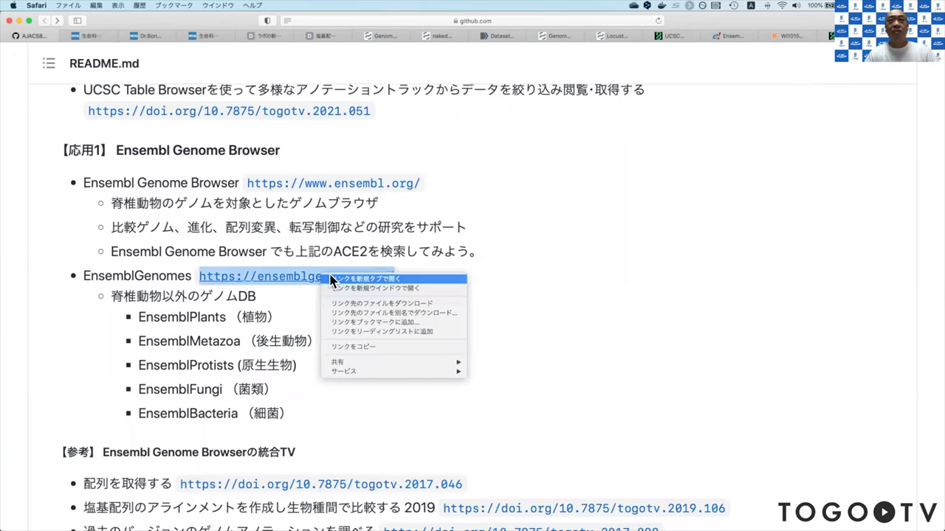
{"action": "left_click", "coordinate": [332, 279]}
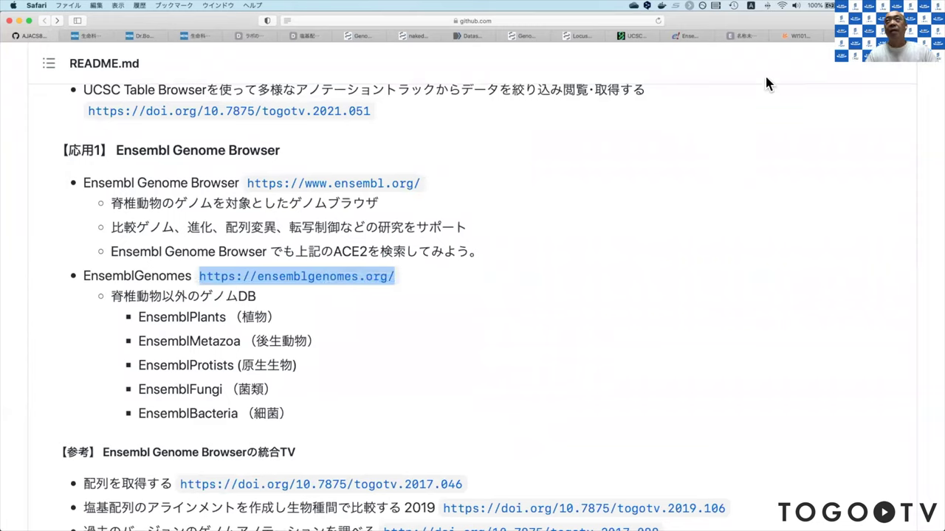
{"action": "mouse_move", "coordinate": [754, 37]}
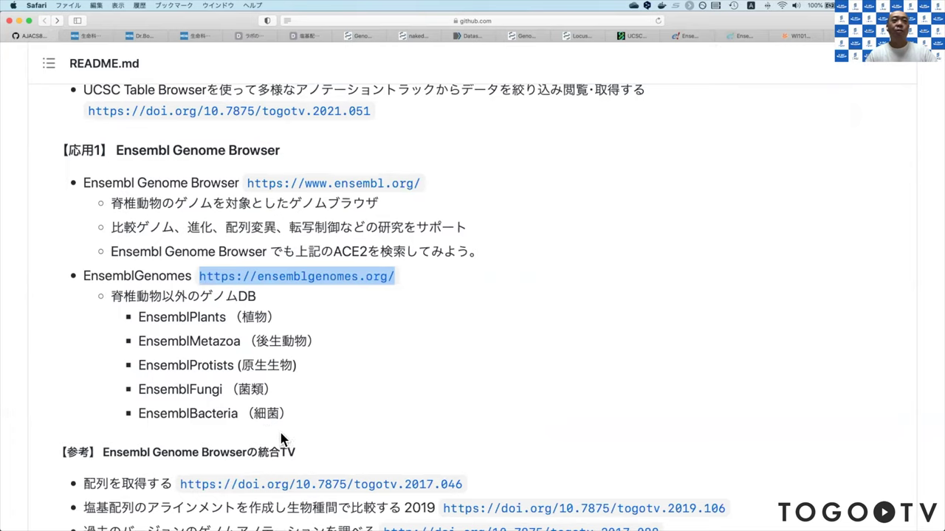
{"action": "left_click", "coordinate": [752, 36]}
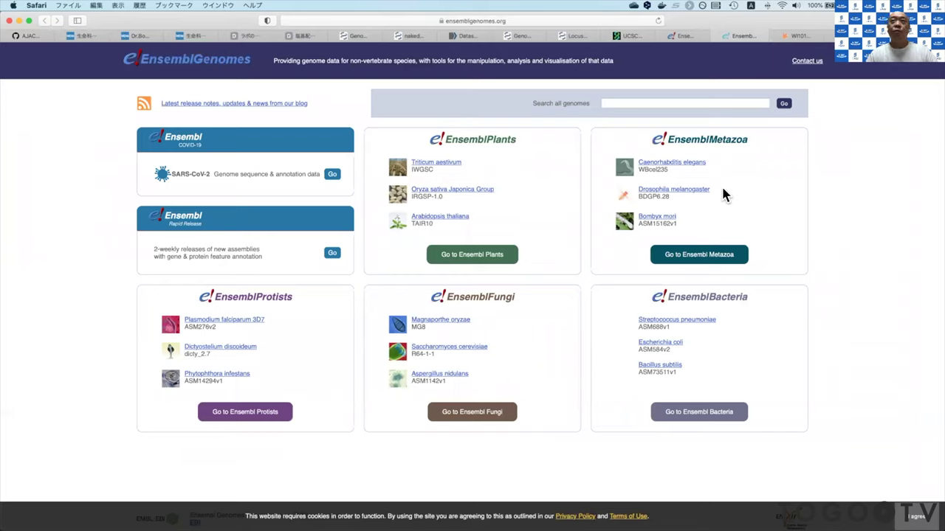
Step: Open the full EnsemblMetazoa species list, sort it by variation database, and browse the species
{"action": "left_click", "coordinate": [716, 258]}
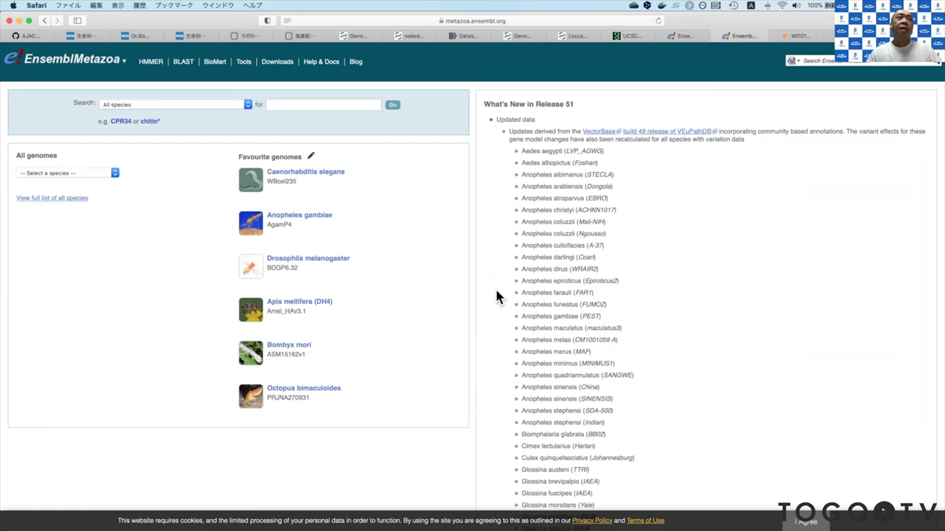
{"action": "left_click", "coordinate": [85, 199]}
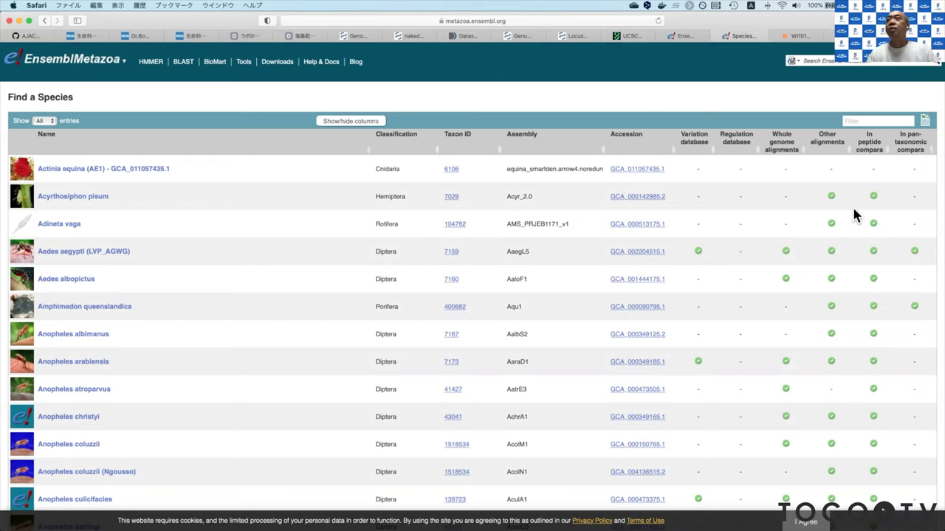
{"action": "left_click", "coordinate": [713, 150]}
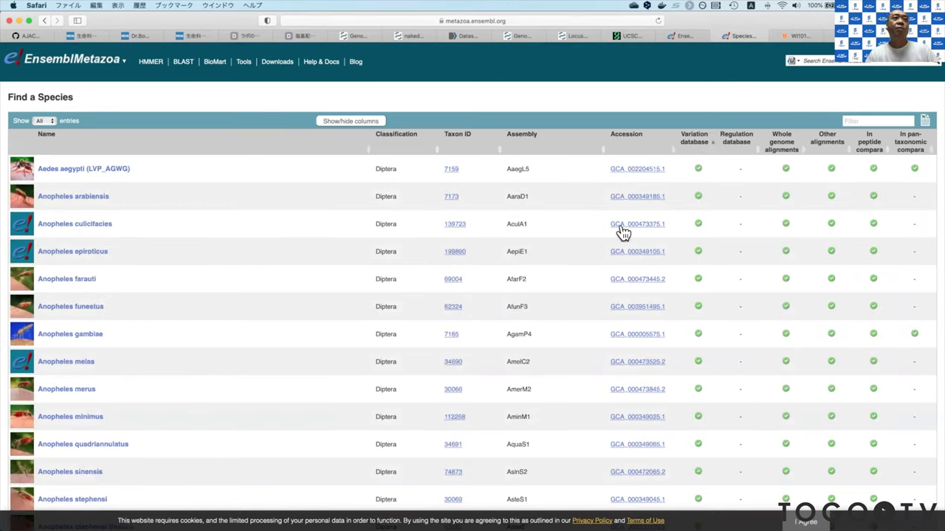
{"action": "scroll", "coordinate": [635, 402], "scroll_direction": "down", "scroll_amount": 4}
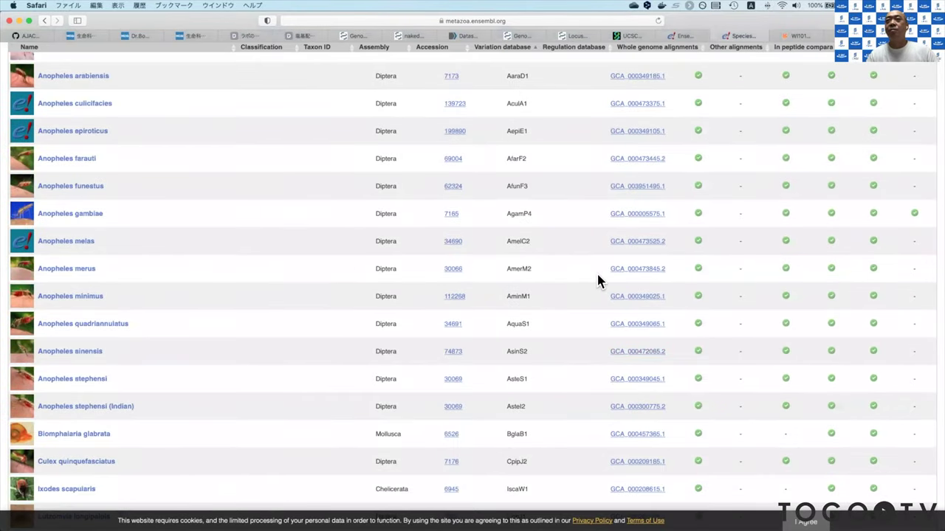
{"action": "scroll", "coordinate": [598, 277], "scroll_direction": "down", "scroll_amount": 5}
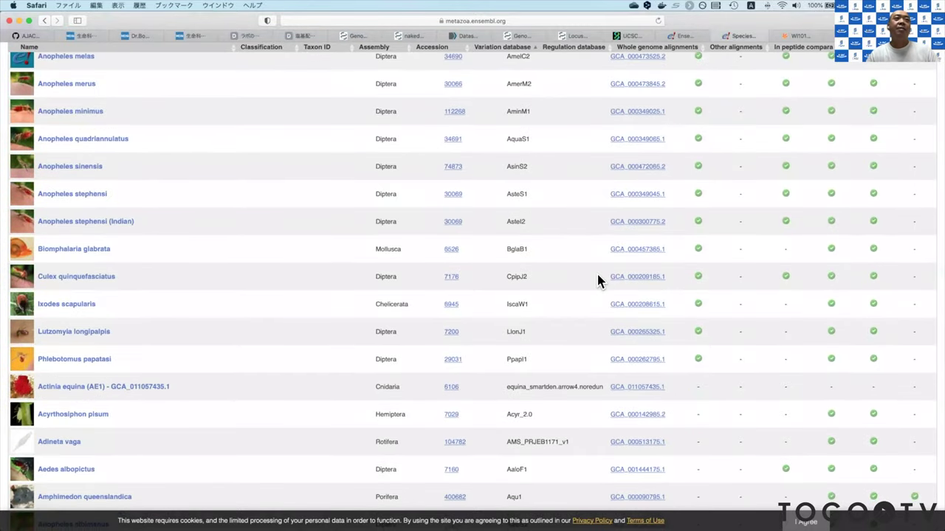
{"action": "scroll", "coordinate": [598, 278], "scroll_direction": "up", "scroll_amount": 5}
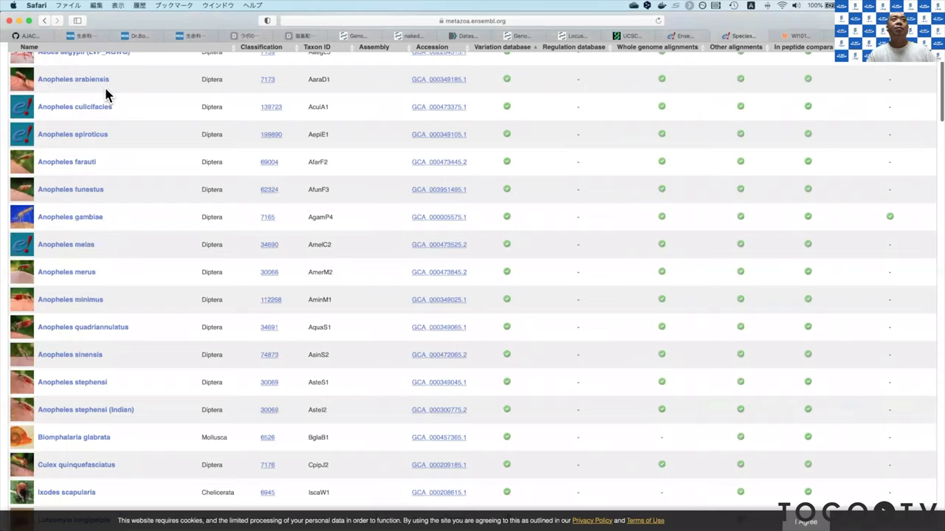
Step: Return to the README and read the Ensembl TogoTV references and the start of the nucleotide sequence database section
{"action": "left_click", "coordinate": [42, 36]}
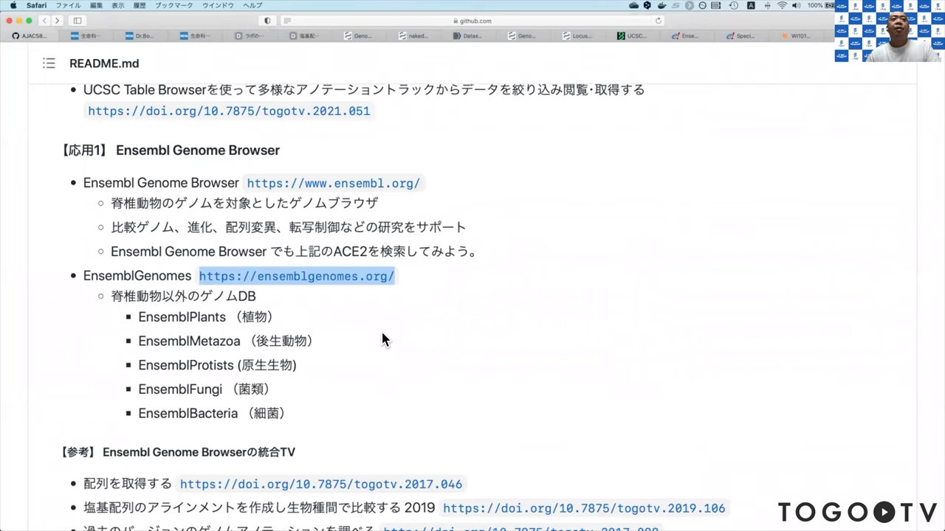
{"action": "scroll", "coordinate": [382, 339], "scroll_direction": "down", "scroll_amount": 3}
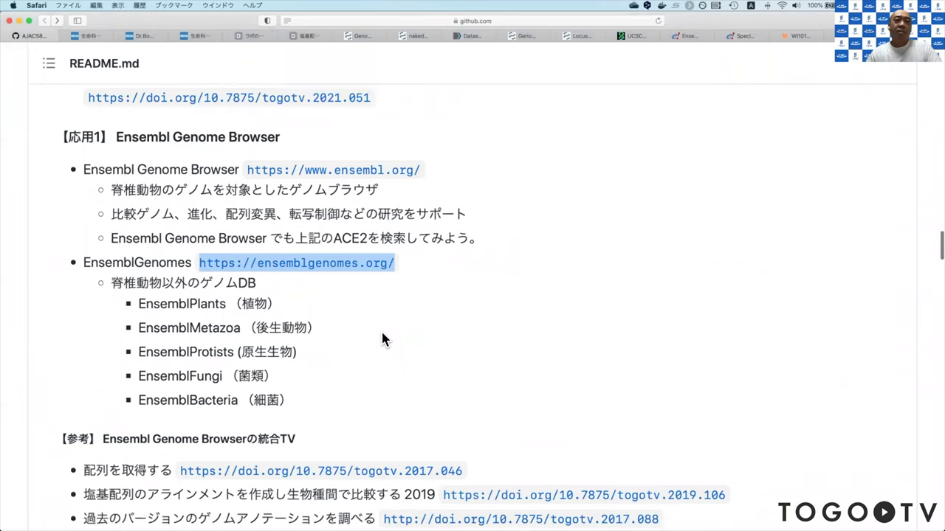
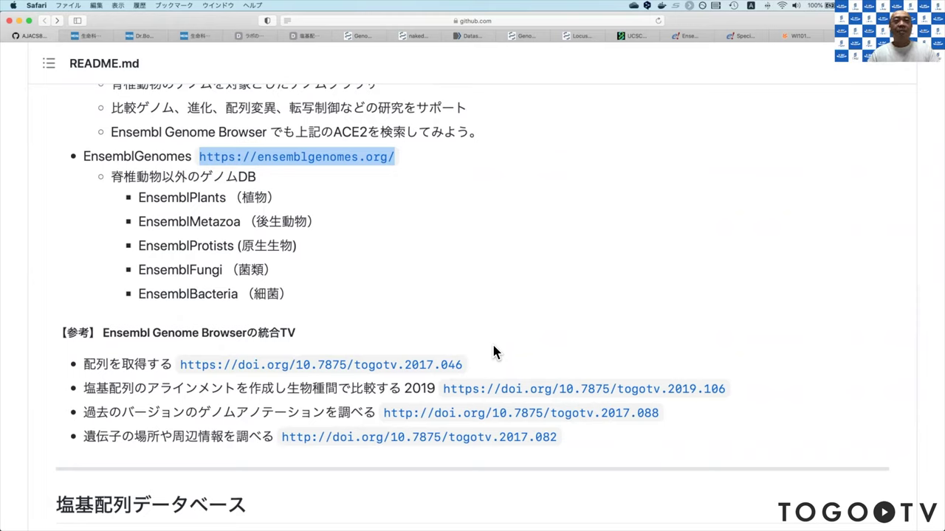
{"action": "scroll", "coordinate": [494, 347], "scroll_direction": "down", "scroll_amount": 3}
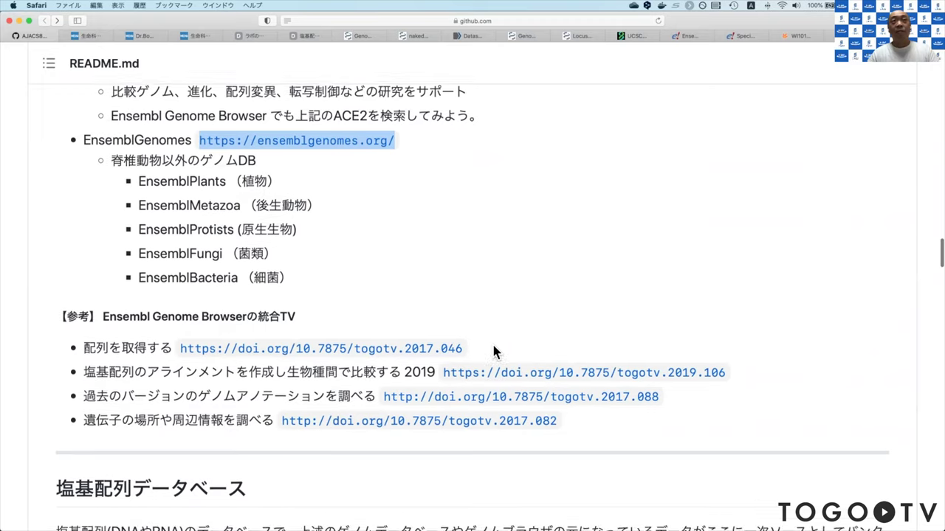
{"action": "scroll", "coordinate": [494, 353], "scroll_direction": "down", "scroll_amount": 1}
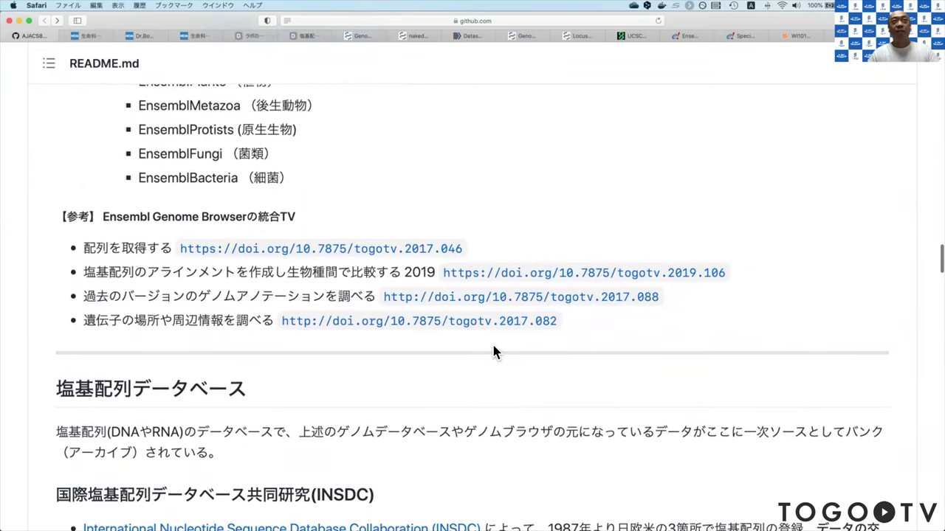
{"action": "scroll", "coordinate": [494, 347], "scroll_direction": "up", "scroll_amount": 1}
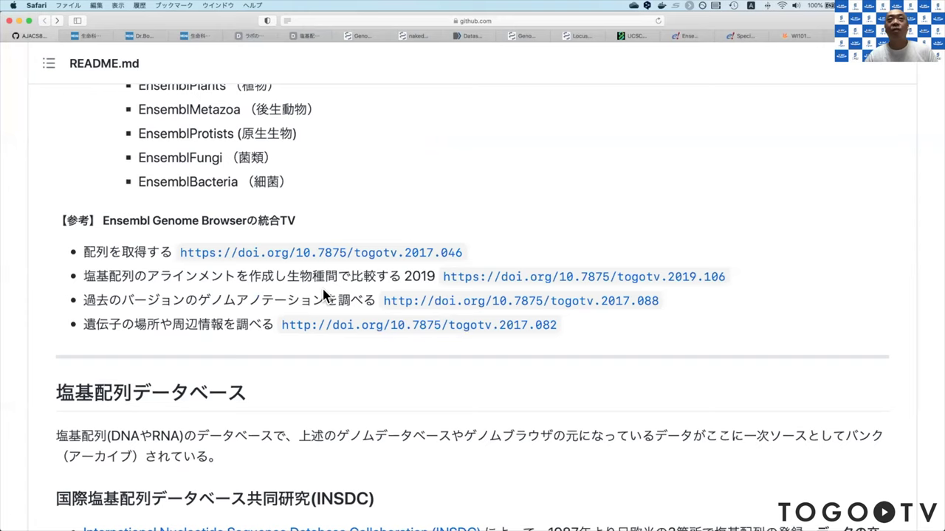
Step: Read the README's nucleotide sequence database section, covering the INSDC collaboration, the DDBJ Center and the INSDC database table
{"action": "scroll", "coordinate": [323, 295], "scroll_direction": "down", "scroll_amount": 5}
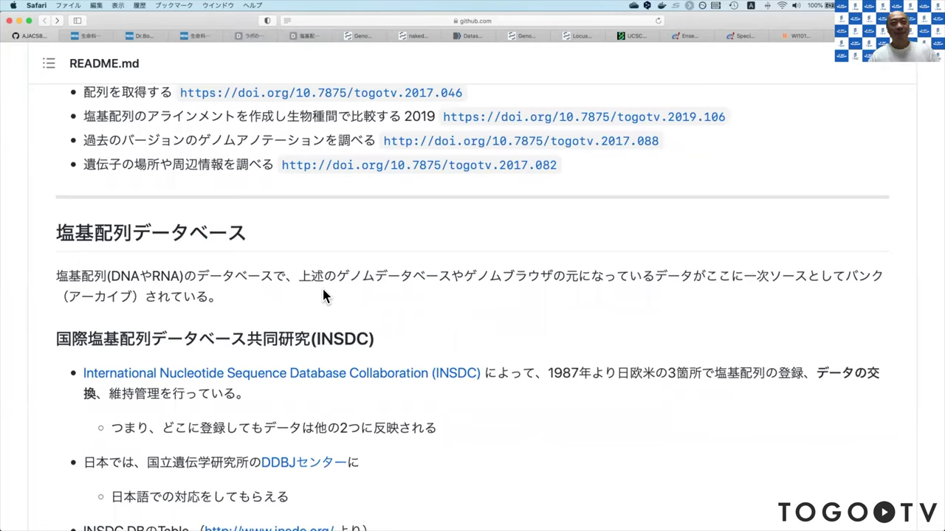
{"action": "scroll", "coordinate": [323, 295], "scroll_direction": "down", "scroll_amount": 2}
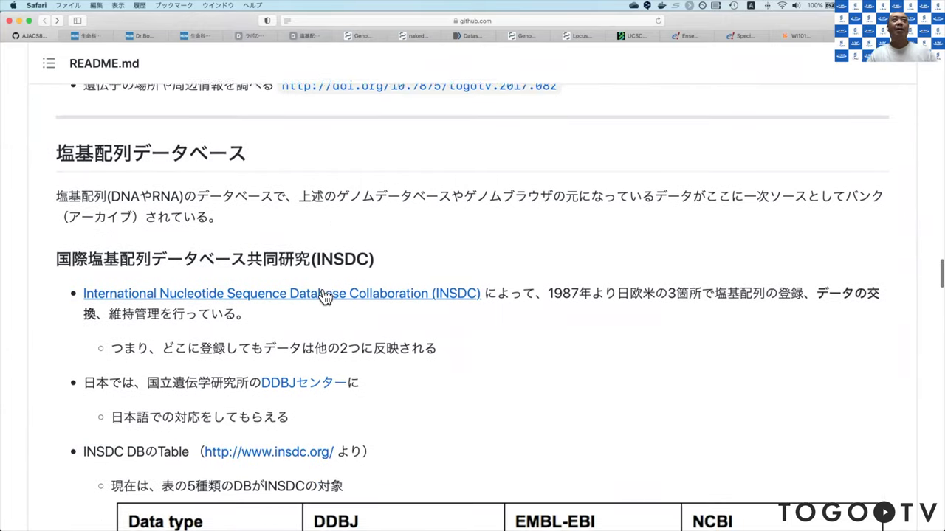
{"action": "scroll", "coordinate": [323, 295], "scroll_direction": "down", "scroll_amount": 1}
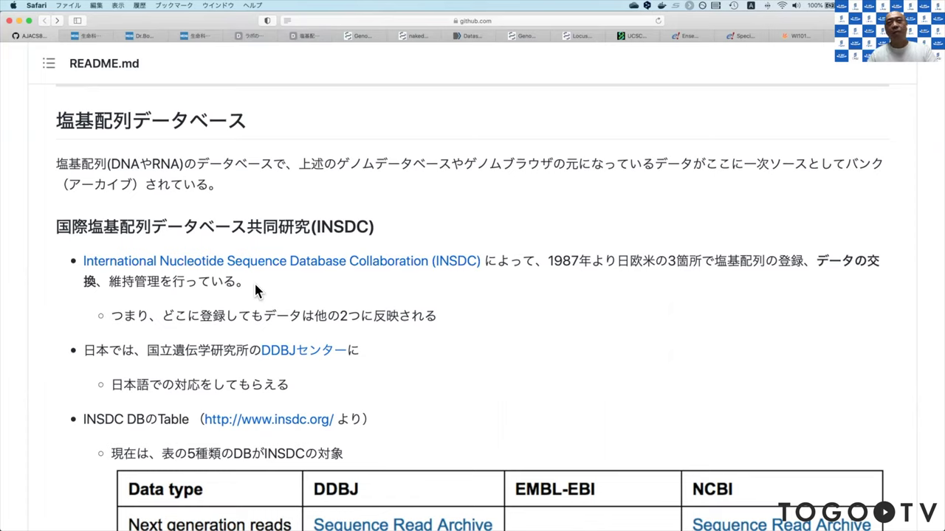
{"action": "scroll", "coordinate": [254, 291], "scroll_direction": "down", "scroll_amount": 1}
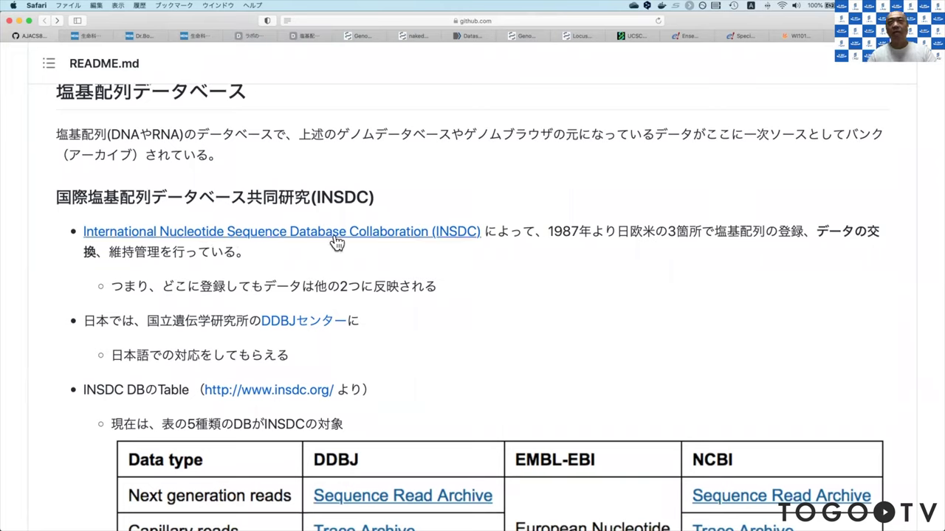
{"action": "scroll", "coordinate": [407, 302], "scroll_direction": "down", "scroll_amount": 2}
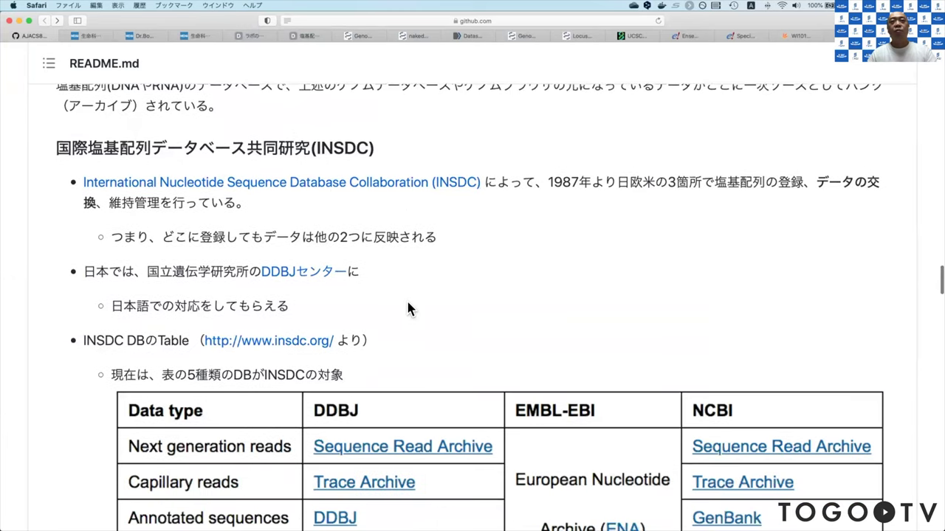
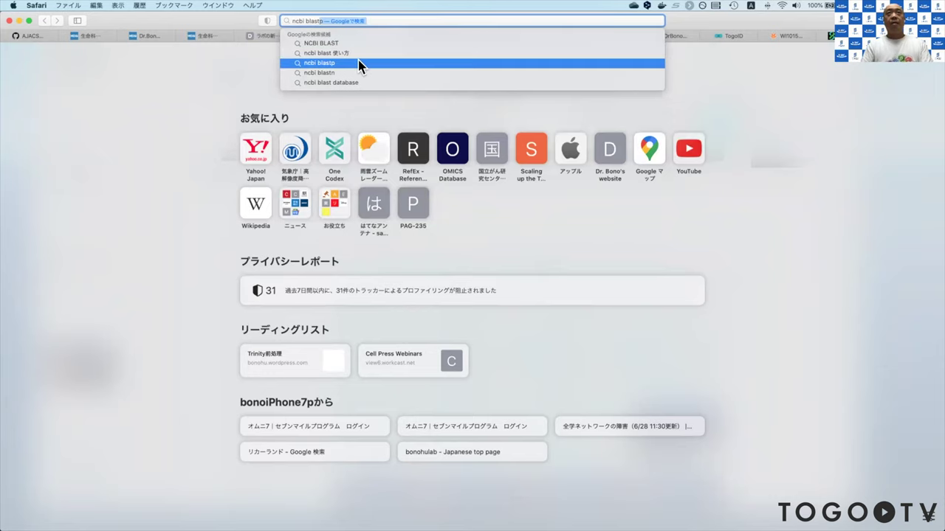
Step: Search Google for "ncbi blast", open the BLAST home page, check the README's exercise steps, and open Nucleotide BLAST
{"action": "key", "text": "Return"}
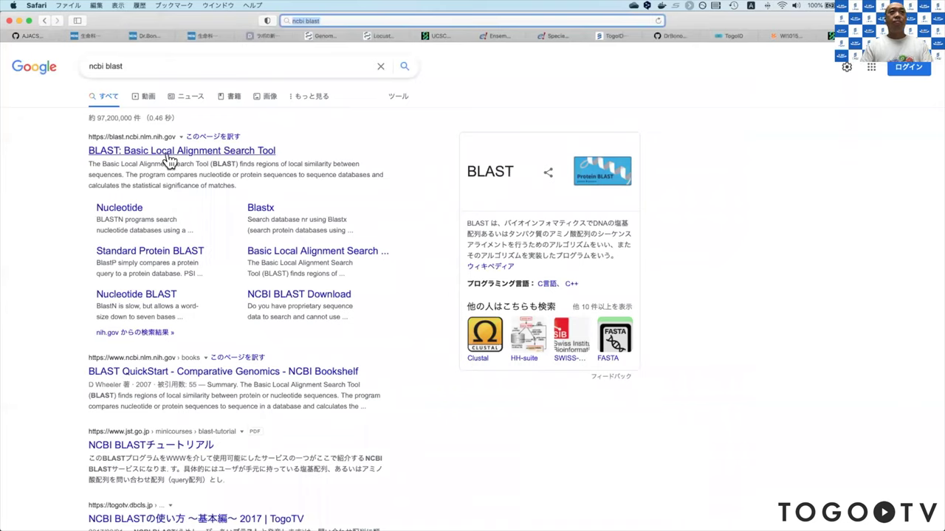
{"action": "left_click", "coordinate": [169, 151]}
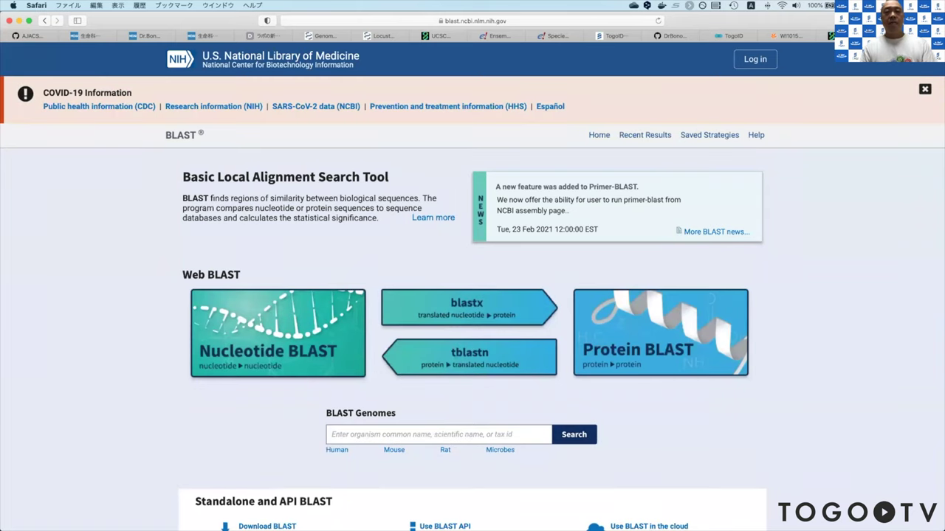
{"action": "left_click", "coordinate": [34, 37]}
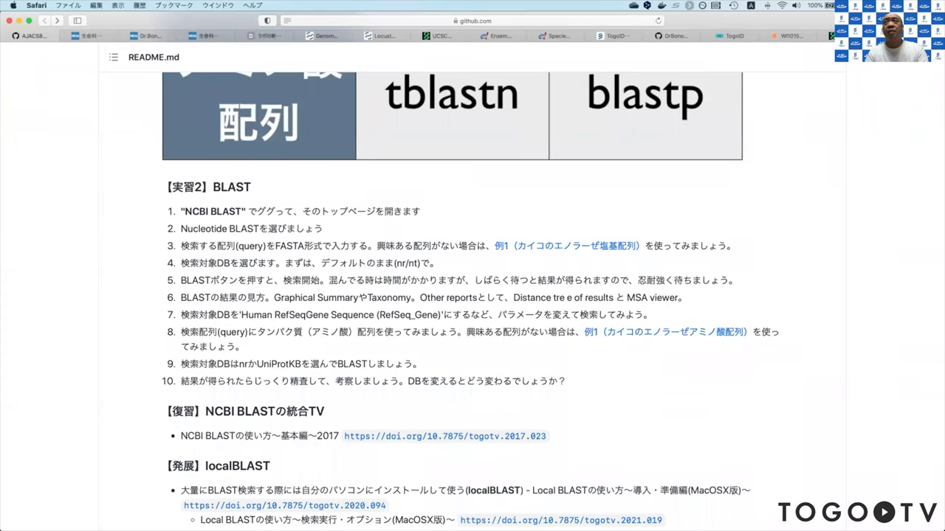
{"action": "key", "text": "super+bracketleft"}
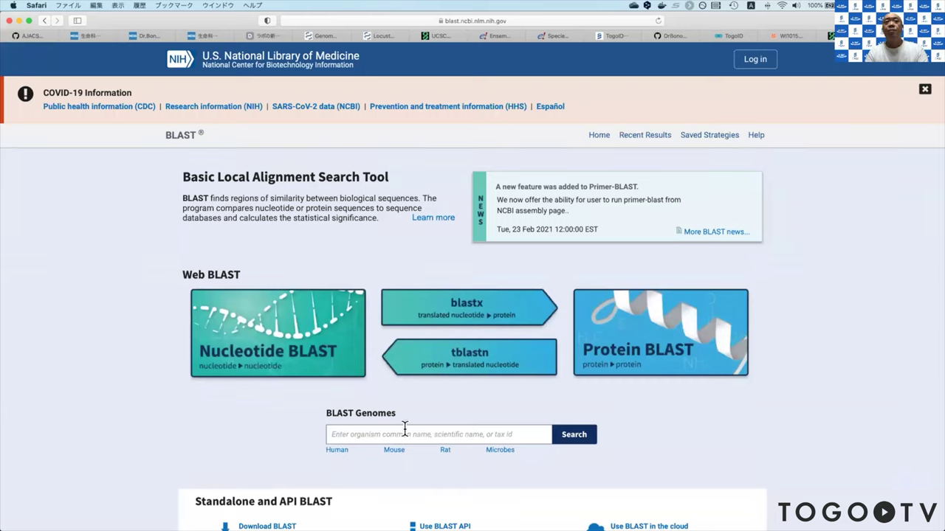
{"action": "left_click", "coordinate": [274, 351]}
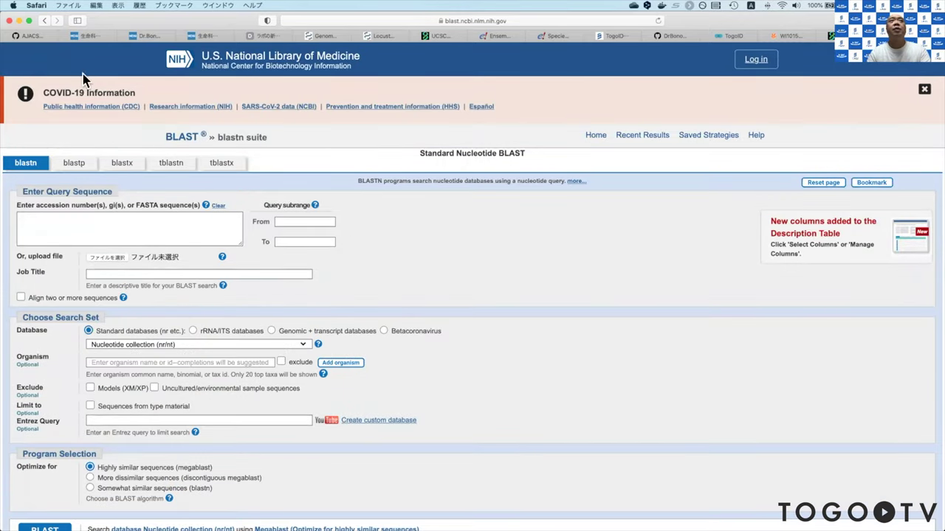
Step: Return to the README's BLAST exercise and open the example 1 silkworm enolase nucleotide sequence link in a new tab
{"action": "left_click", "coordinate": [34, 35]}
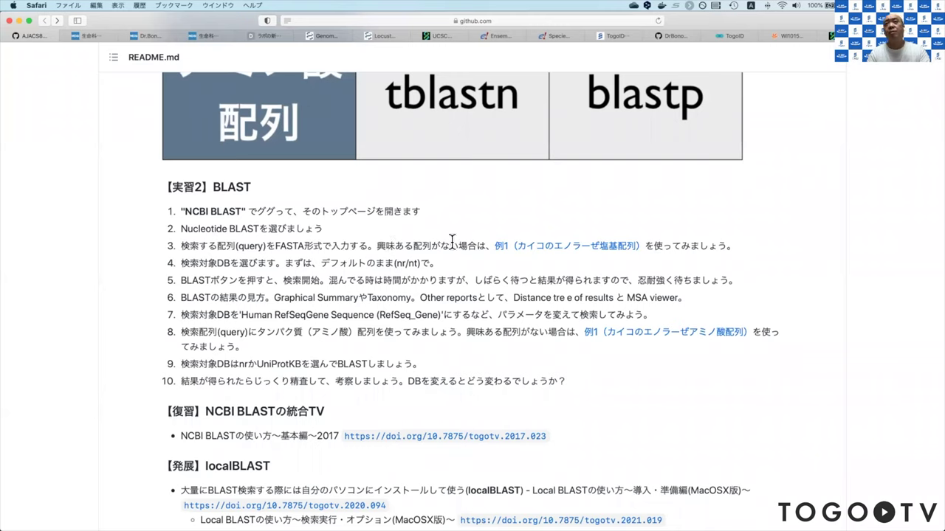
{"action": "right_click", "coordinate": [552, 249]}
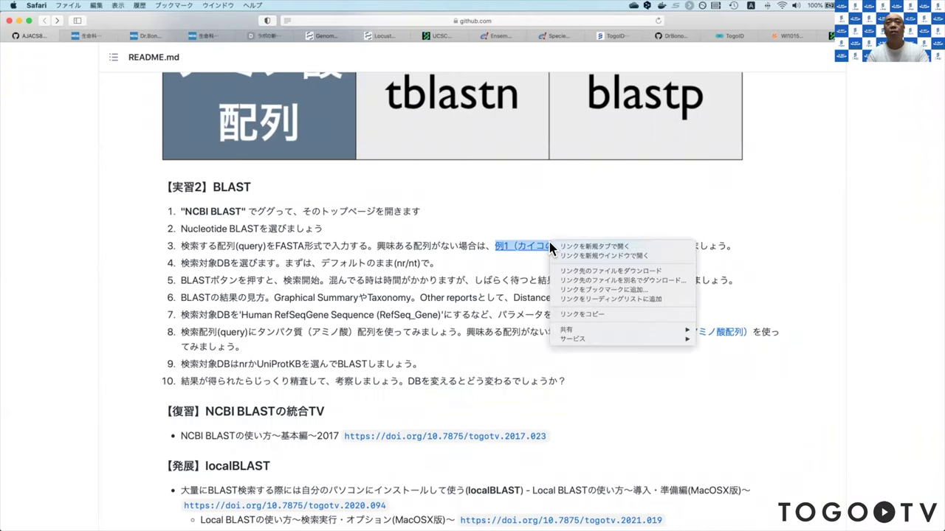
{"action": "key", "text": "Escape"}
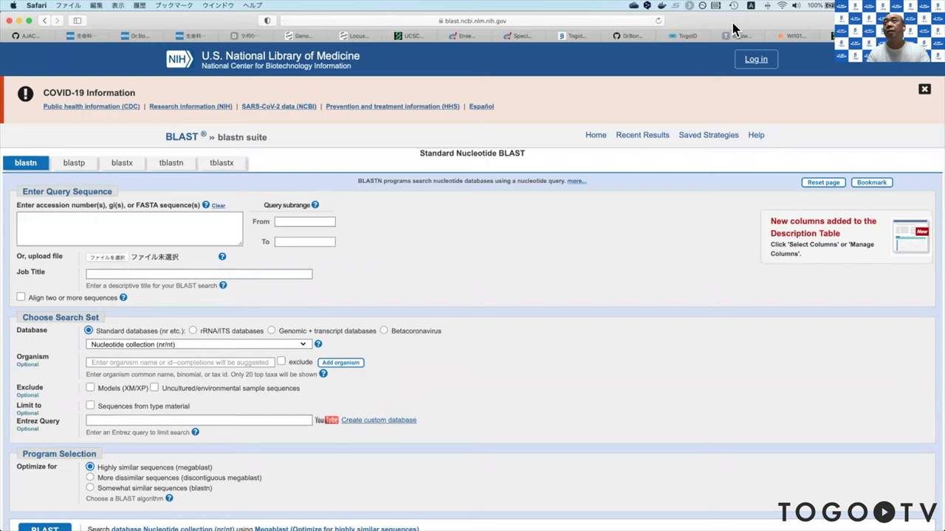
Step: Close the leftover tabs from earlier exercises, including entries.txt, the NCBI genome list, Locusta, UCSC, the Species List and the TogoID announcement
{"action": "left_click", "coordinate": [626, 36]}
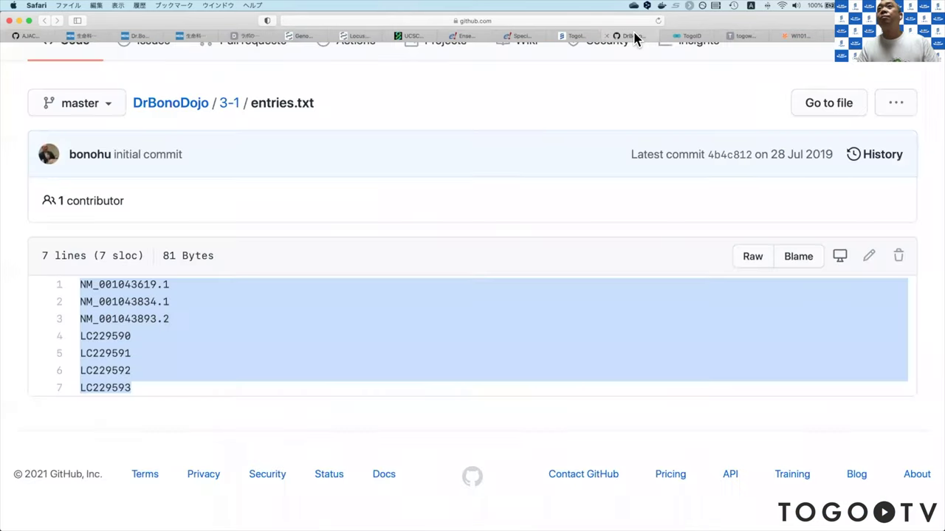
{"action": "left_click", "coordinate": [608, 35]}
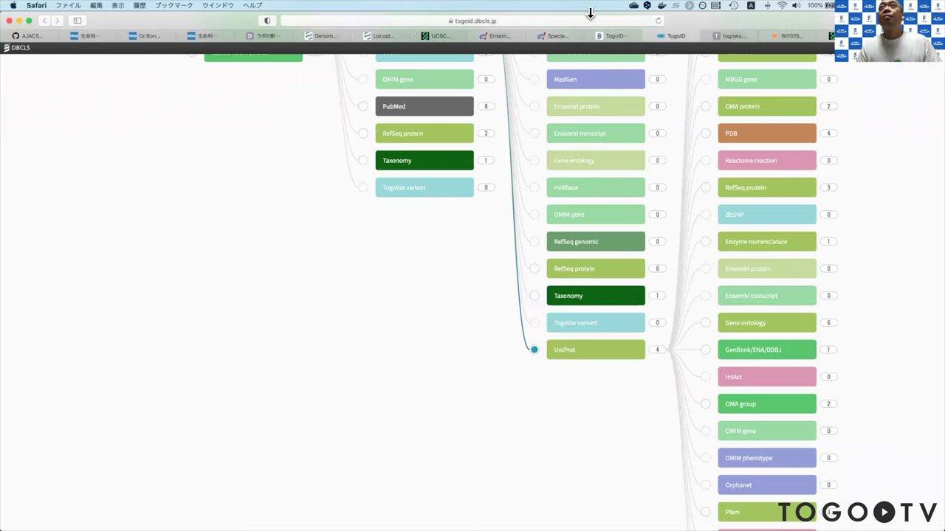
{"action": "key", "text": "ctrl+Tab"}
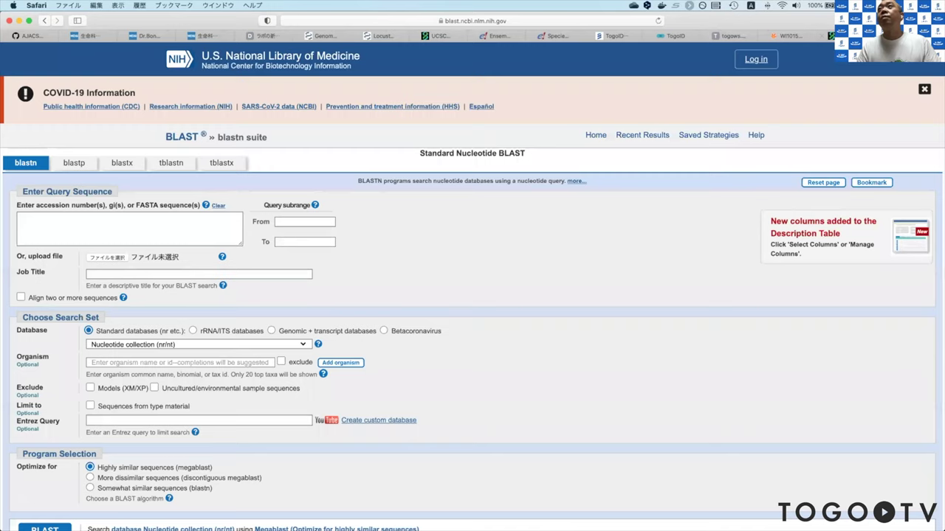
{"action": "key", "text": "ctrl+Tab"}
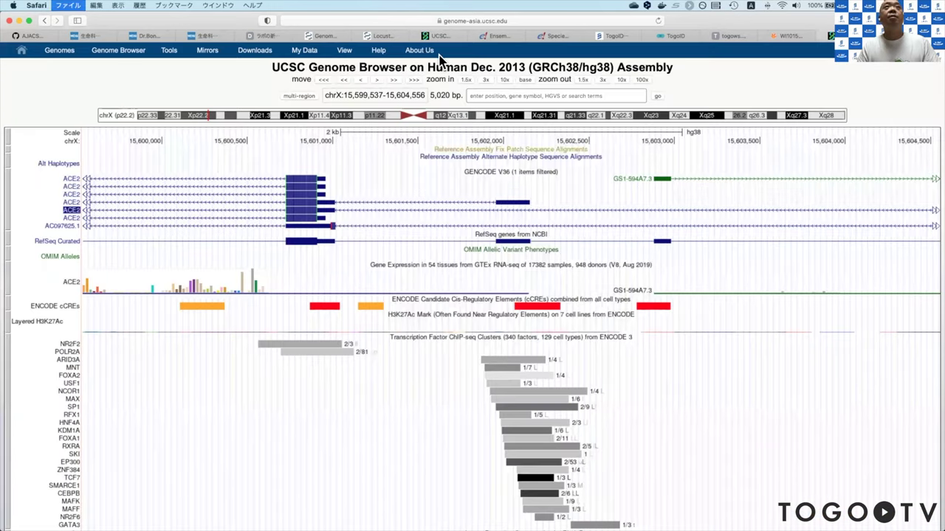
{"action": "key", "text": "ctrl+Tab"}
{"action": "left_click", "coordinate": [294, 37]}
{"action": "key", "text": "super+w"}
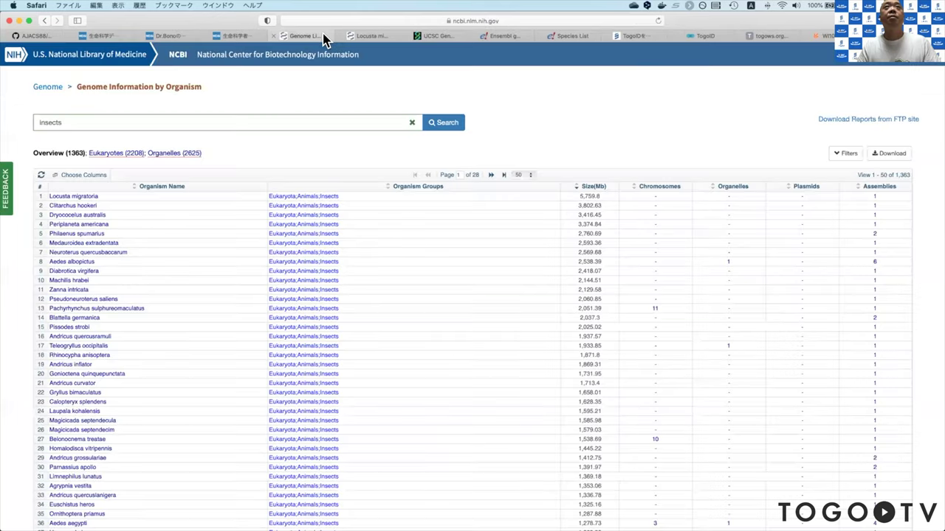
{"action": "key", "text": "super+w"}
{"action": "key", "text": "super+w"}
{"action": "left_click", "coordinate": [362, 35]}
{"action": "key", "text": "super+w"}
{"action": "left_click", "coordinate": [473, 35]}
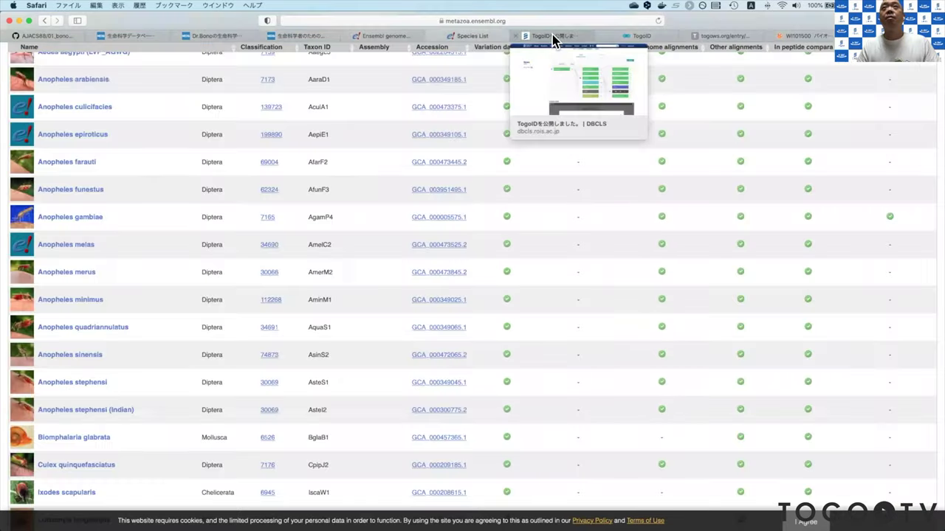
{"action": "key", "text": "super+w"}
{"action": "key", "text": "super+w"}
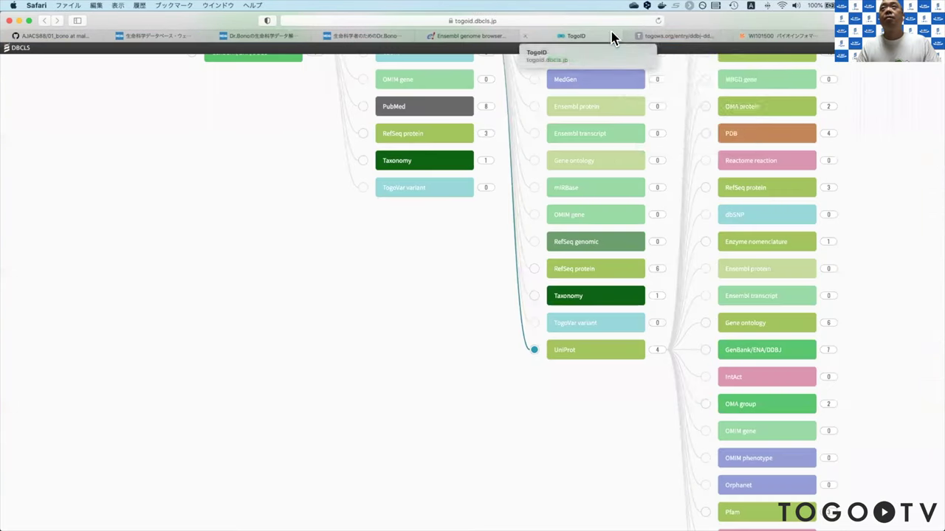
Step: Copy the complete Bombyx mori eno1 mRNA FASTA record (LC170036.1) from the togows.org page into the blastn query sequence box
{"action": "left_click", "coordinate": [668, 34]}
{"action": "left_click_drag", "start_coordinate": [180, 221], "coordinate": [3, 45]}
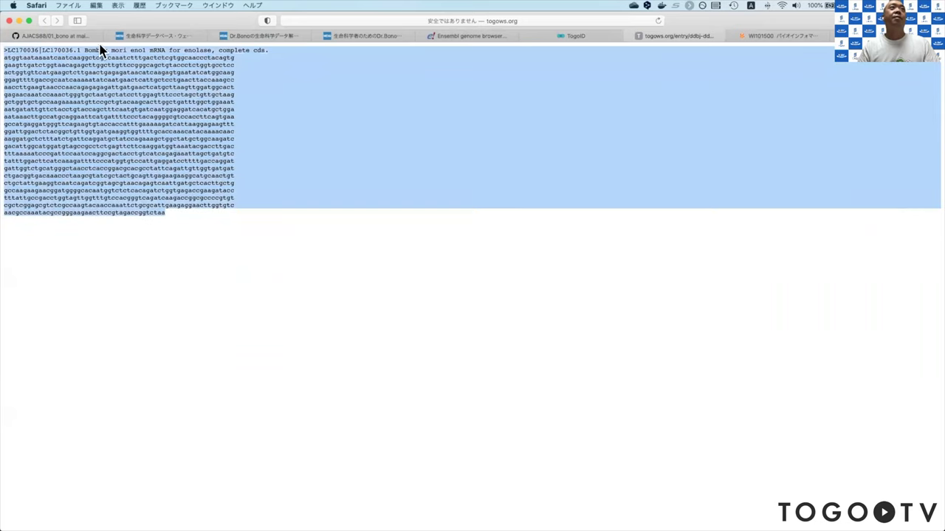
{"action": "left_click", "coordinate": [96, 5]}
{"action": "left_click", "coordinate": [122, 59]}
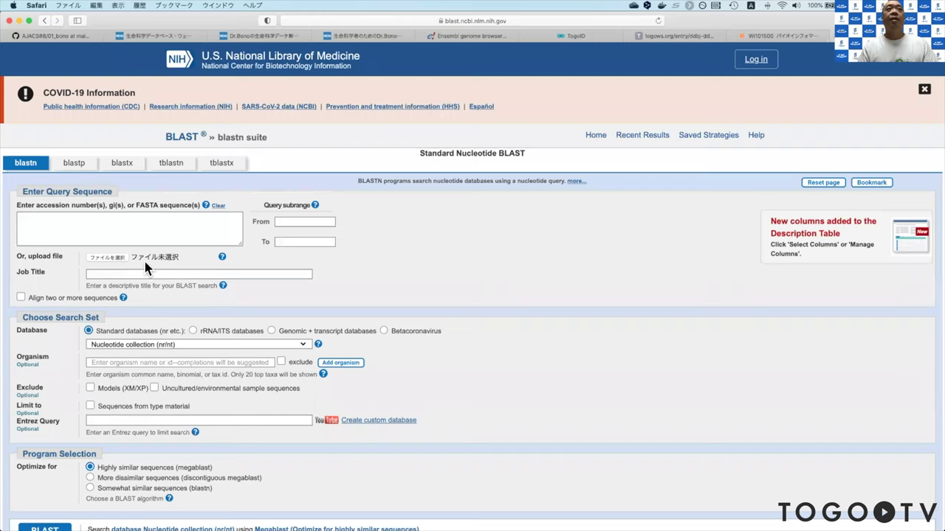
{"action": "left_click", "coordinate": [93, 224]}
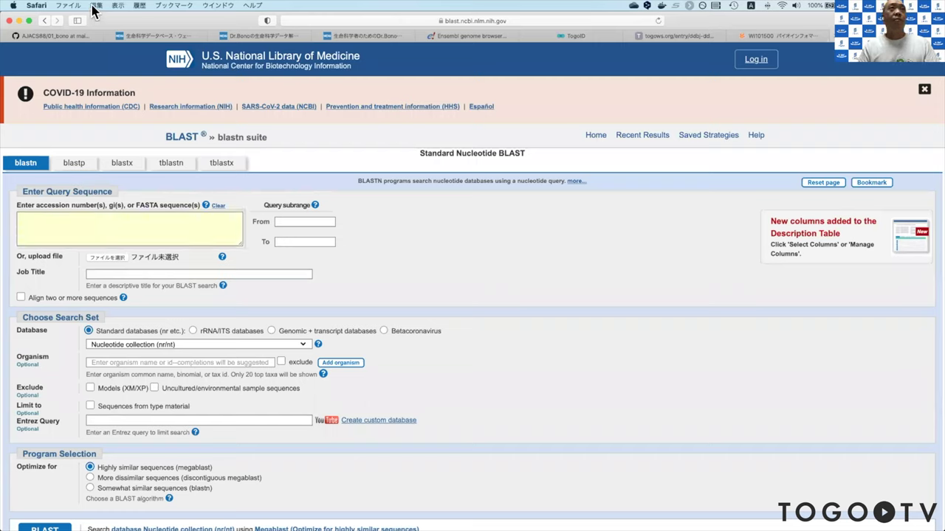
{"action": "left_click", "coordinate": [96, 6]}
{"action": "left_click", "coordinate": [121, 62]}
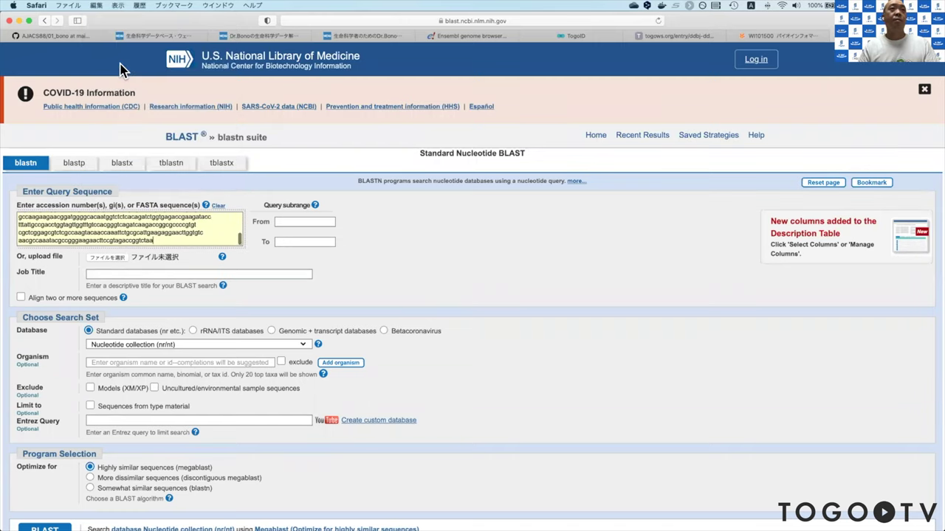
Step: Check the README's database instruction, keep Nucleotide collection (nr/nt), and run the megablast search with the enolase query
{"action": "left_click", "coordinate": [74, 36]}
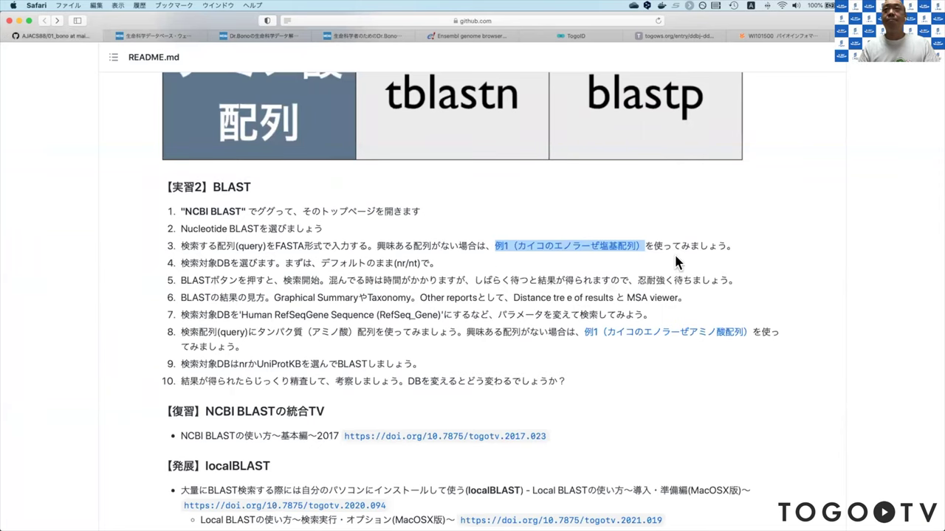
{"action": "left_click", "coordinate": [290, 276]}
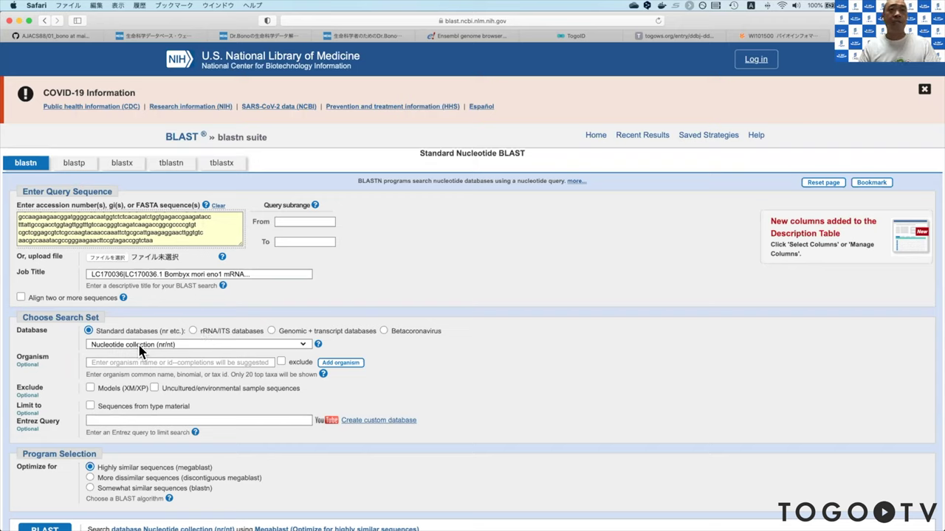
{"action": "left_click", "coordinate": [256, 347]}
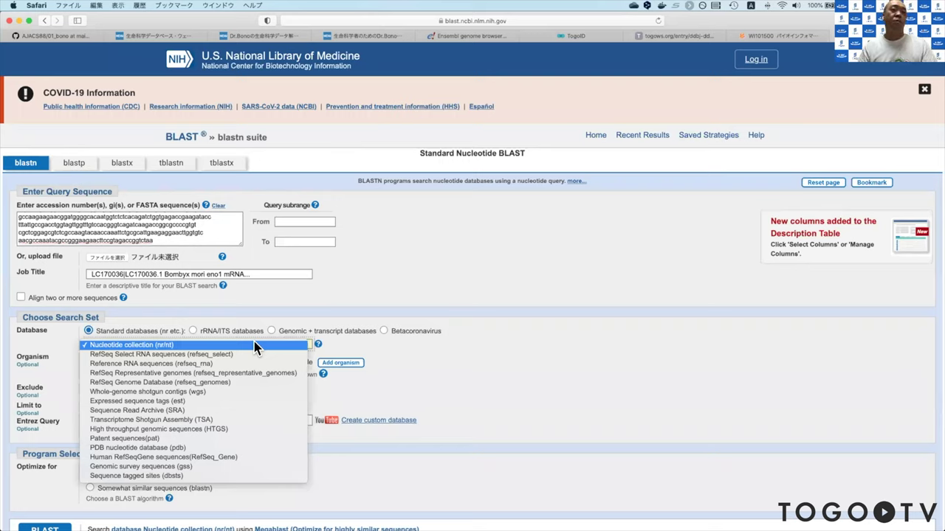
{"action": "left_click", "coordinate": [256, 345]}
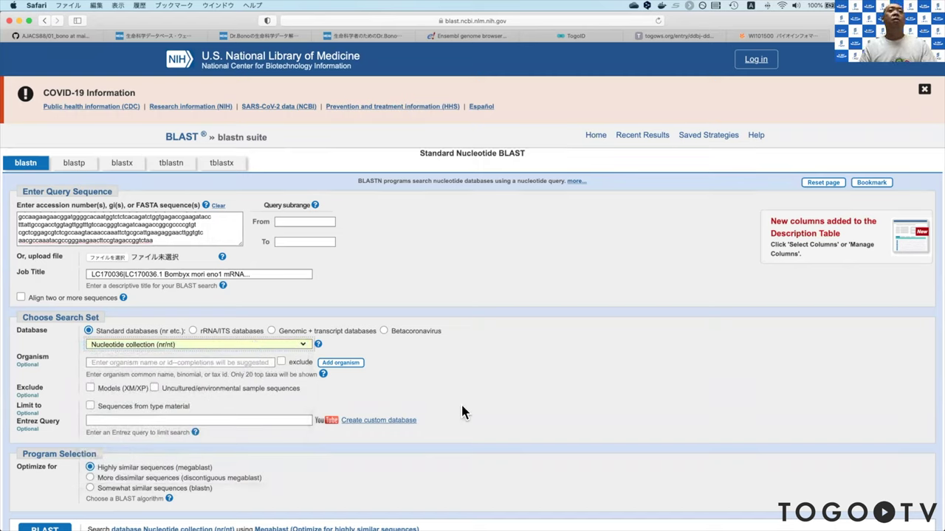
{"action": "scroll", "coordinate": [462, 412], "scroll_direction": "down", "scroll_amount": 2}
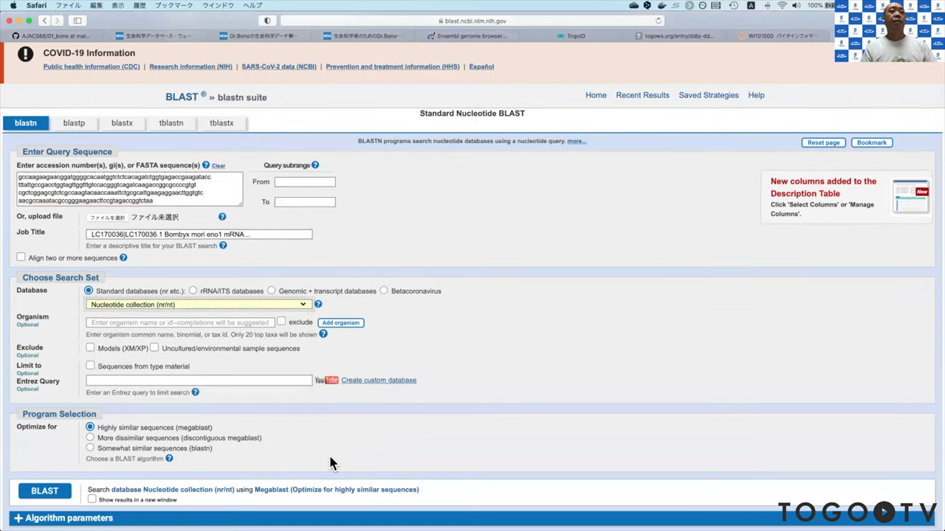
{"action": "left_click", "coordinate": [44, 492]}
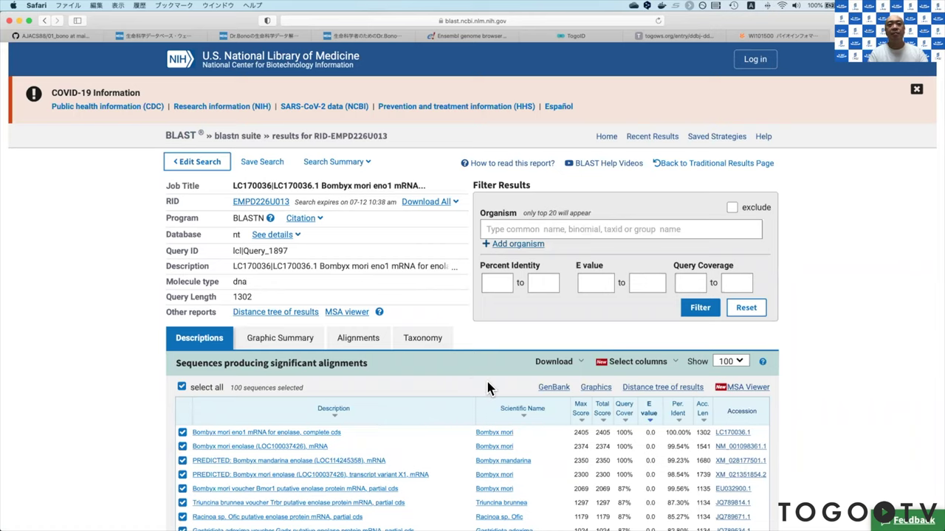
Step: Review the list of significant alignments for the enolase query and open the Graphic Summary of the hits
{"action": "scroll", "coordinate": [379, 436], "scroll_direction": "down", "scroll_amount": 2}
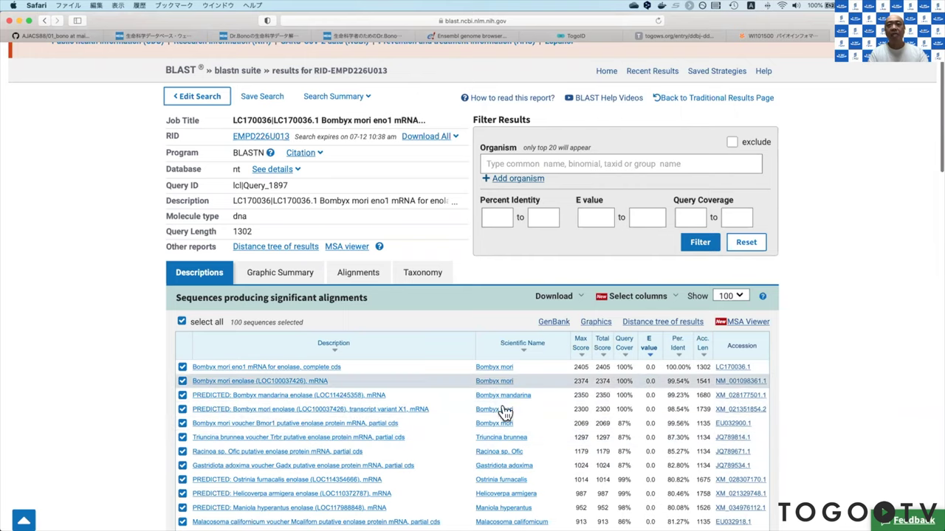
{"action": "scroll", "coordinate": [547, 452], "scroll_direction": "down", "scroll_amount": 1}
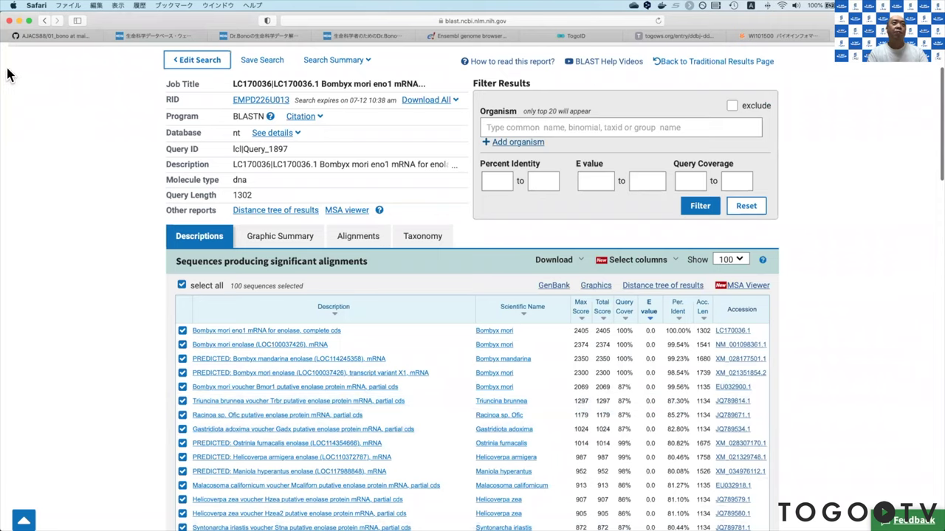
{"action": "left_click", "coordinate": [58, 39]}
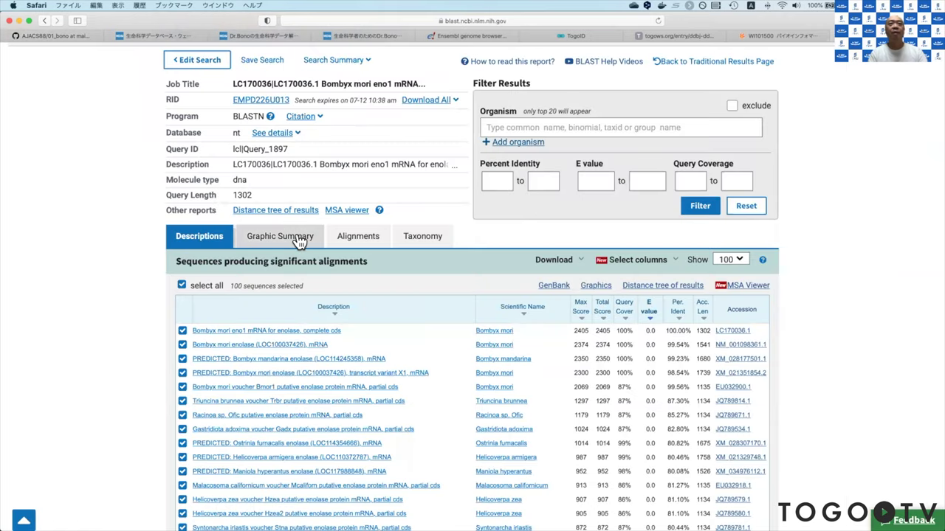
{"action": "left_click", "coordinate": [273, 243]}
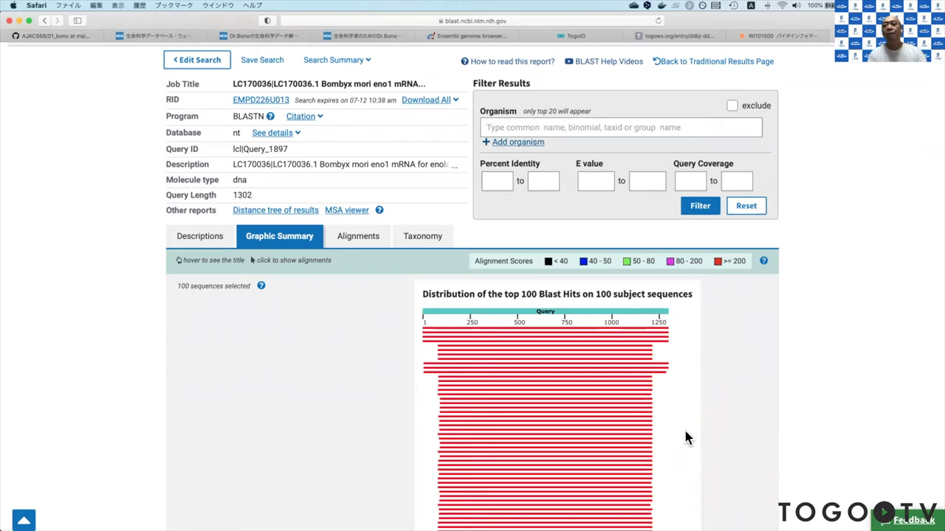
Step: Examine the enolase hits in the Graphic Summary, pairwise alignments and Taxonomy lineage report, and check the README instructions
{"action": "scroll", "coordinate": [685, 437], "scroll_direction": "down", "scroll_amount": 3}
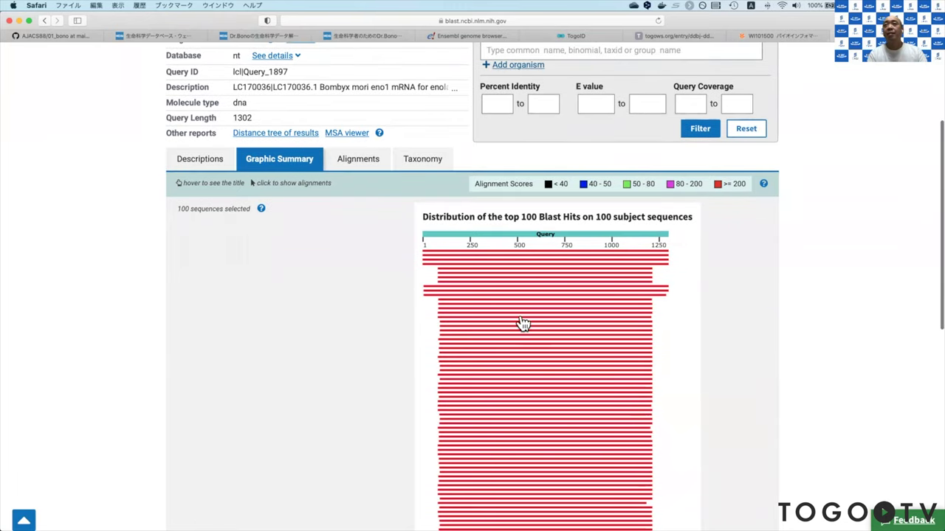
{"action": "scroll", "coordinate": [612, 453], "scroll_direction": "down", "scroll_amount": 3}
{"action": "scroll", "coordinate": [611, 453], "scroll_direction": "down", "scroll_amount": 5}
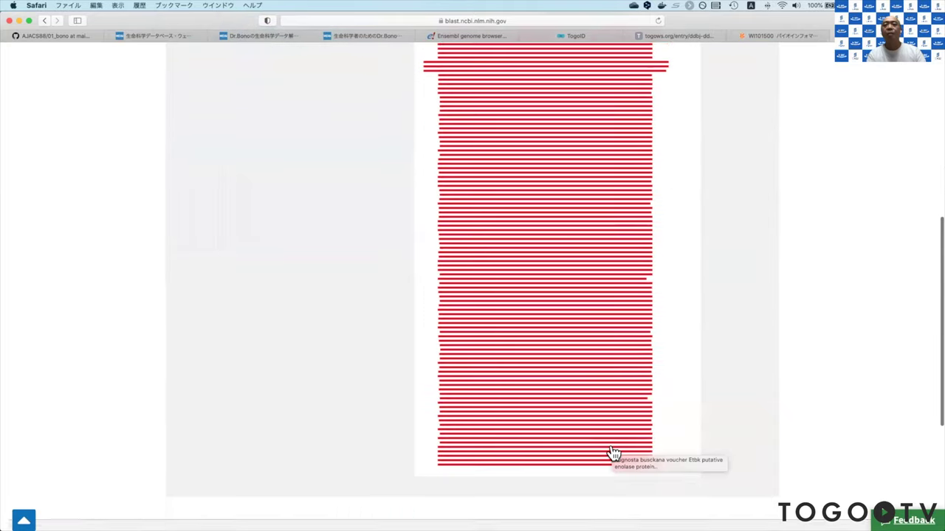
{"action": "scroll", "coordinate": [612, 453], "scroll_direction": "up", "scroll_amount": 6}
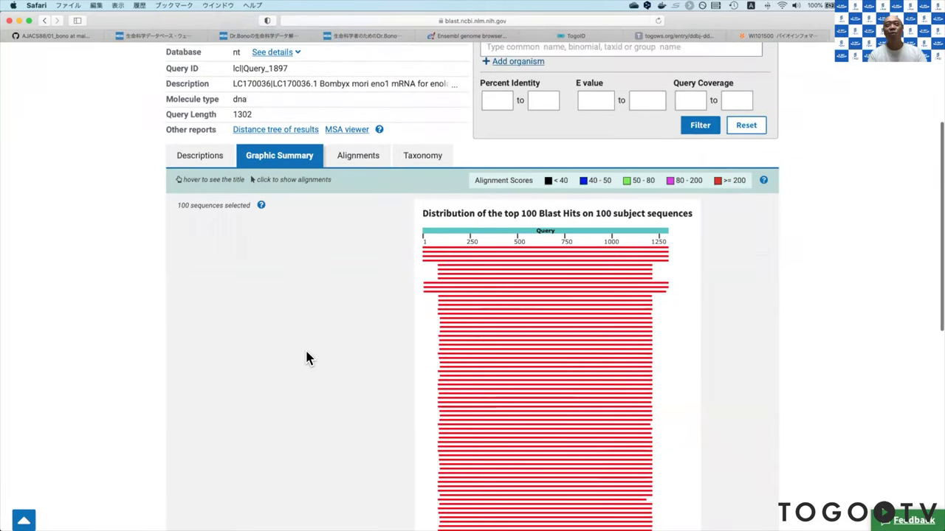
{"action": "left_click", "coordinate": [354, 164]}
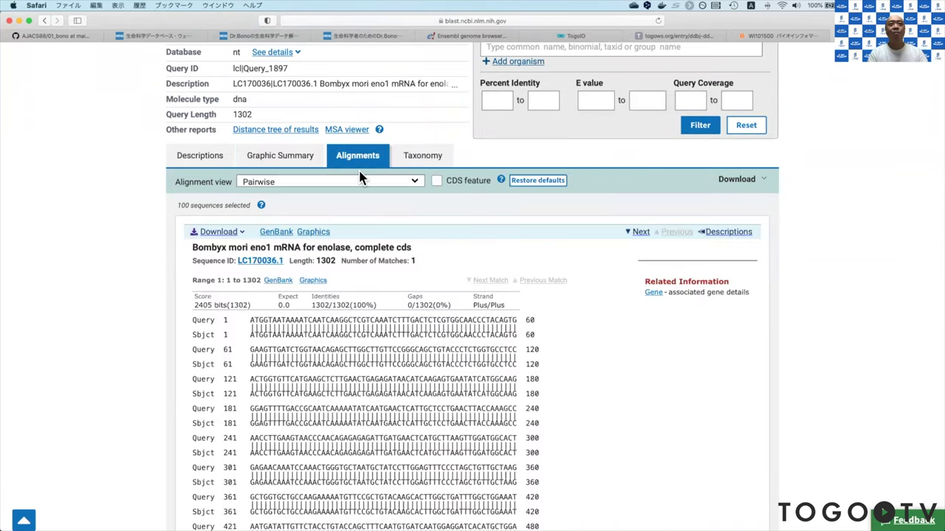
{"action": "left_click", "coordinate": [421, 160]}
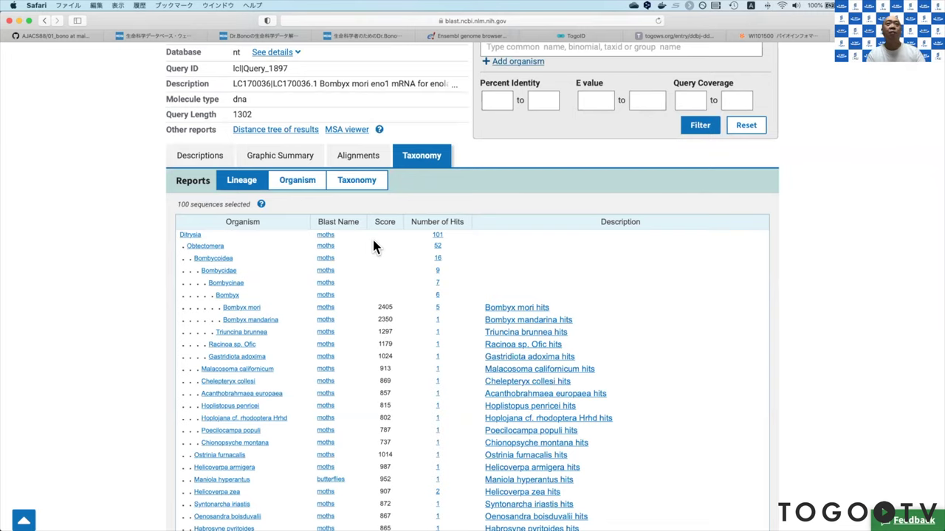
{"action": "left_click", "coordinate": [57, 37]}
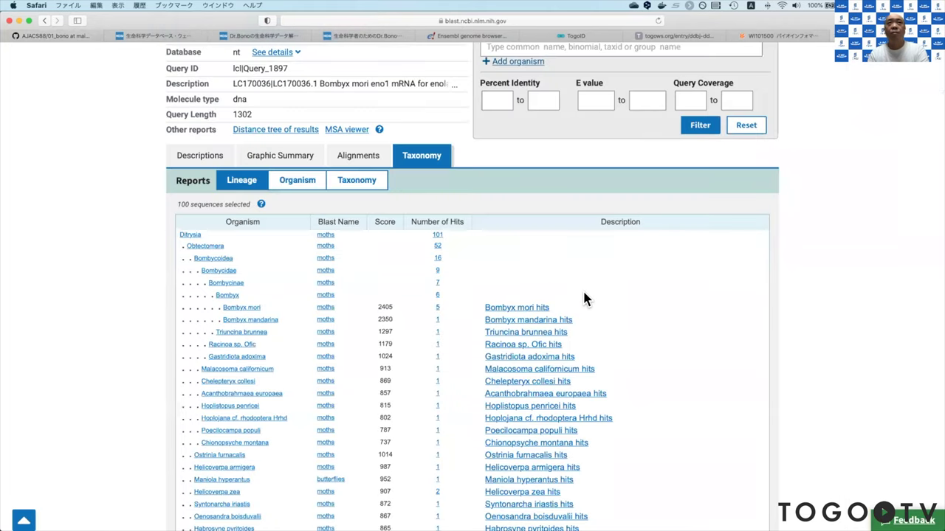
Step: Edit the search to use the RefSeq Select RNA sequences (refseq_select) database and rerun megablast with the enolase query
{"action": "scroll", "coordinate": [582, 289], "scroll_direction": "up", "scroll_amount": 5}
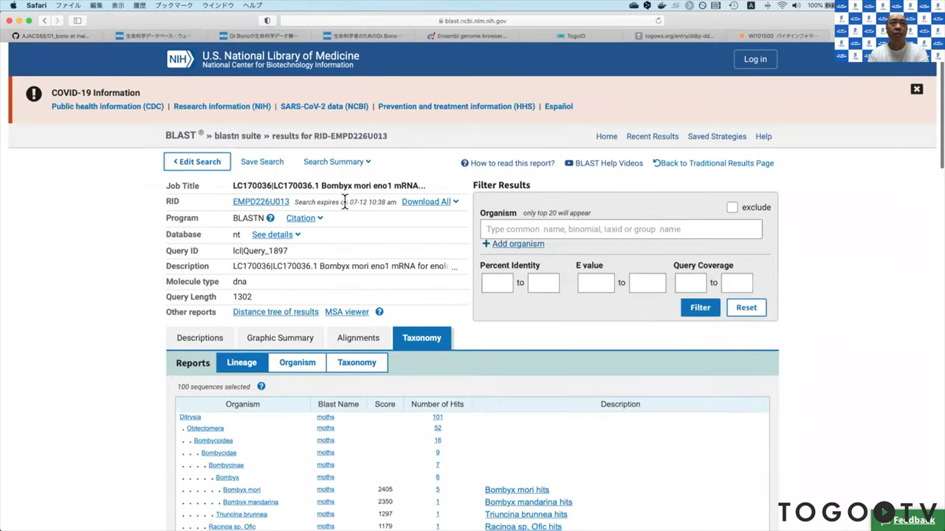
{"action": "left_click", "coordinate": [213, 164]}
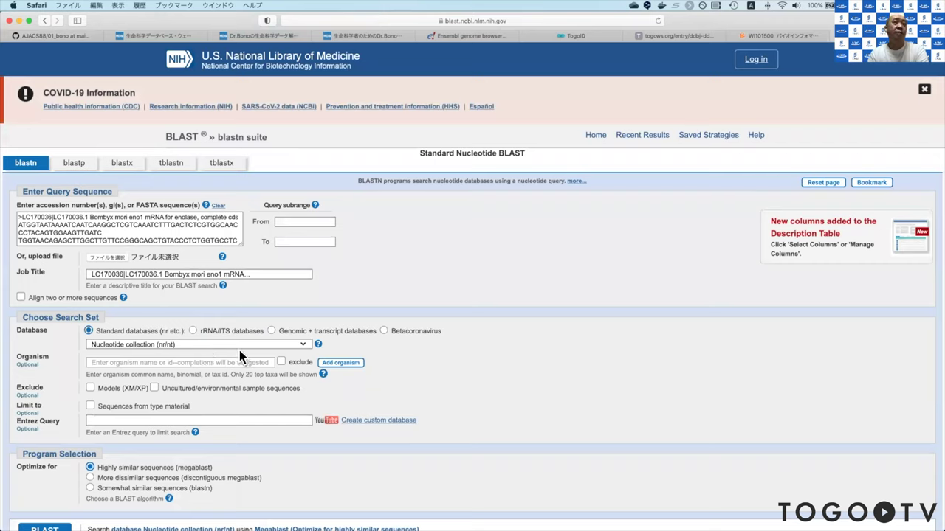
{"action": "left_click", "coordinate": [299, 345]}
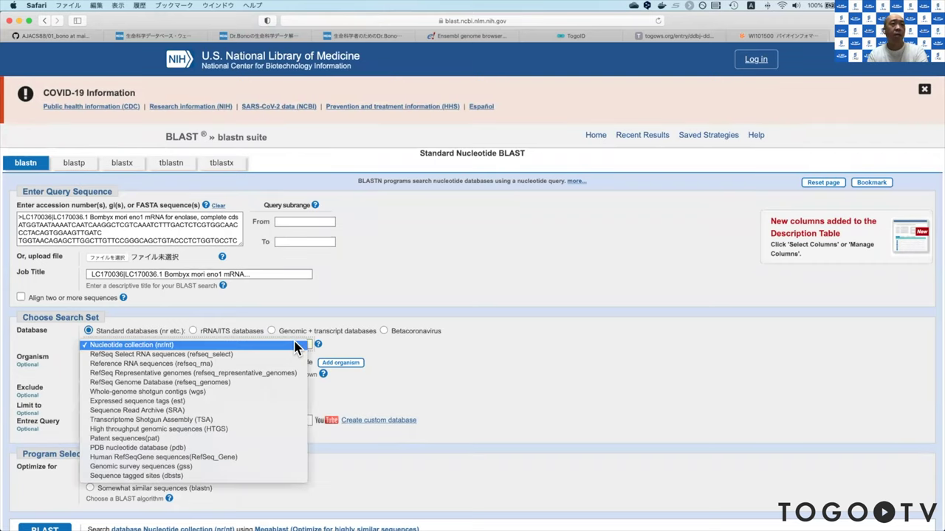
{"action": "left_click", "coordinate": [162, 355]}
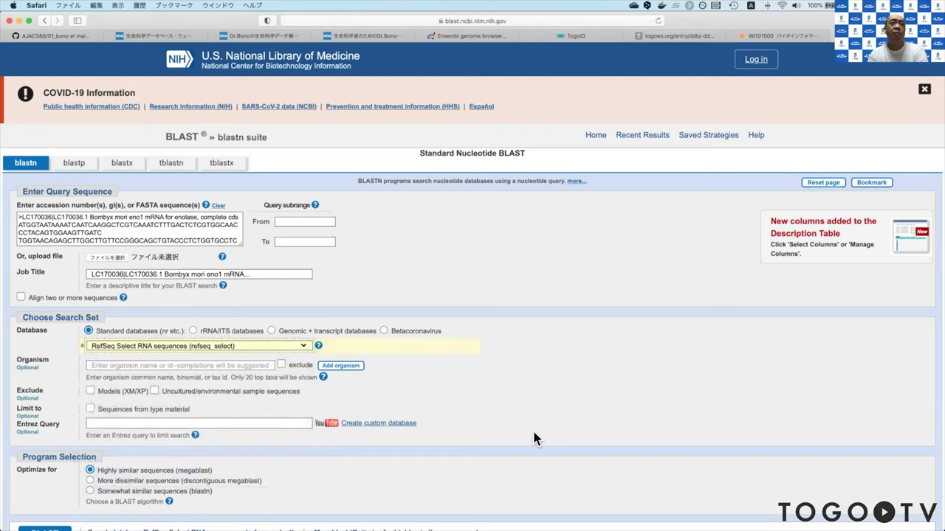
{"action": "scroll", "coordinate": [536, 439], "scroll_direction": "down", "scroll_amount": 3}
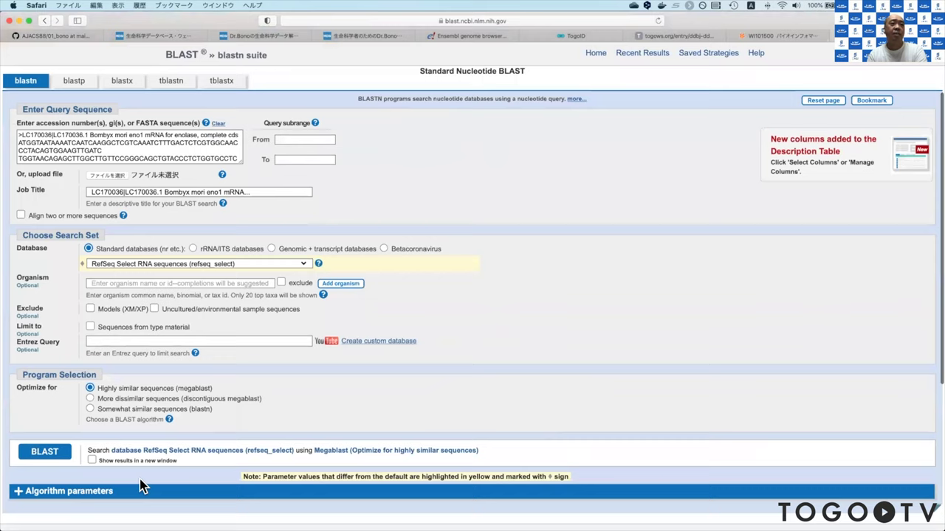
{"action": "left_click", "coordinate": [57, 458]}
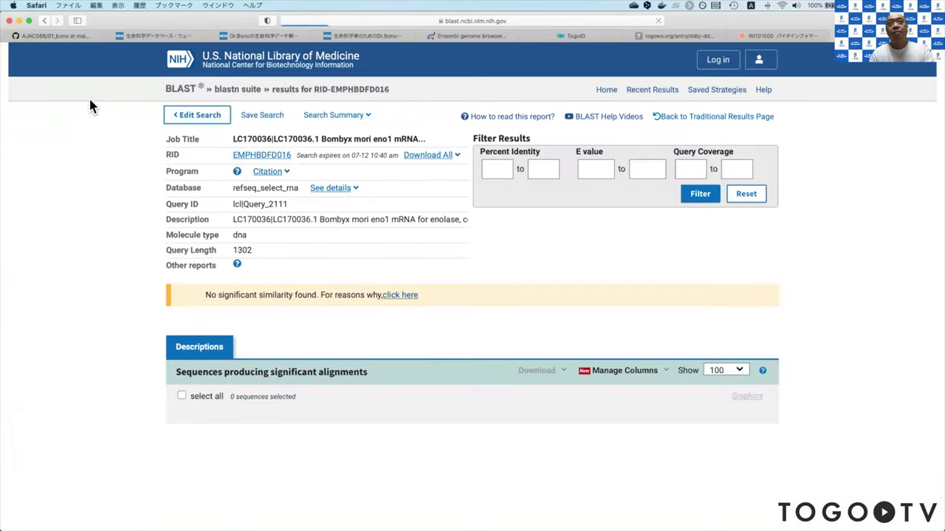
{"action": "scroll", "coordinate": [475, 336], "scroll_direction": "down", "scroll_amount": 1}
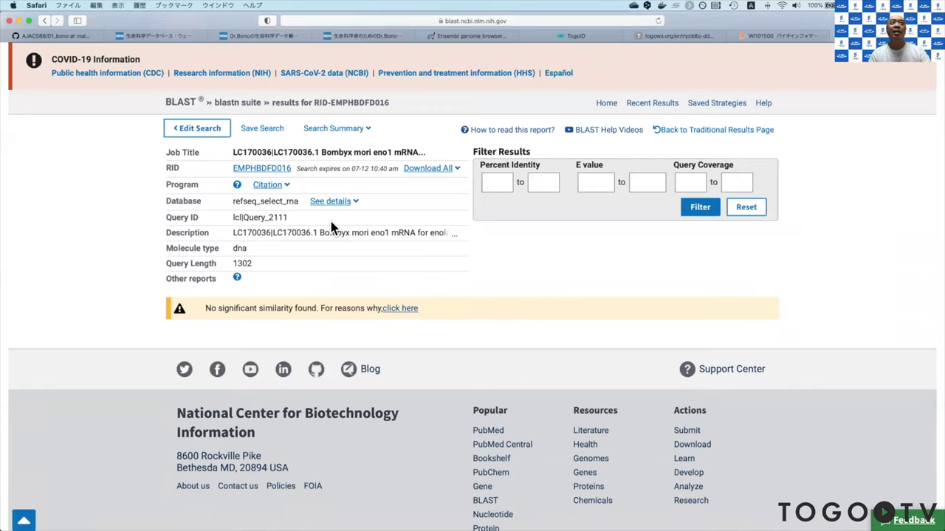
Step: Open the README's silkworm enolase amino acid example in a new tab and copy its complete FASTA record
{"action": "left_click", "coordinate": [67, 35]}
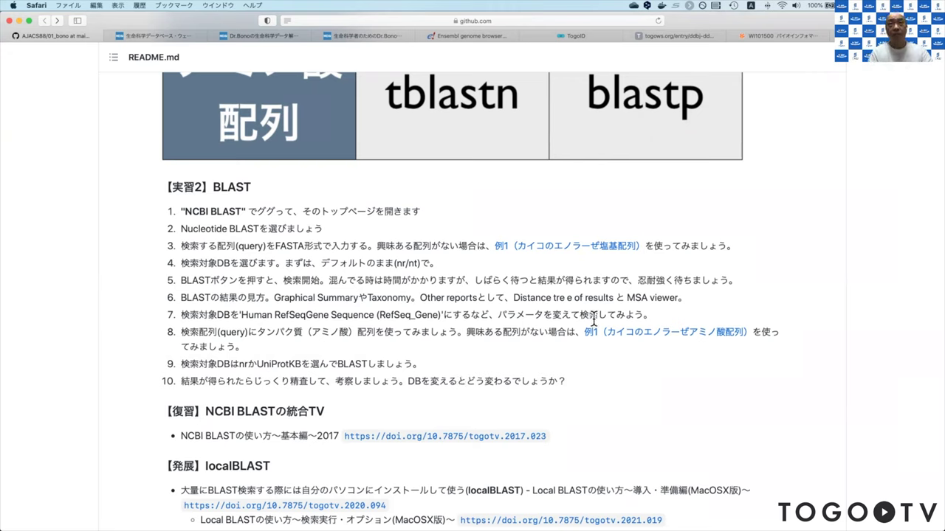
{"action": "right_click", "coordinate": [707, 337]}
{"action": "left_click", "coordinate": [710, 342]}
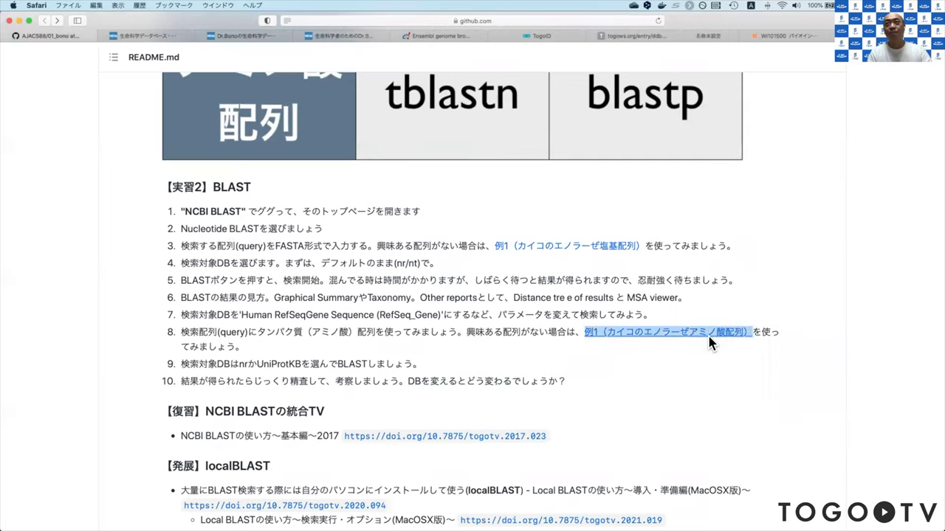
{"action": "left_click", "coordinate": [707, 36]}
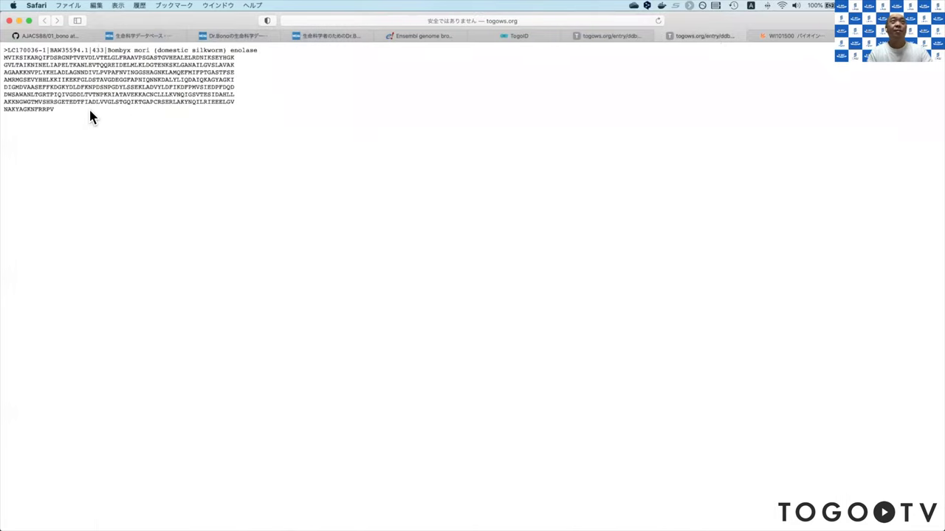
{"action": "left_click_drag", "start_coordinate": [78, 113], "coordinate": [4, 51]}
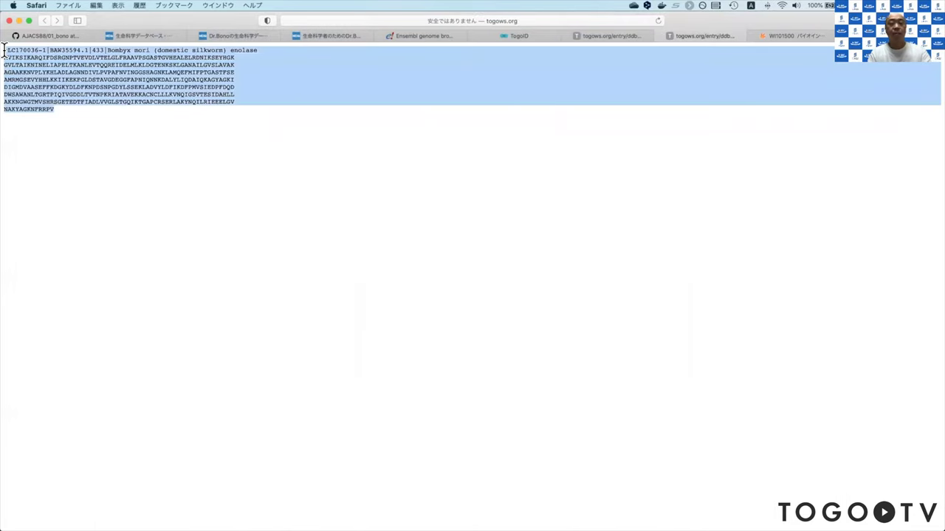
{"action": "left_click", "coordinate": [96, 6]}
{"action": "left_click", "coordinate": [123, 52]}
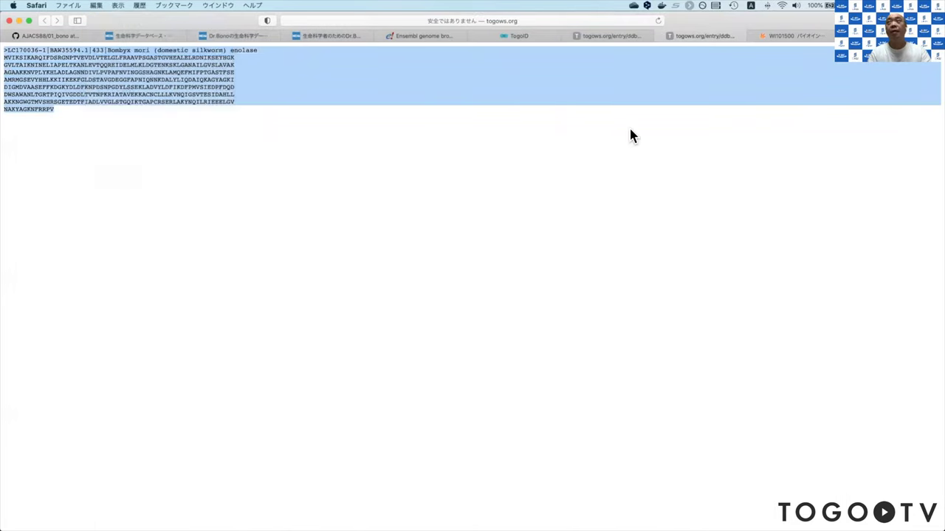
Step: Open Protein BLAST from the BLAST home page and paste the copied enolase protein record into the blastp query sequence box
{"action": "key", "text": "super+bracketleft"}
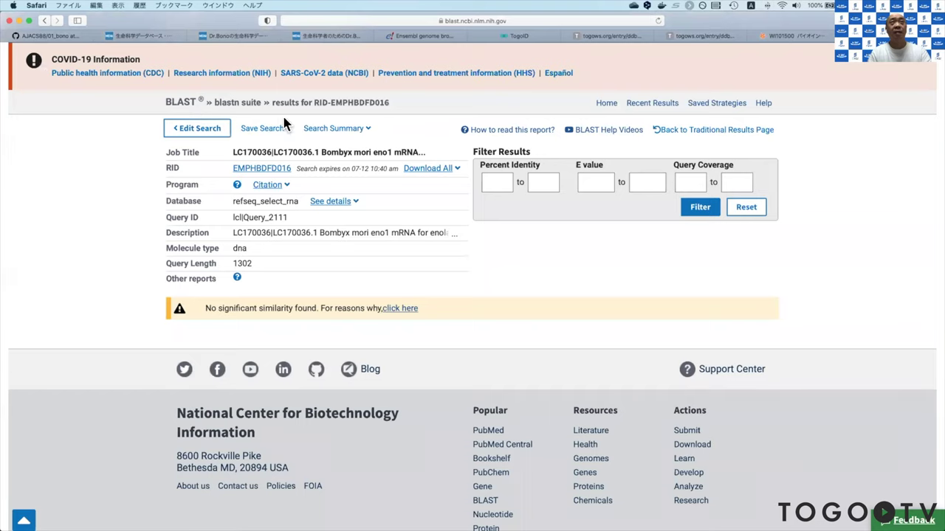
{"action": "left_click", "coordinate": [184, 103]}
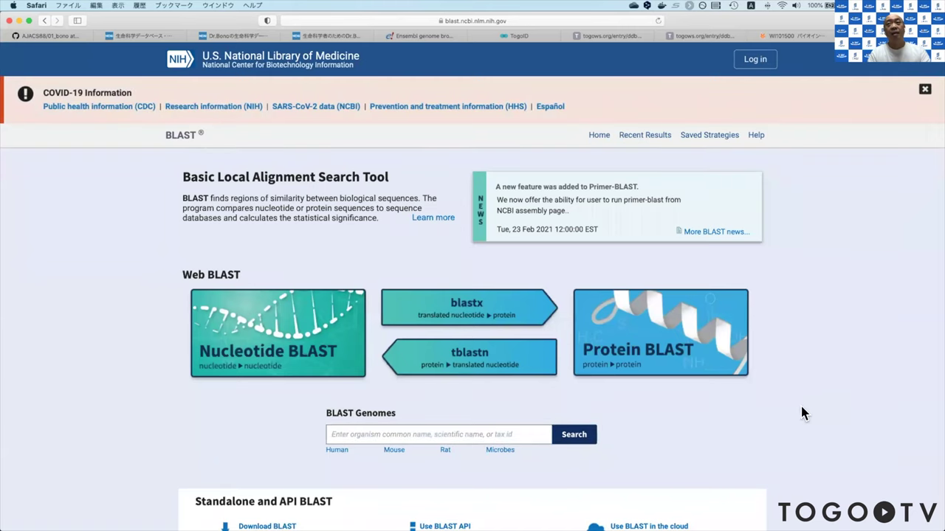
{"action": "left_click", "coordinate": [644, 352]}
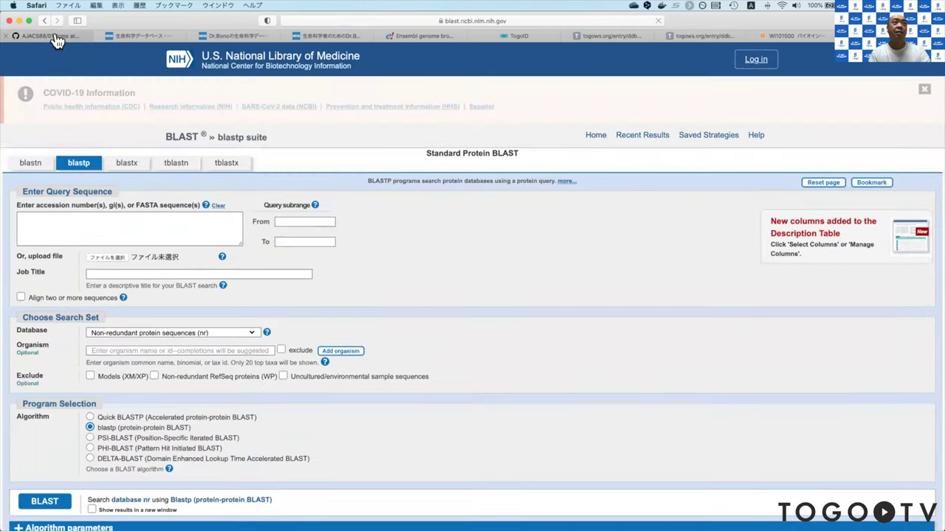
{"action": "left_click", "coordinate": [51, 35]}
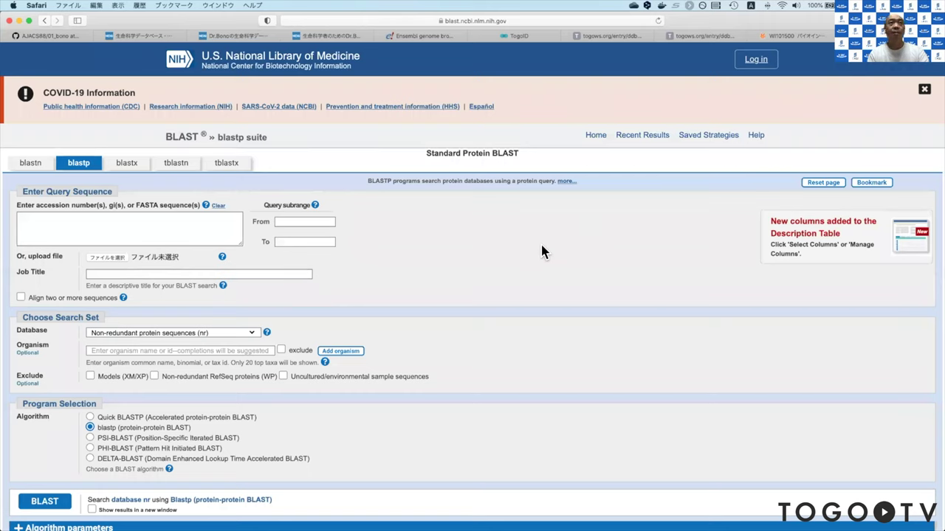
{"action": "left_click", "coordinate": [187, 219]}
{"action": "left_click", "coordinate": [96, 5]}
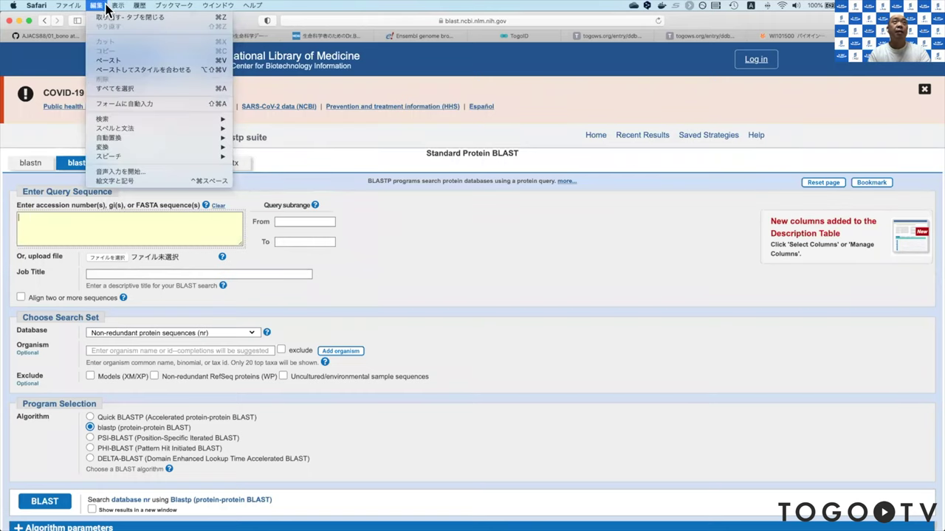
{"action": "left_click", "coordinate": [124, 60]}
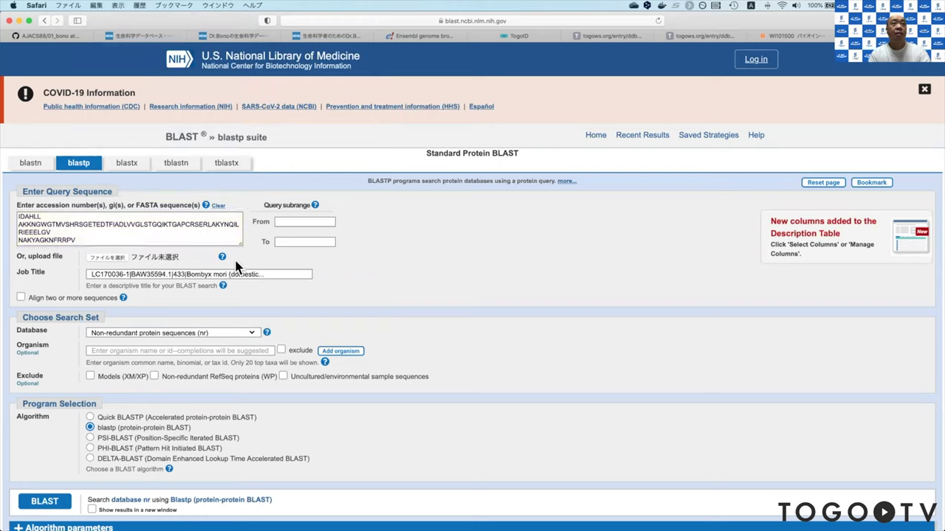
Step: Set the protein database to UniProtKB/Swiss-Prot (swissprot) and run the blastp search
{"action": "left_click", "coordinate": [155, 337]}
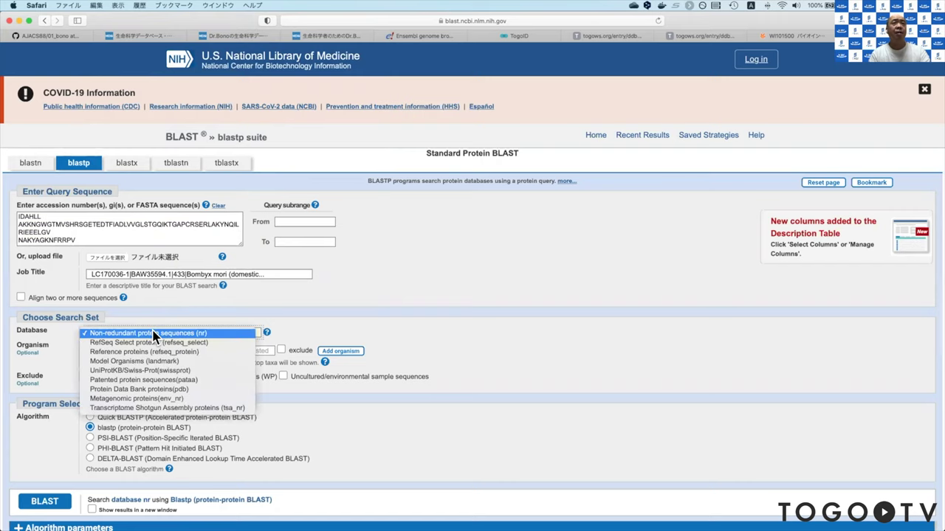
{"action": "left_click", "coordinate": [169, 371]}
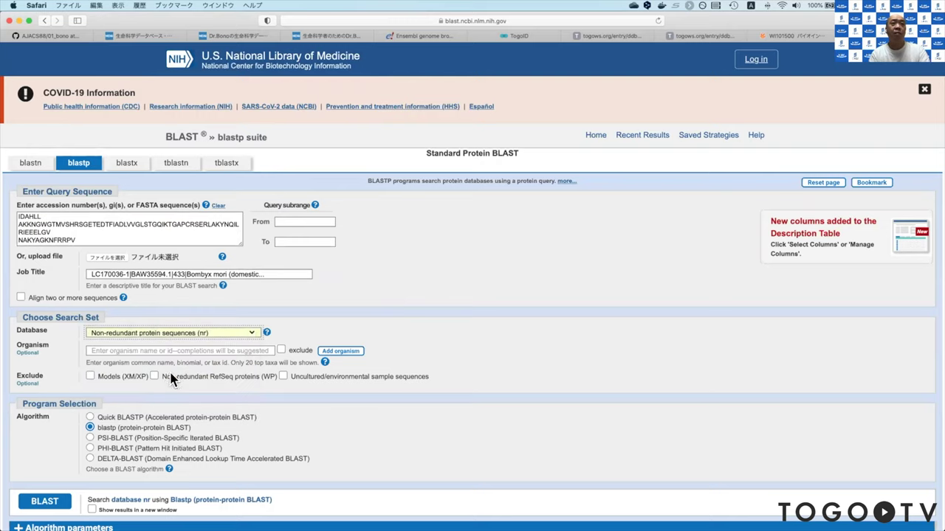
{"action": "scroll", "coordinate": [294, 405], "scroll_direction": "down", "scroll_amount": 1}
{"action": "left_click", "coordinate": [46, 488]}
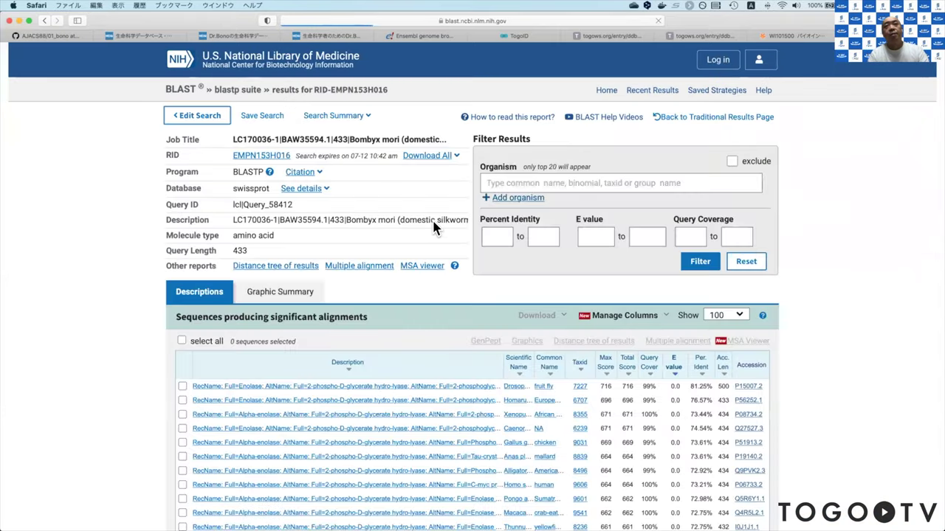
Step: Review the blastp hits in the descriptions list, Graphic Summary, pairwise alignments and Taxonomy lineage report
{"action": "scroll", "coordinate": [433, 223], "scroll_direction": "down", "scroll_amount": 2}
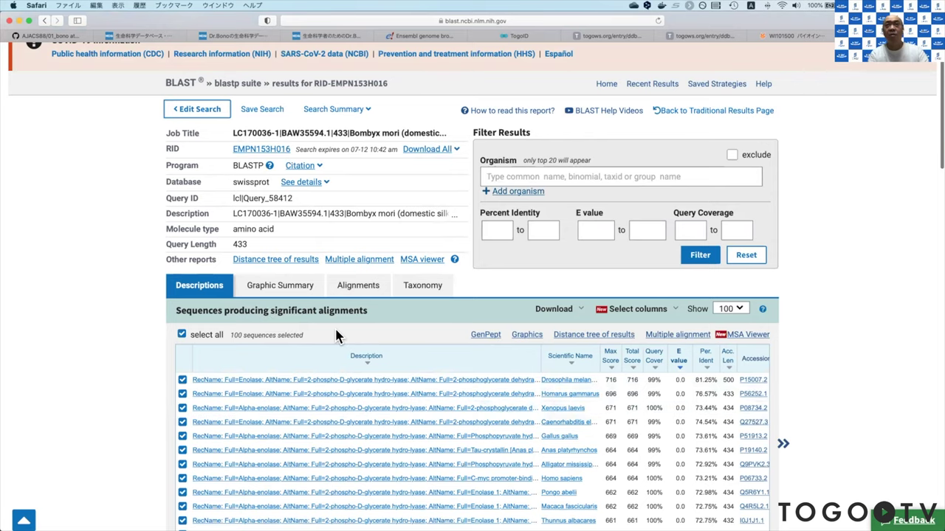
{"action": "left_click", "coordinate": [269, 290]}
{"action": "scroll", "coordinate": [359, 433], "scroll_direction": "down", "scroll_amount": 5}
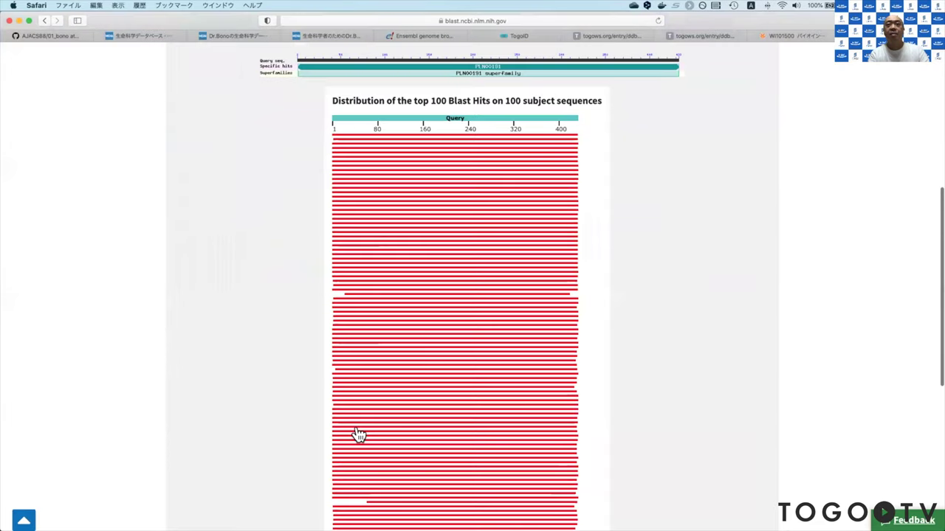
{"action": "scroll", "coordinate": [358, 433], "scroll_direction": "up", "scroll_amount": 3}
{"action": "left_click", "coordinate": [358, 214]}
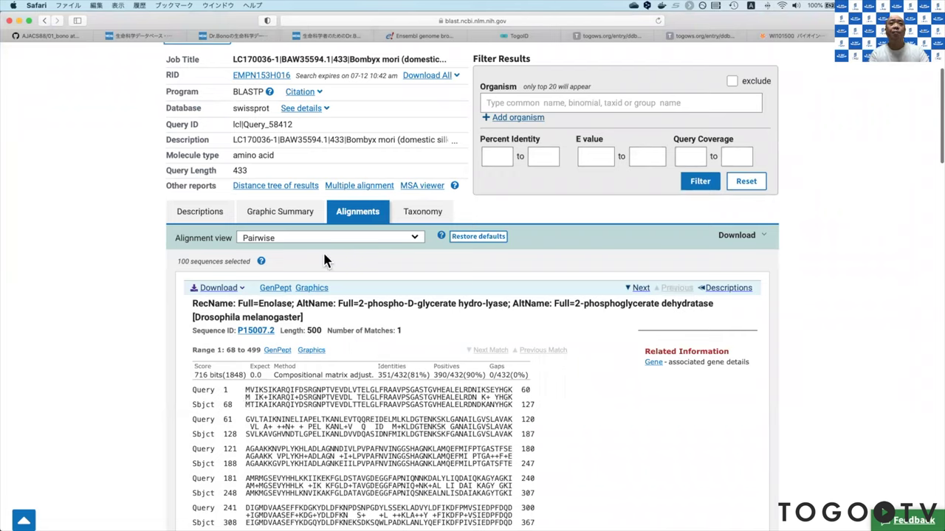
{"action": "left_click", "coordinate": [419, 213]}
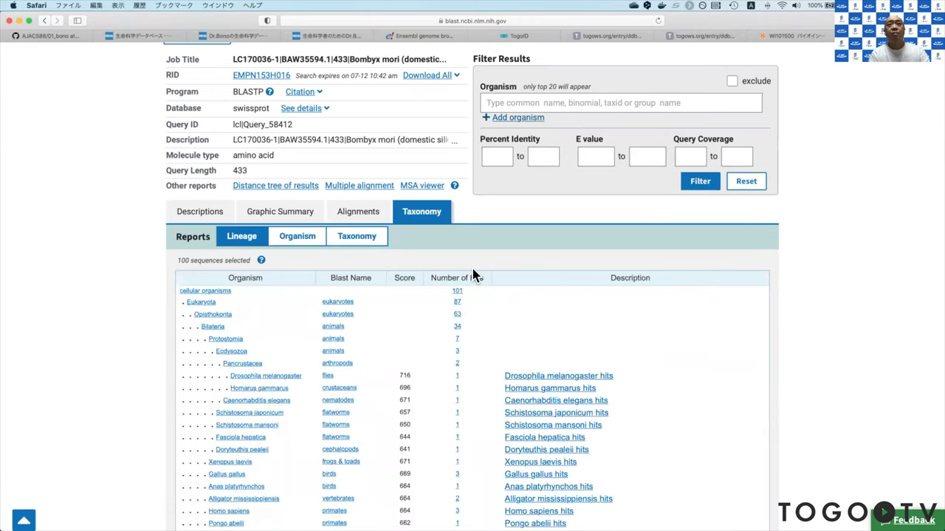
Step: Open the distance tree of results for the blastp search and examine how the enolase sequences group
{"action": "left_click", "coordinate": [288, 189]}
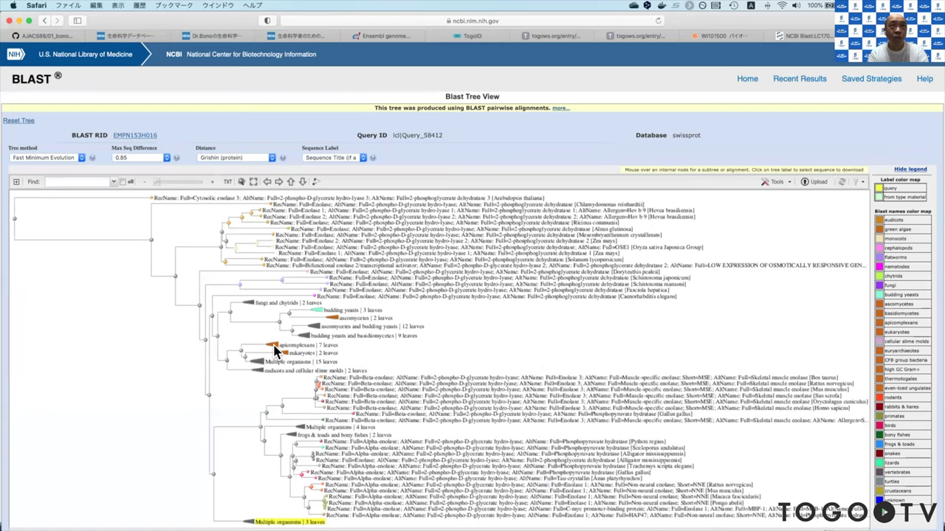
{"action": "scroll", "coordinate": [355, 373], "scroll_direction": "down", "scroll_amount": 3}
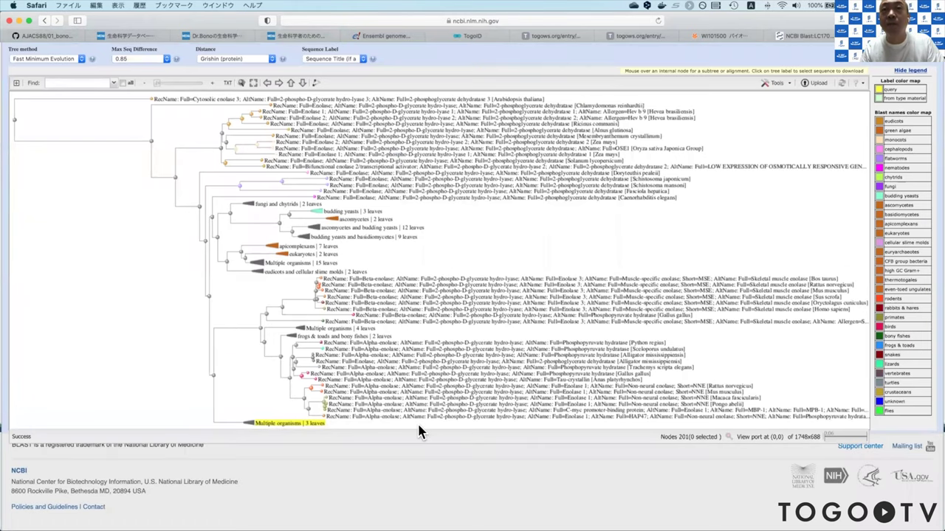
{"action": "scroll", "coordinate": [420, 433], "scroll_direction": "up", "scroll_amount": 2}
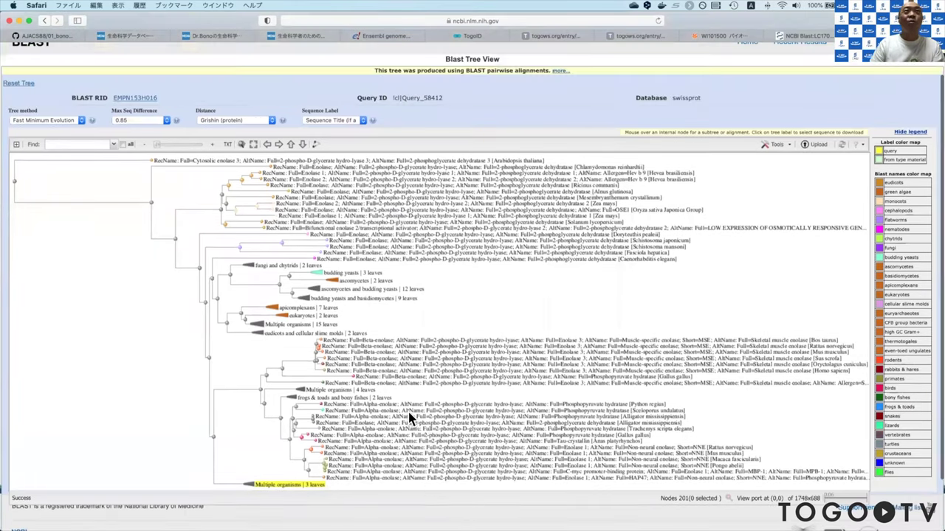
{"action": "scroll", "coordinate": [405, 114], "scroll_direction": "up", "scroll_amount": 1}
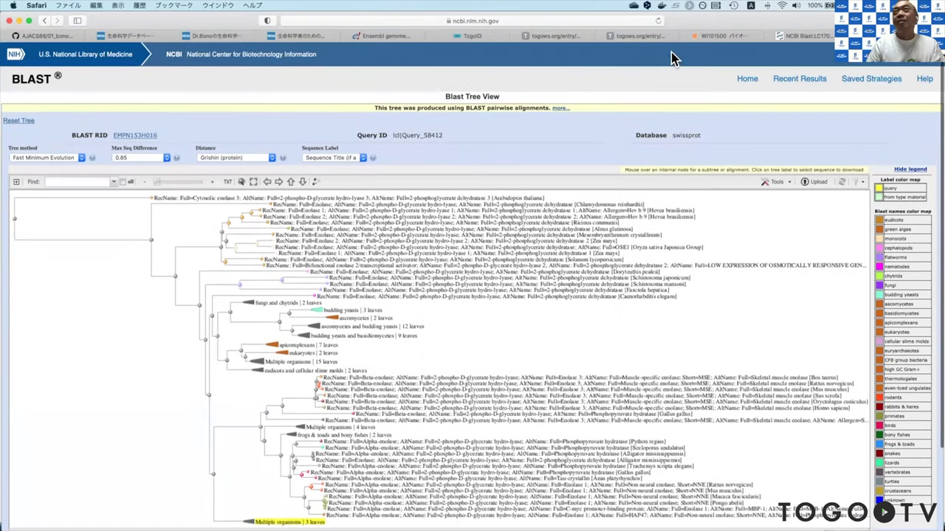
Step: Open the COBALT multiple alignment of the blastp results and examine the aligned enolase sequences in the graphical overview
{"action": "left_click", "coordinate": [810, 35]}
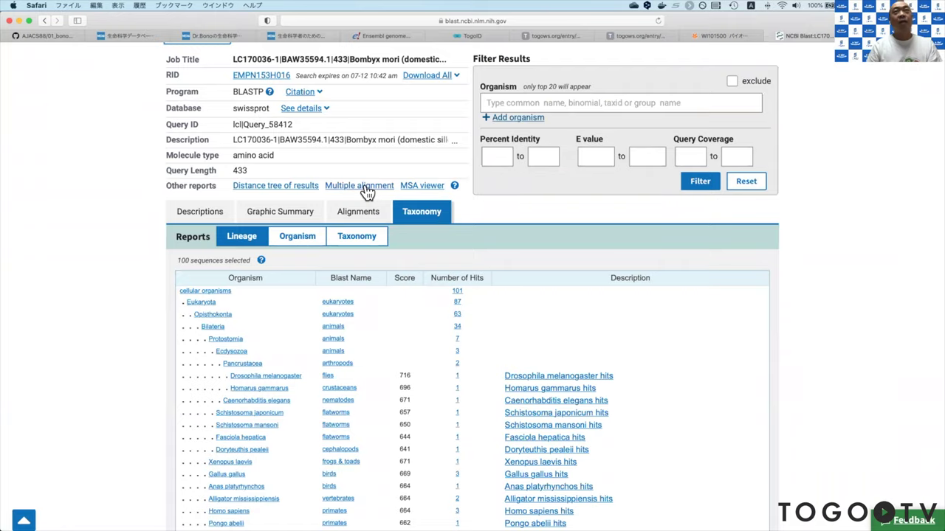
{"action": "left_click", "coordinate": [367, 189]}
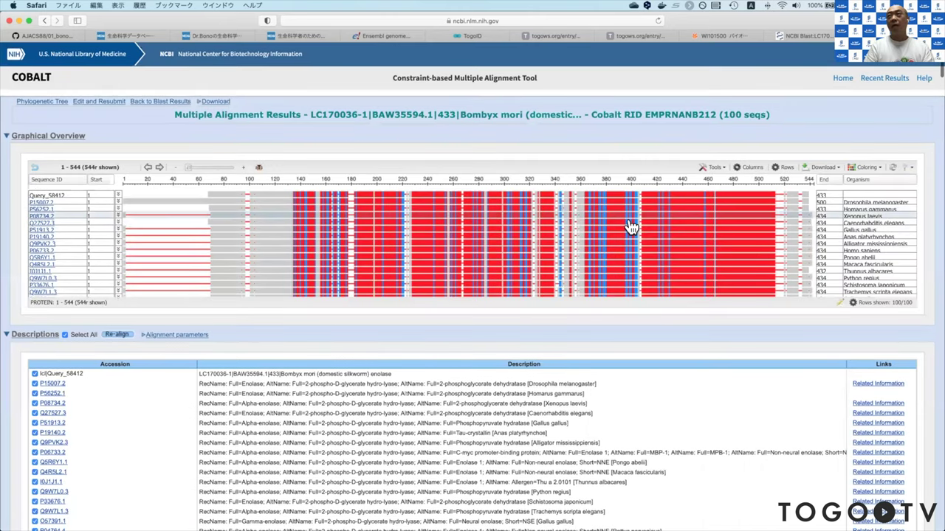
{"action": "scroll", "coordinate": [401, 238], "scroll_direction": "down", "scroll_amount": 5}
{"action": "mouse_move", "coordinate": [401, 239]}
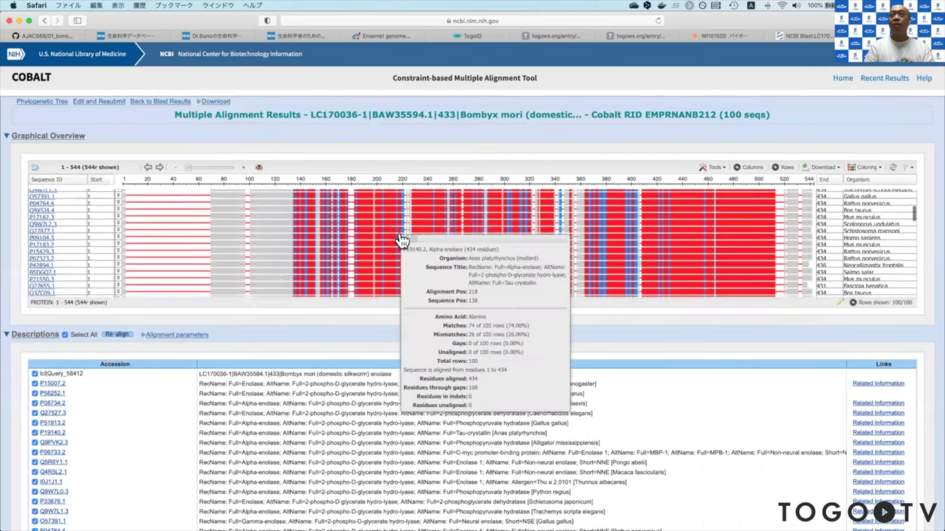
{"action": "scroll", "coordinate": [400, 238], "scroll_direction": "up", "scroll_amount": 5}
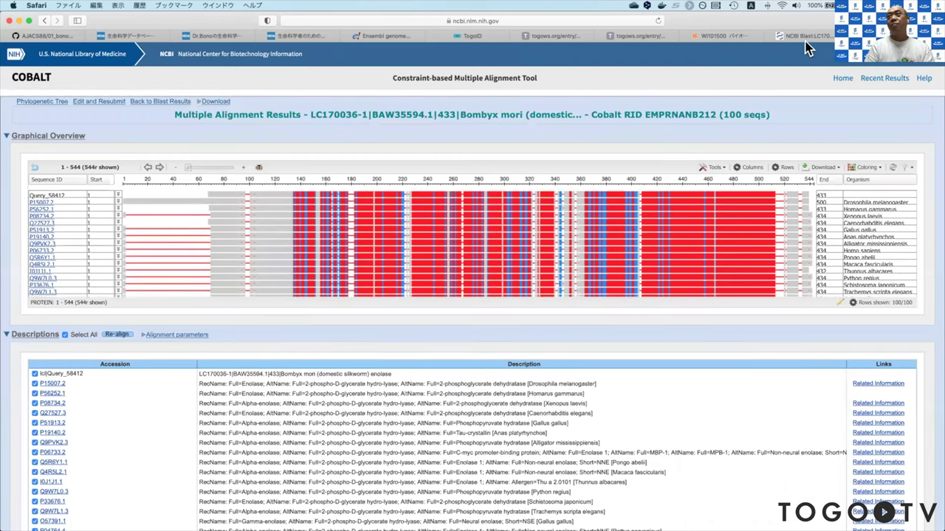
Step: Open the blastp results in the MSA viewer, inspect the alignment, and return to the README's BLAST exercise
{"action": "left_click", "coordinate": [808, 36]}
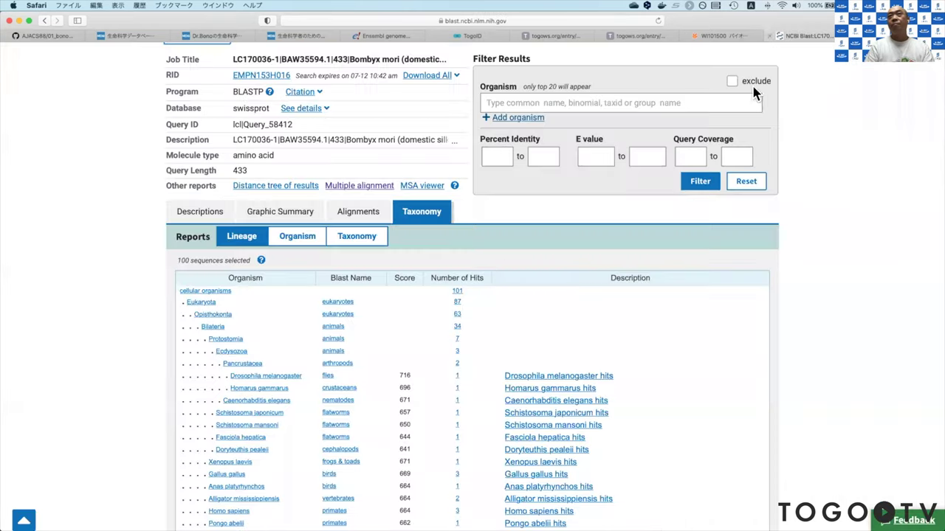
{"action": "left_click", "coordinate": [423, 187]}
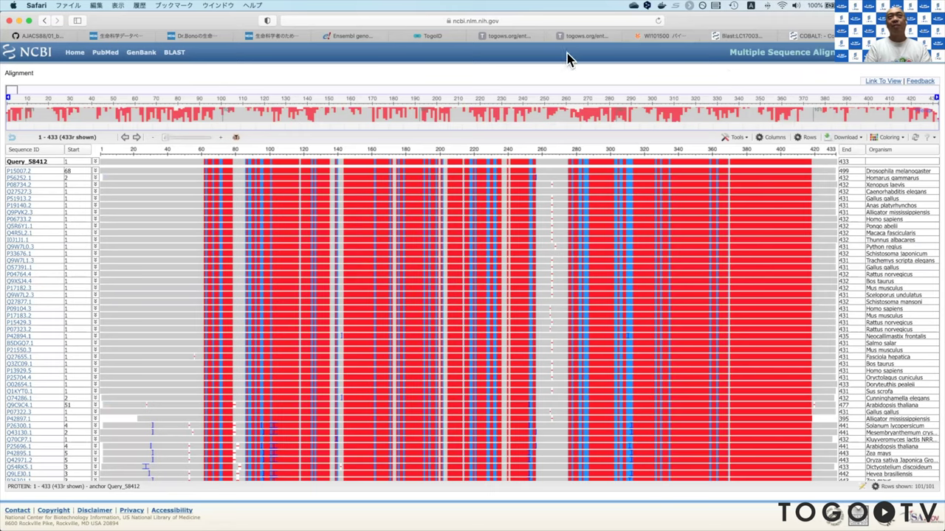
{"action": "left_click", "coordinate": [34, 36]}
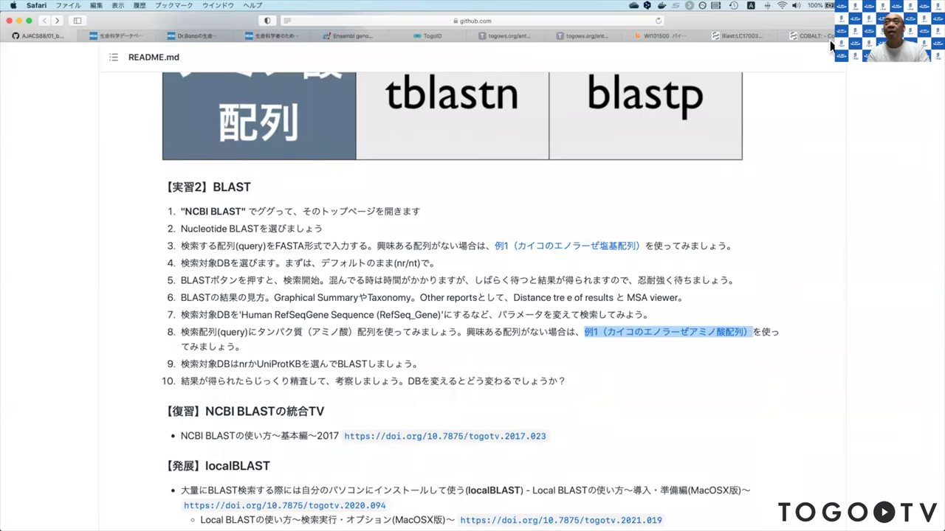
Step: Compare the Taxonomy, Organism and Lineage reports of the blastp hits
{"action": "left_click", "coordinate": [747, 42]}
{"action": "scroll", "coordinate": [544, 451], "scroll_direction": "down", "scroll_amount": 3}
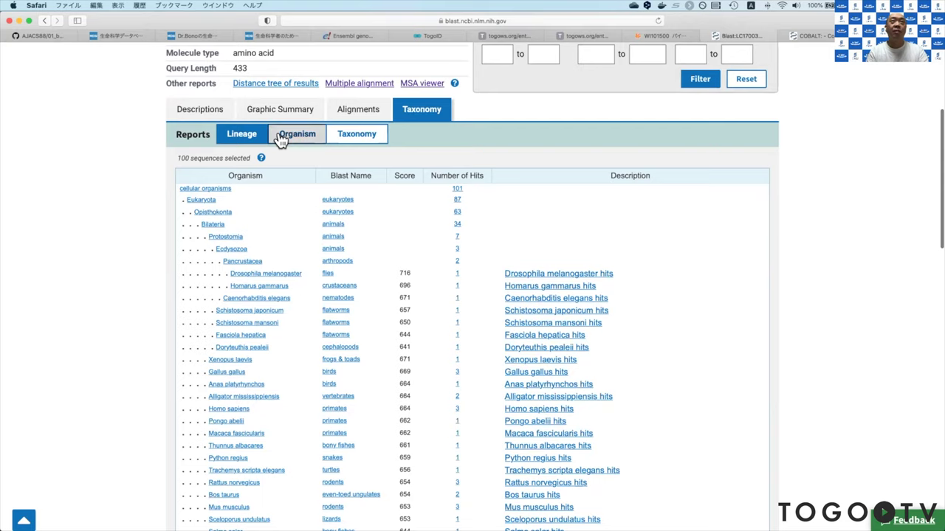
{"action": "left_click", "coordinate": [365, 141]}
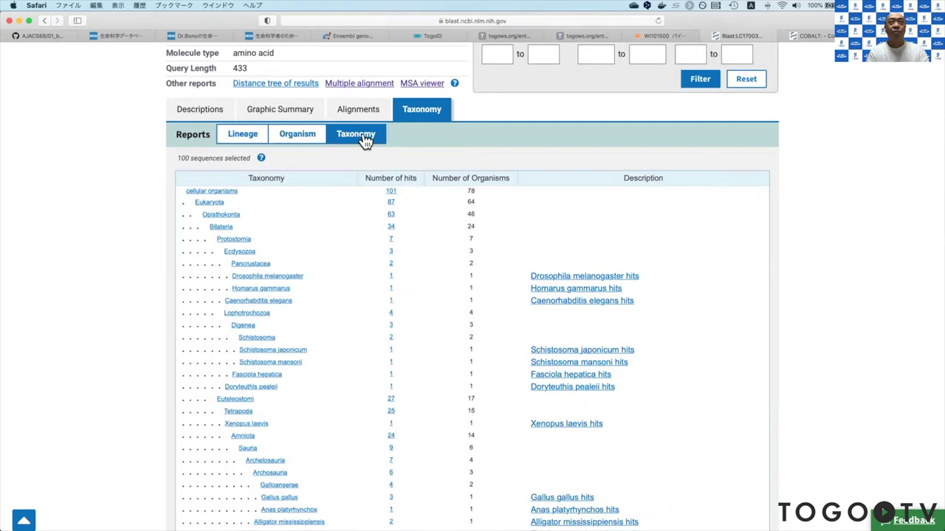
{"action": "left_click", "coordinate": [307, 139]}
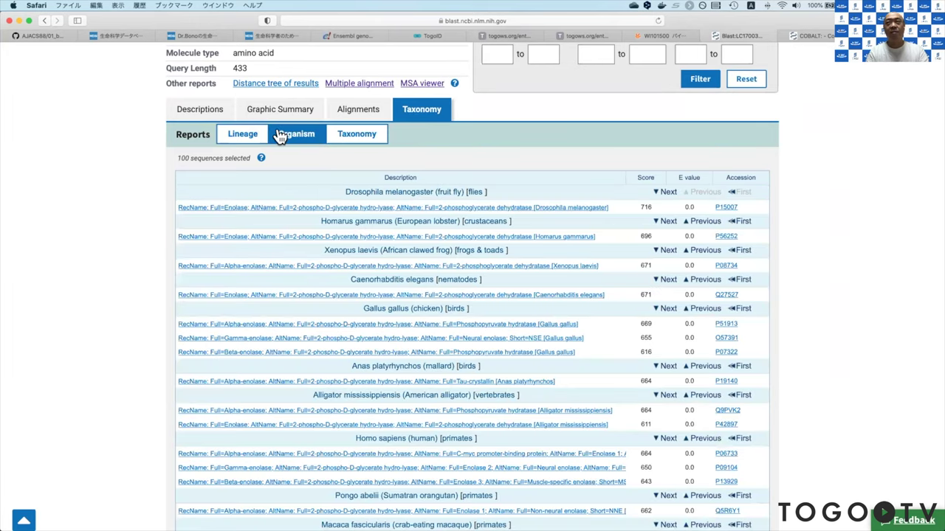
{"action": "left_click", "coordinate": [238, 136]}
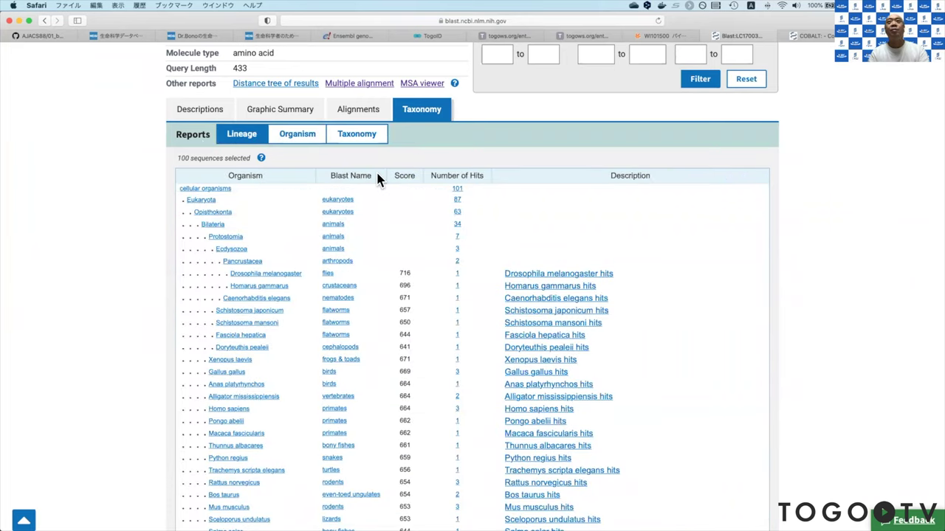
Step: Return to the README and read on from the BLAST exercise to the localBLAST and BLAT sections
{"action": "left_click", "coordinate": [46, 36]}
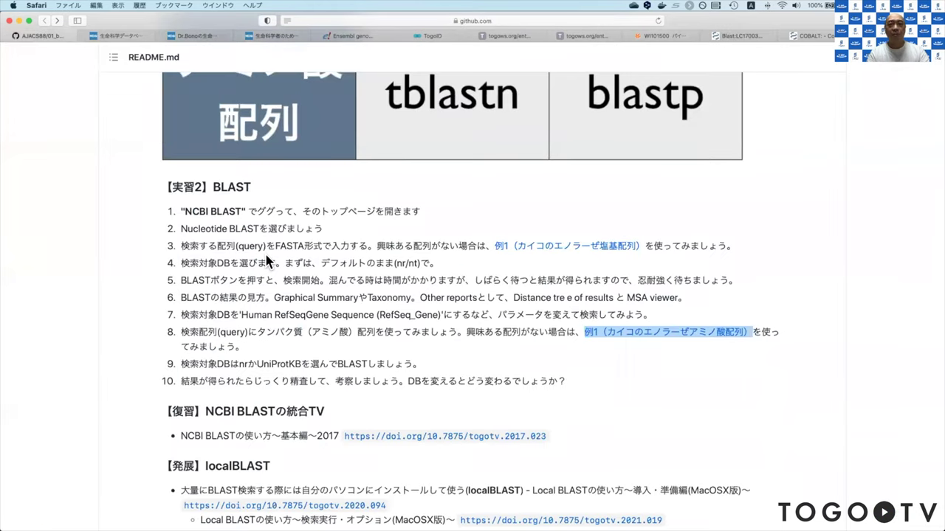
{"action": "scroll", "coordinate": [268, 262], "scroll_direction": "down", "scroll_amount": 3}
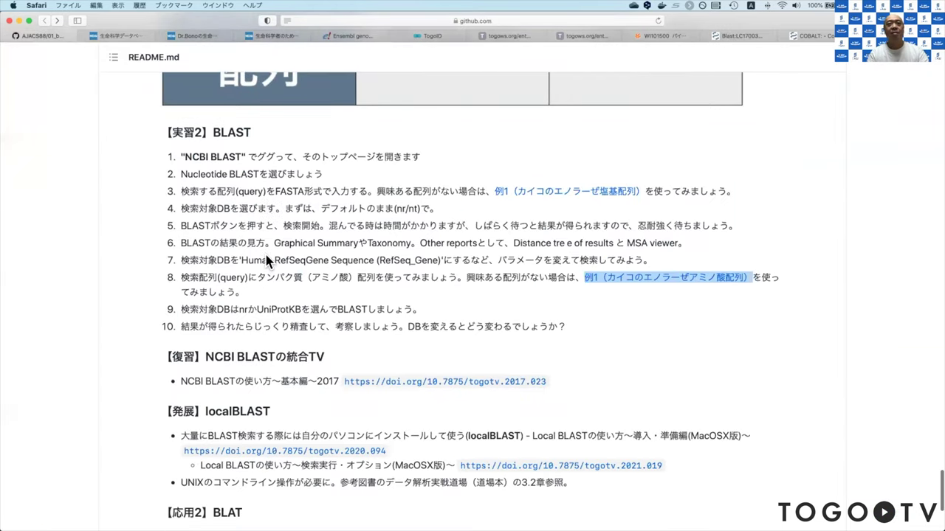